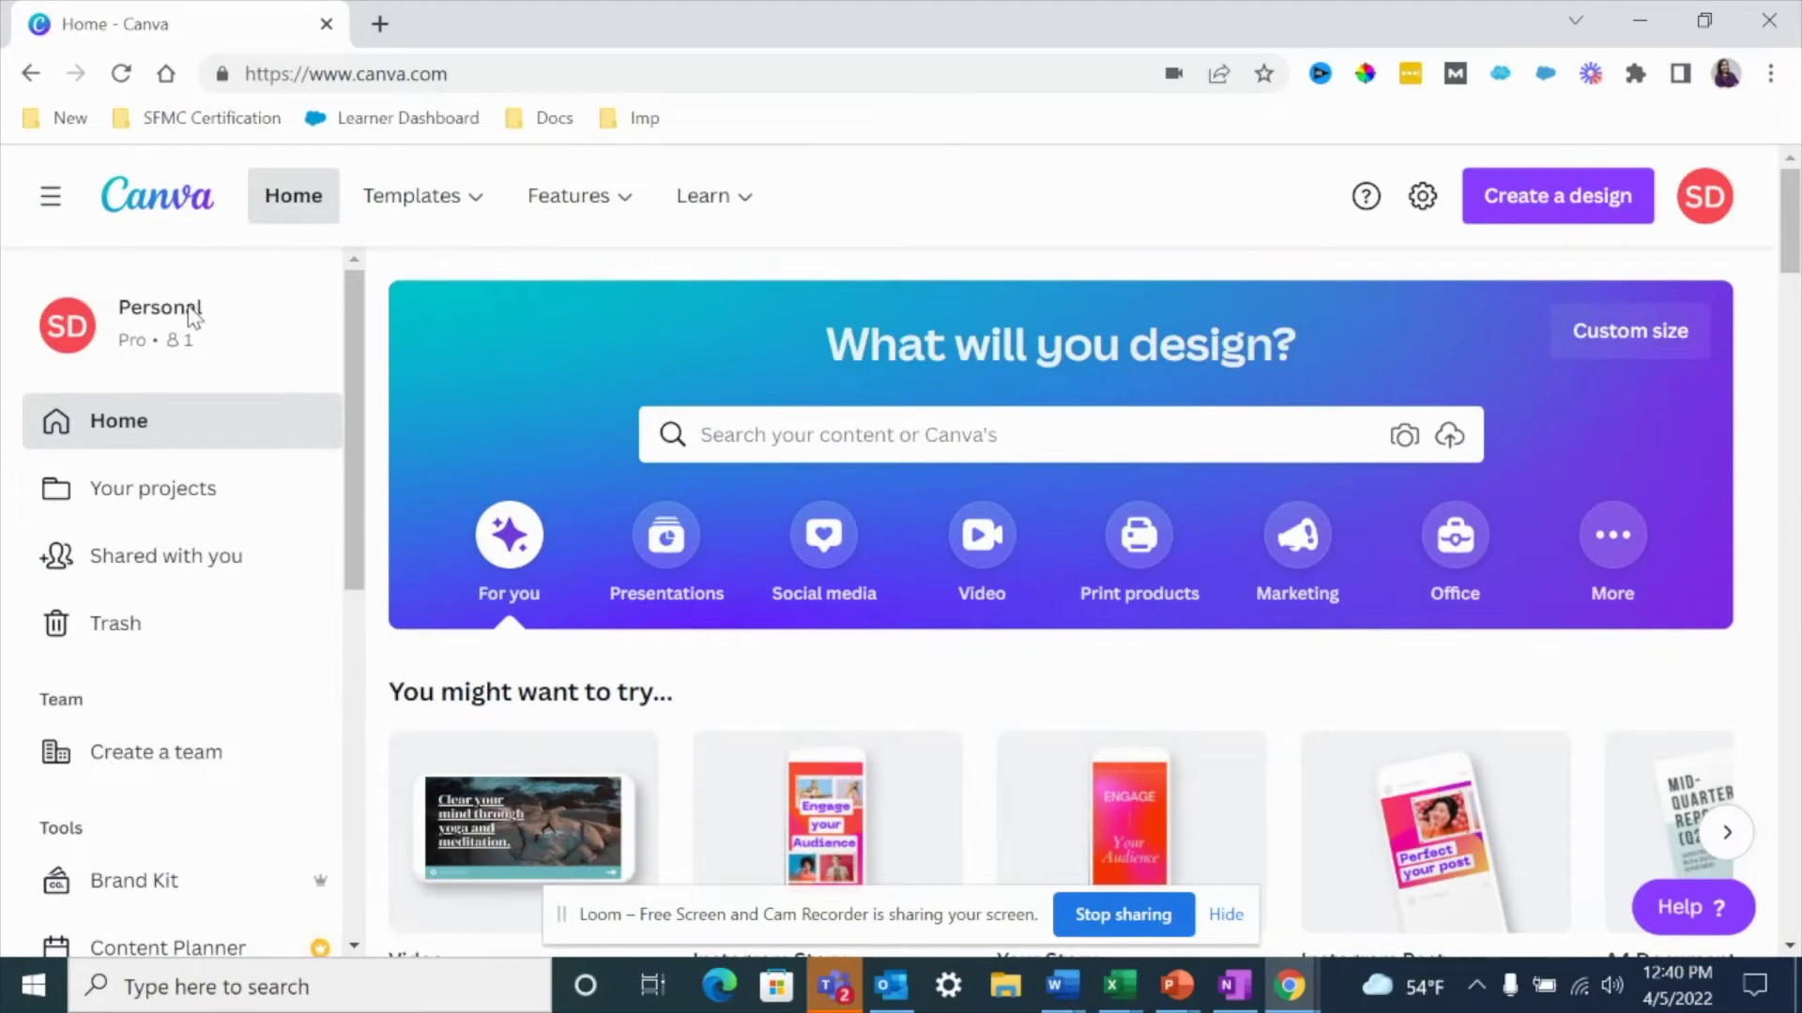
Step: Create a new blank Presentation (16:9) design by searching the design types for "prese"
scroll(499, 413, "down", 4)
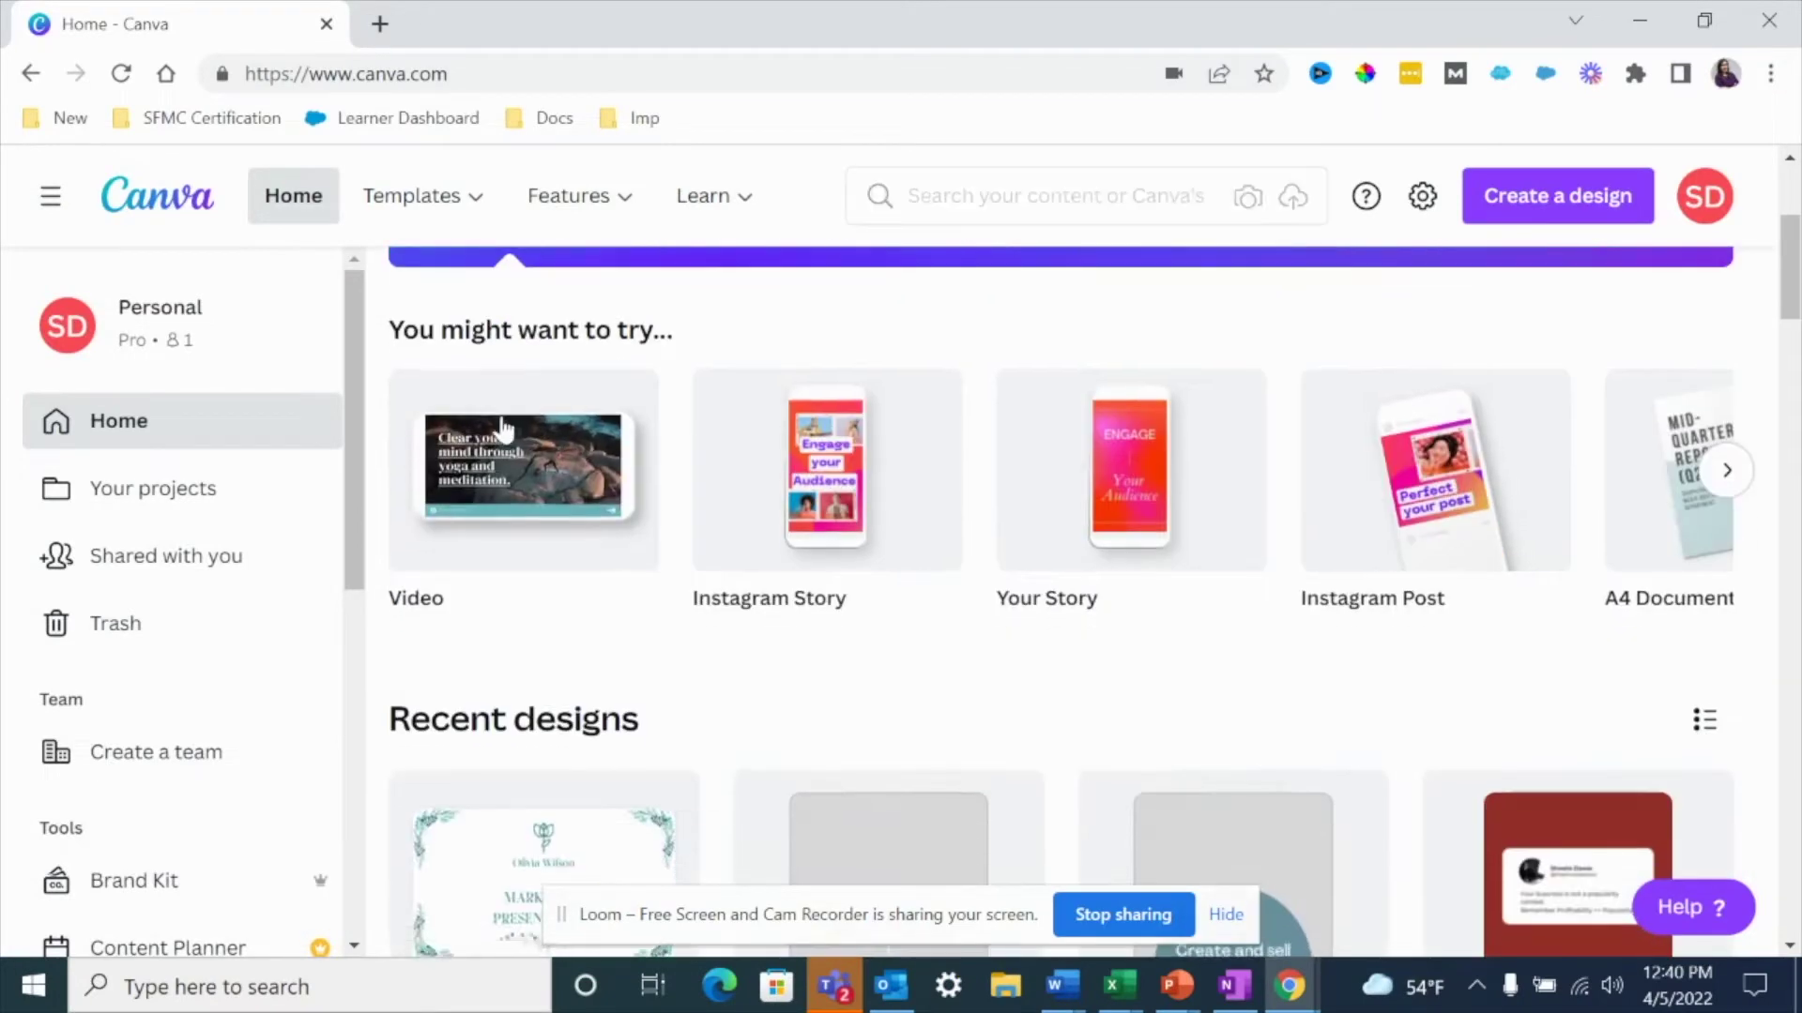
scroll(504, 427, "up", 4)
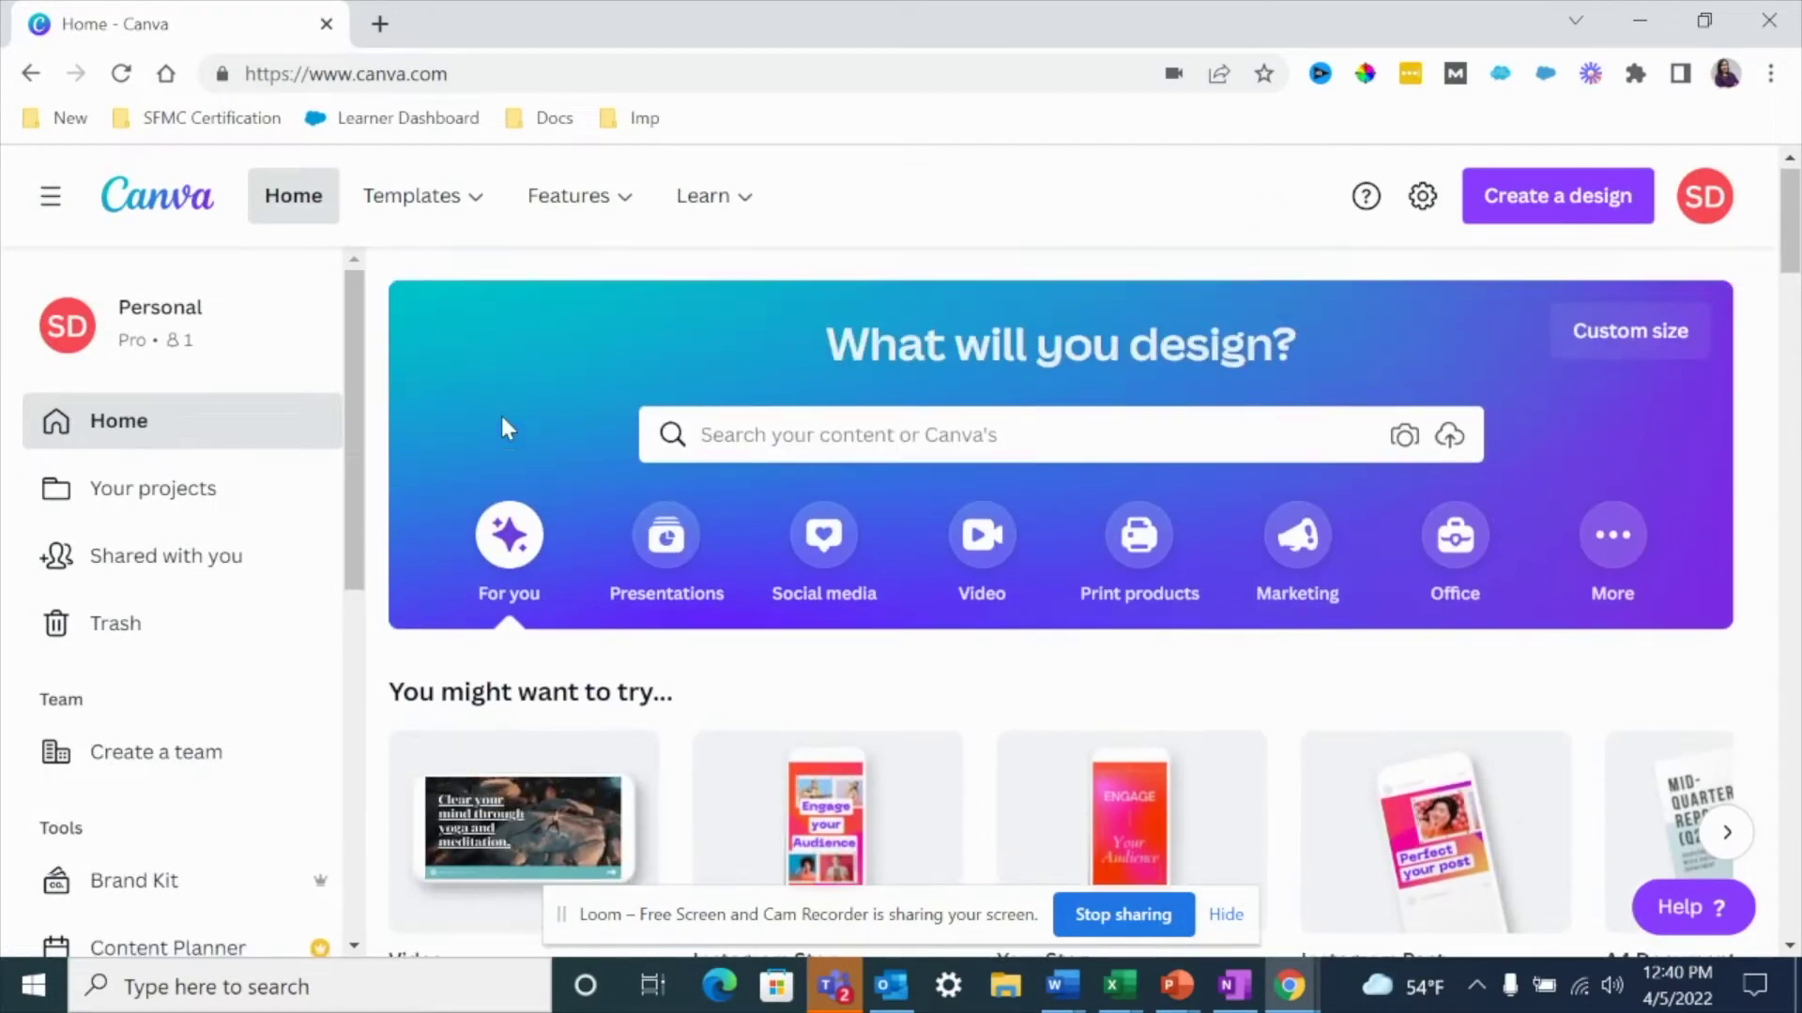
left_click(1506, 211)
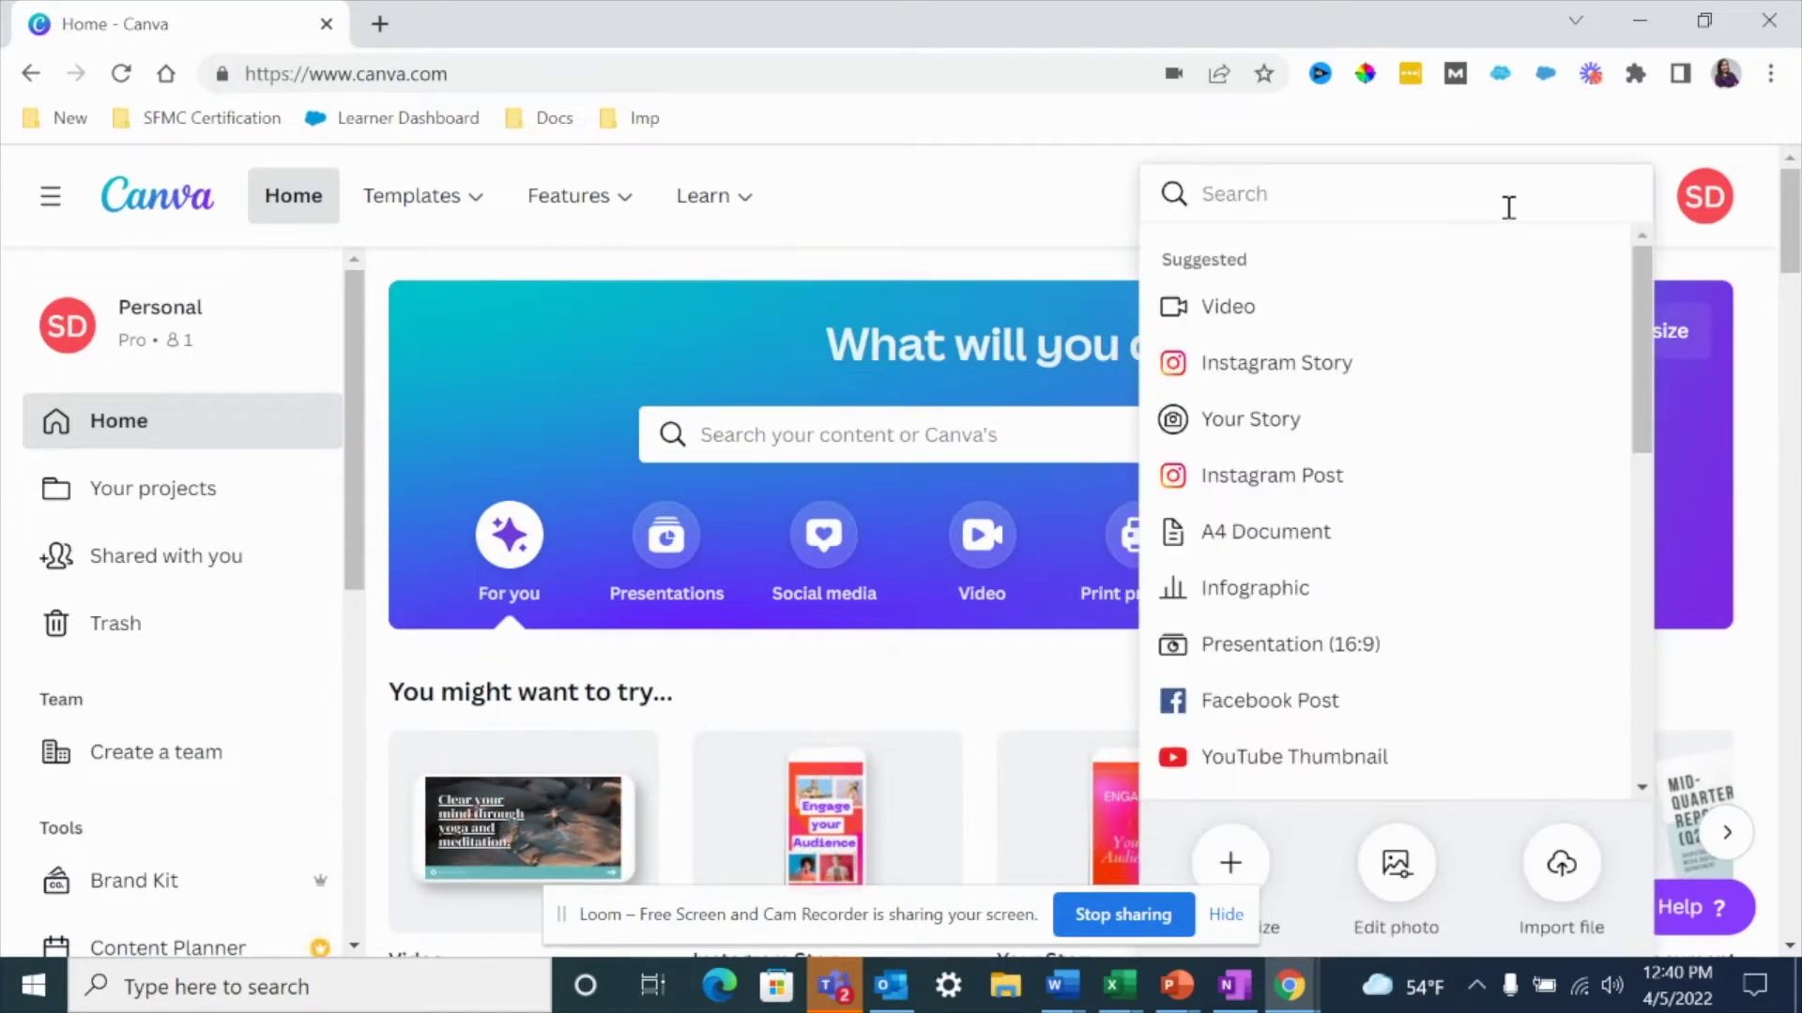
type("prese")
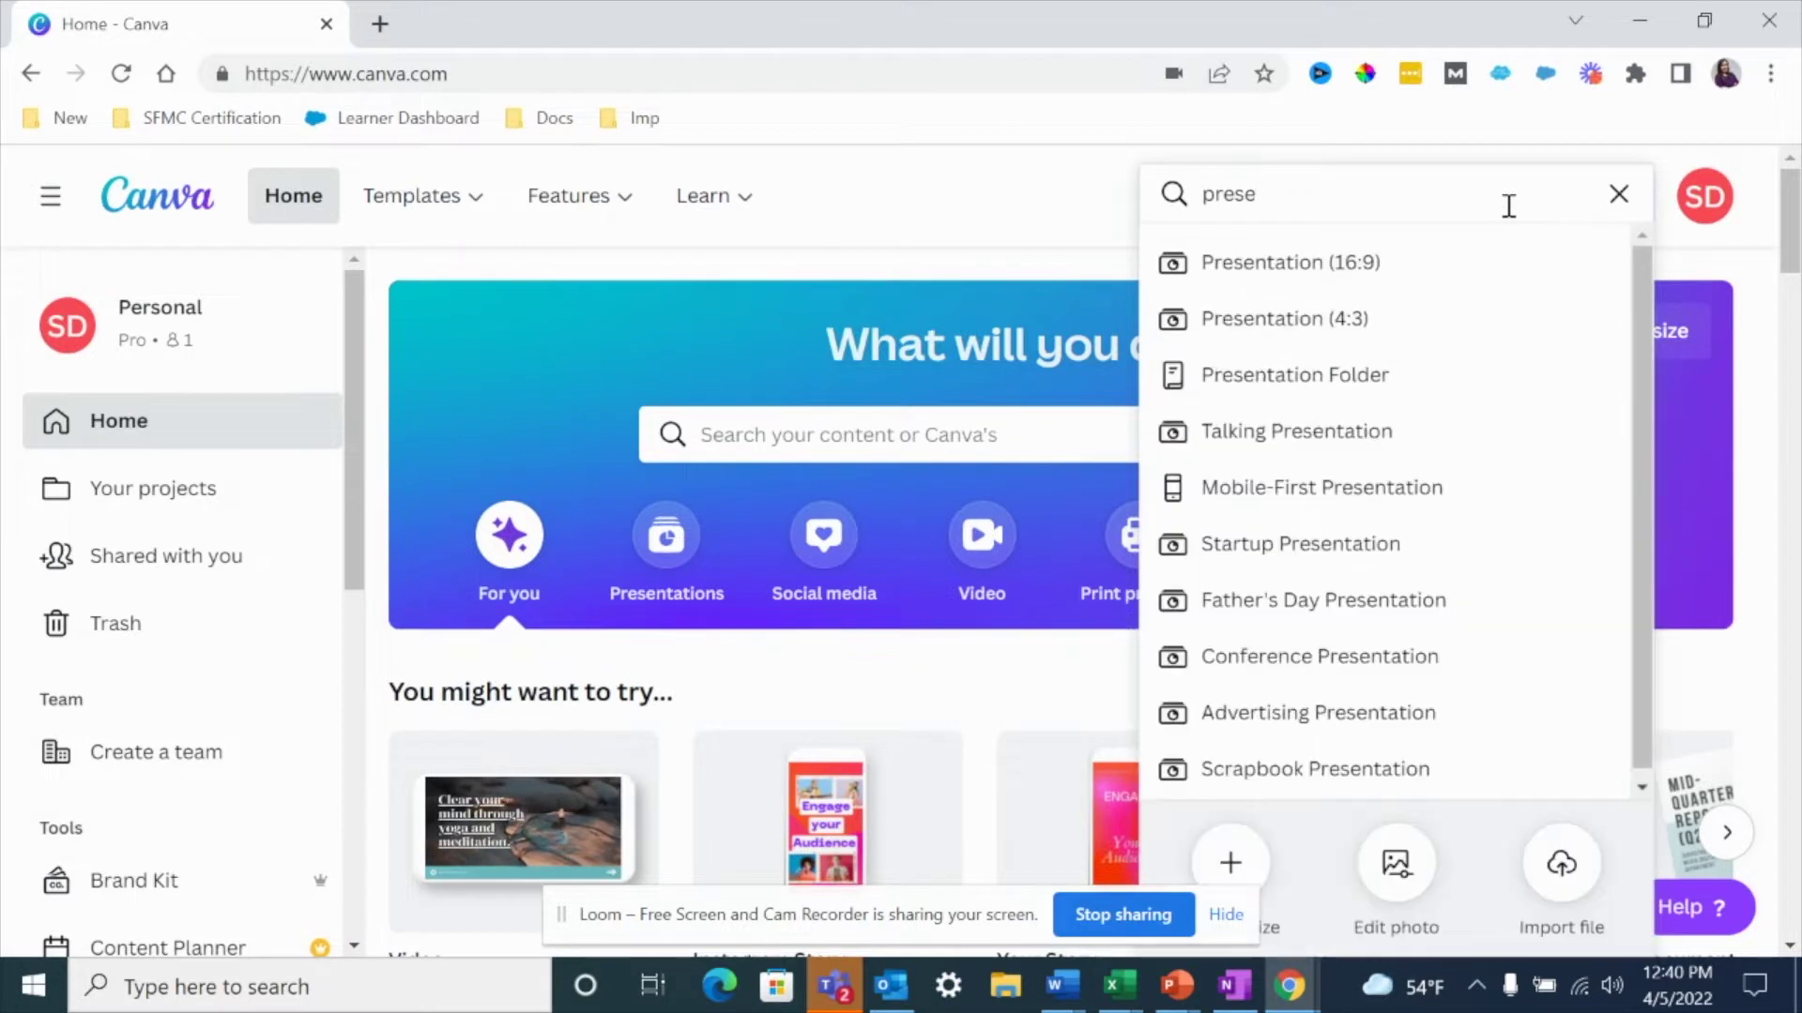
left_click(1441, 261)
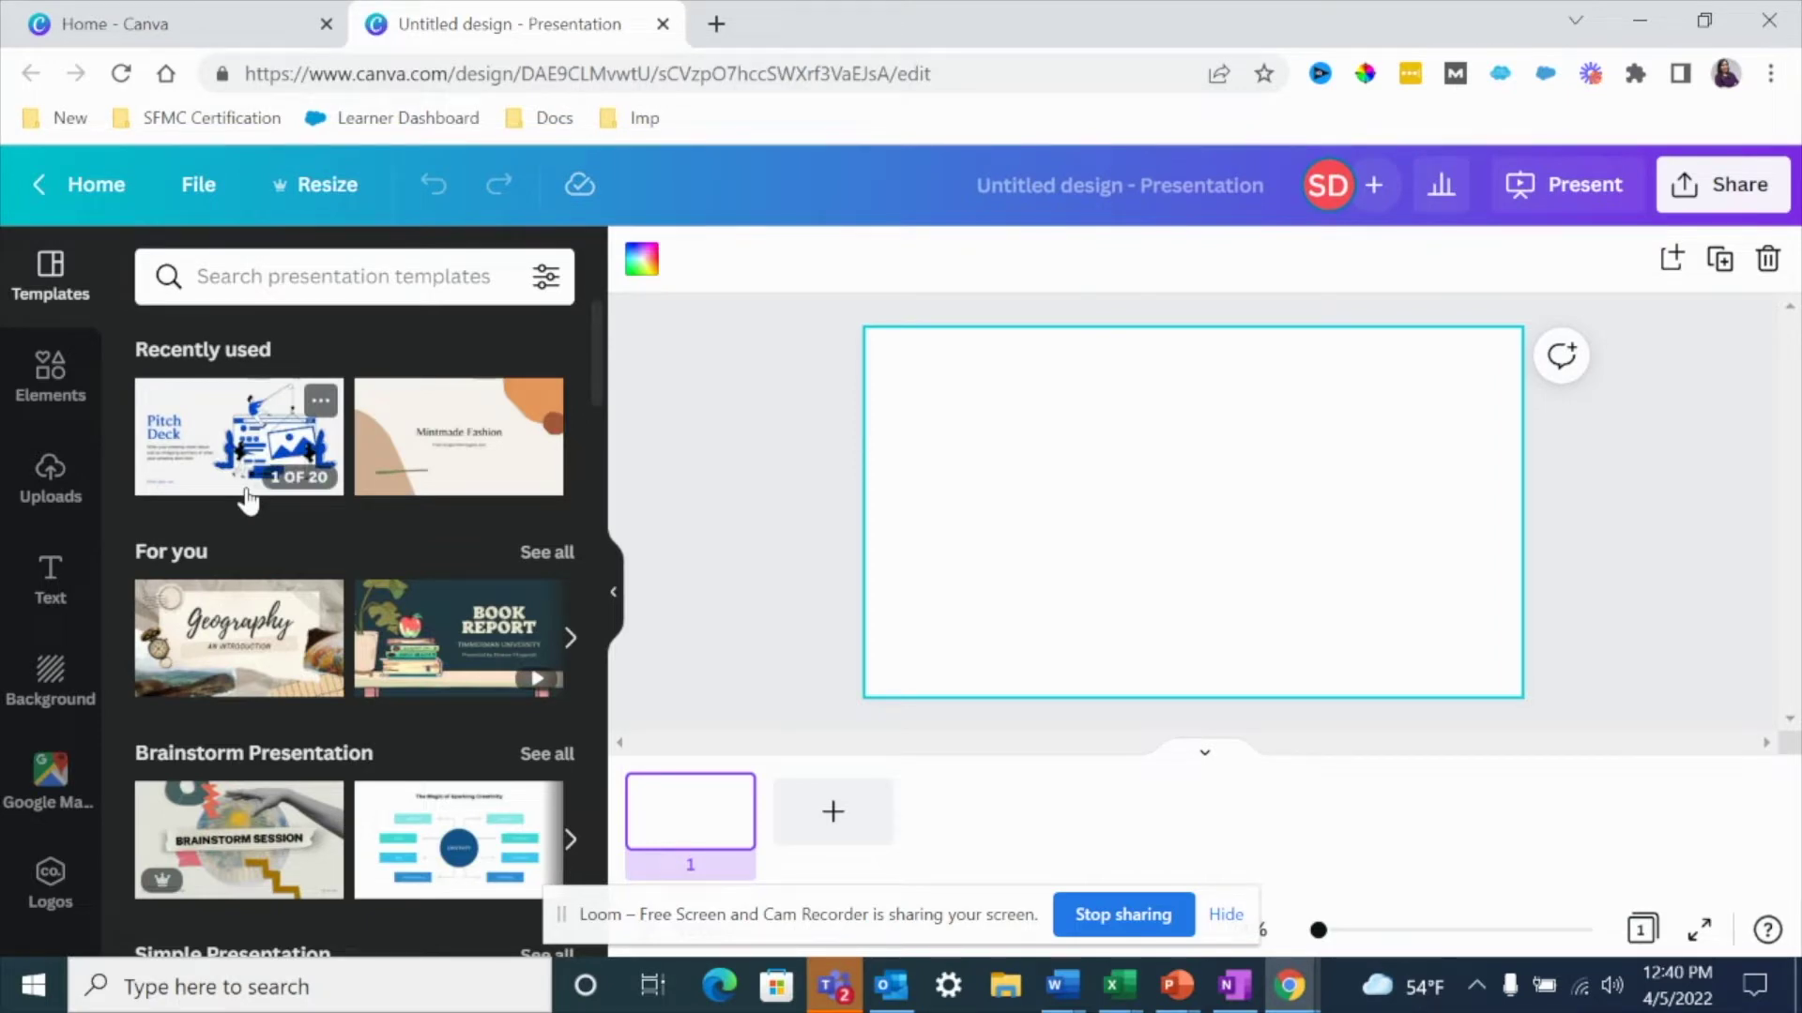
Step: Browse the presentation template categories and search the templates for "marketing"
scroll(317, 619, "down", 6)
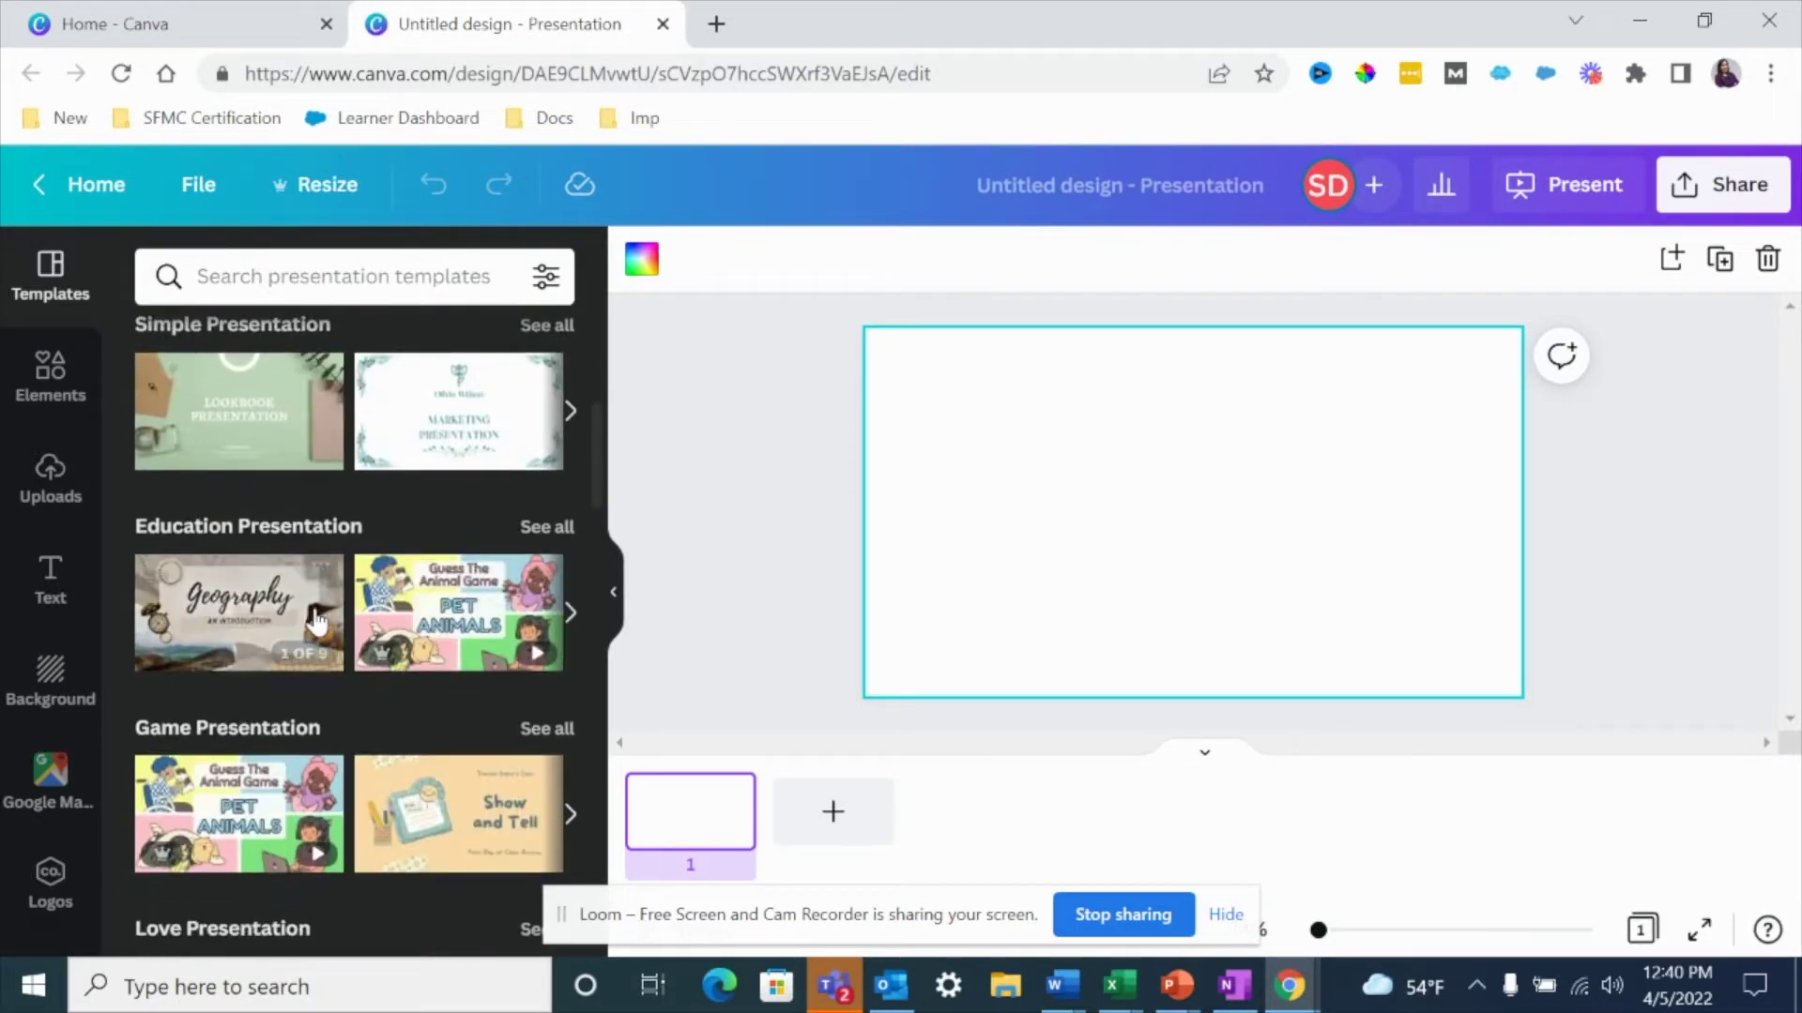
scroll(317, 620, "down", 4)
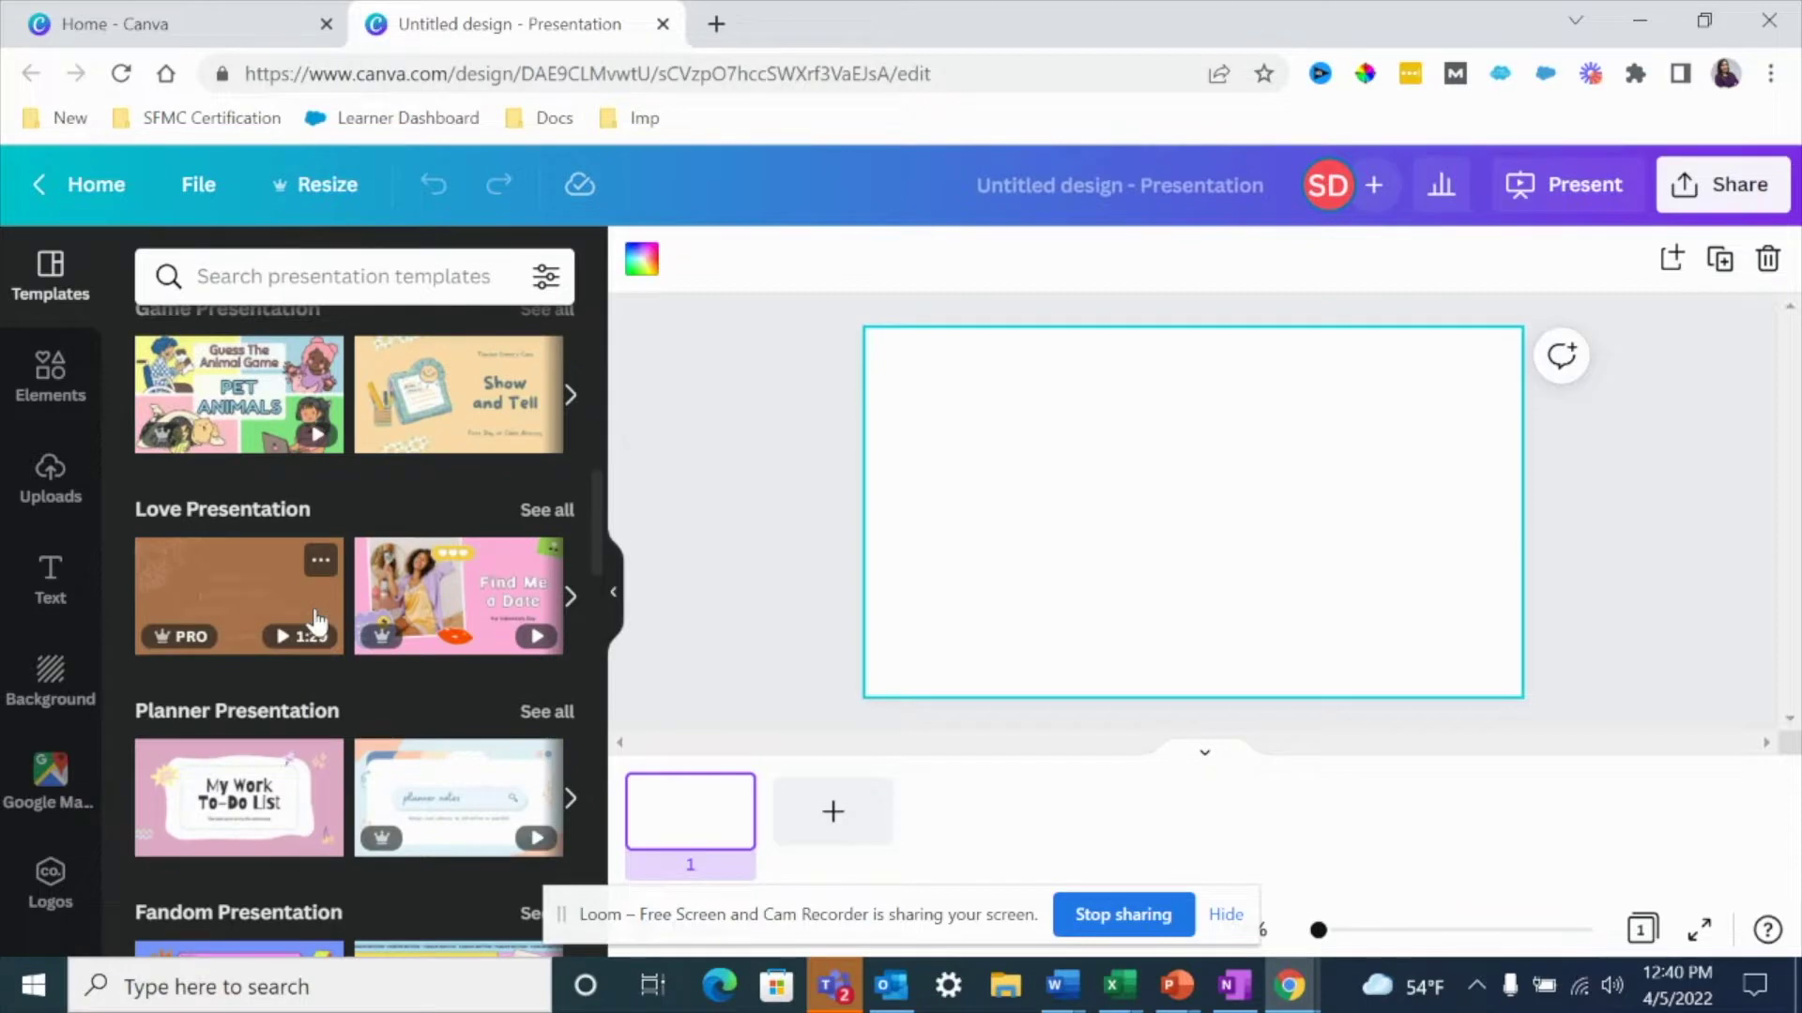
scroll(318, 619, "down", 4)
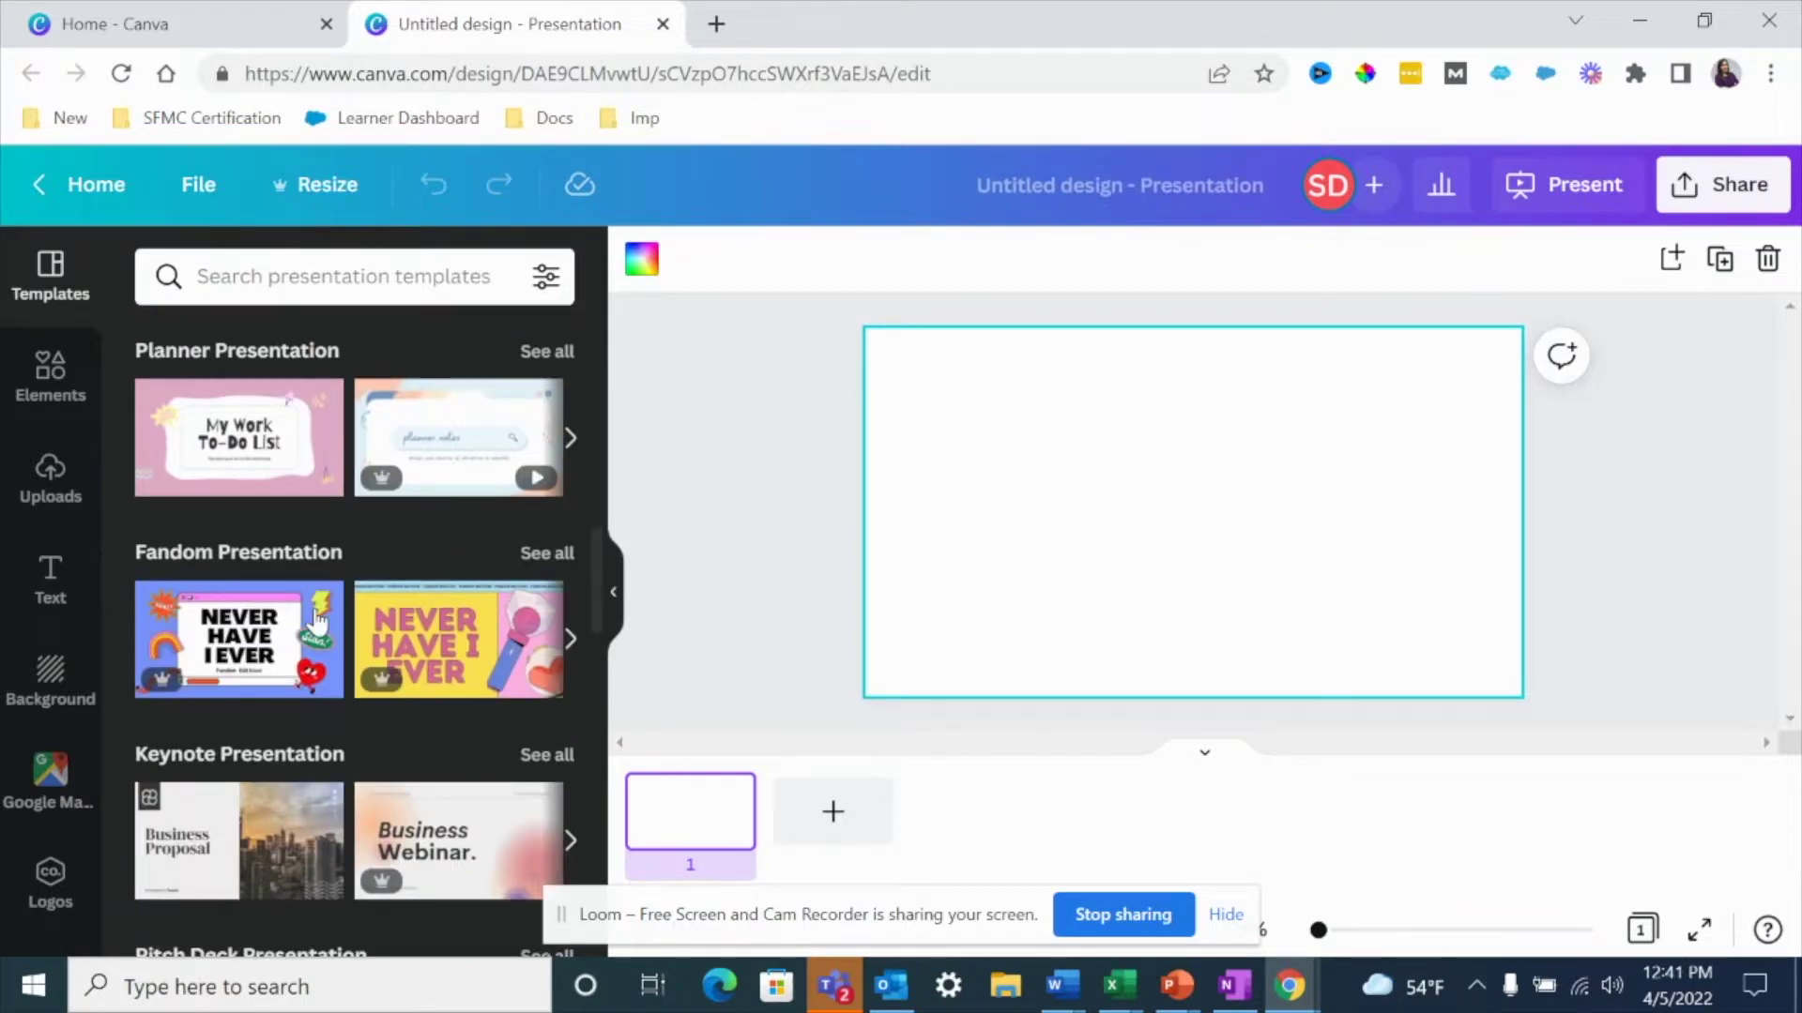
scroll(291, 511, "down", 4)
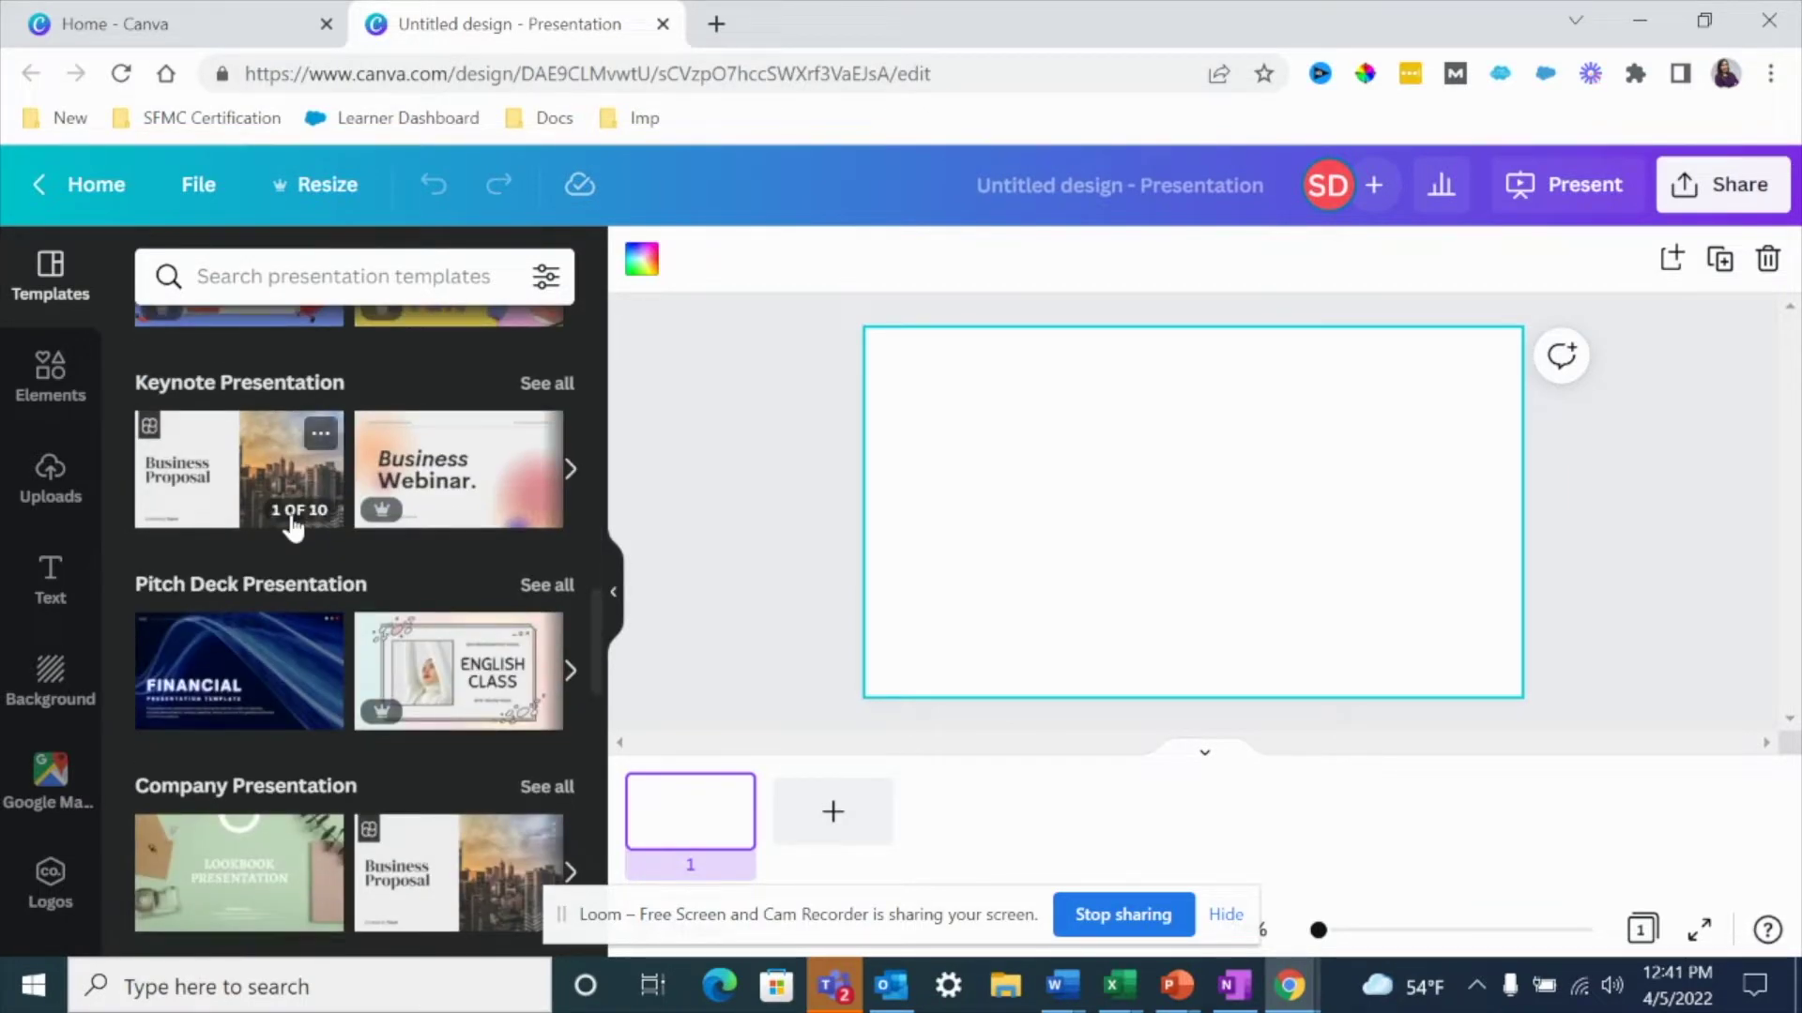
left_click(292, 281)
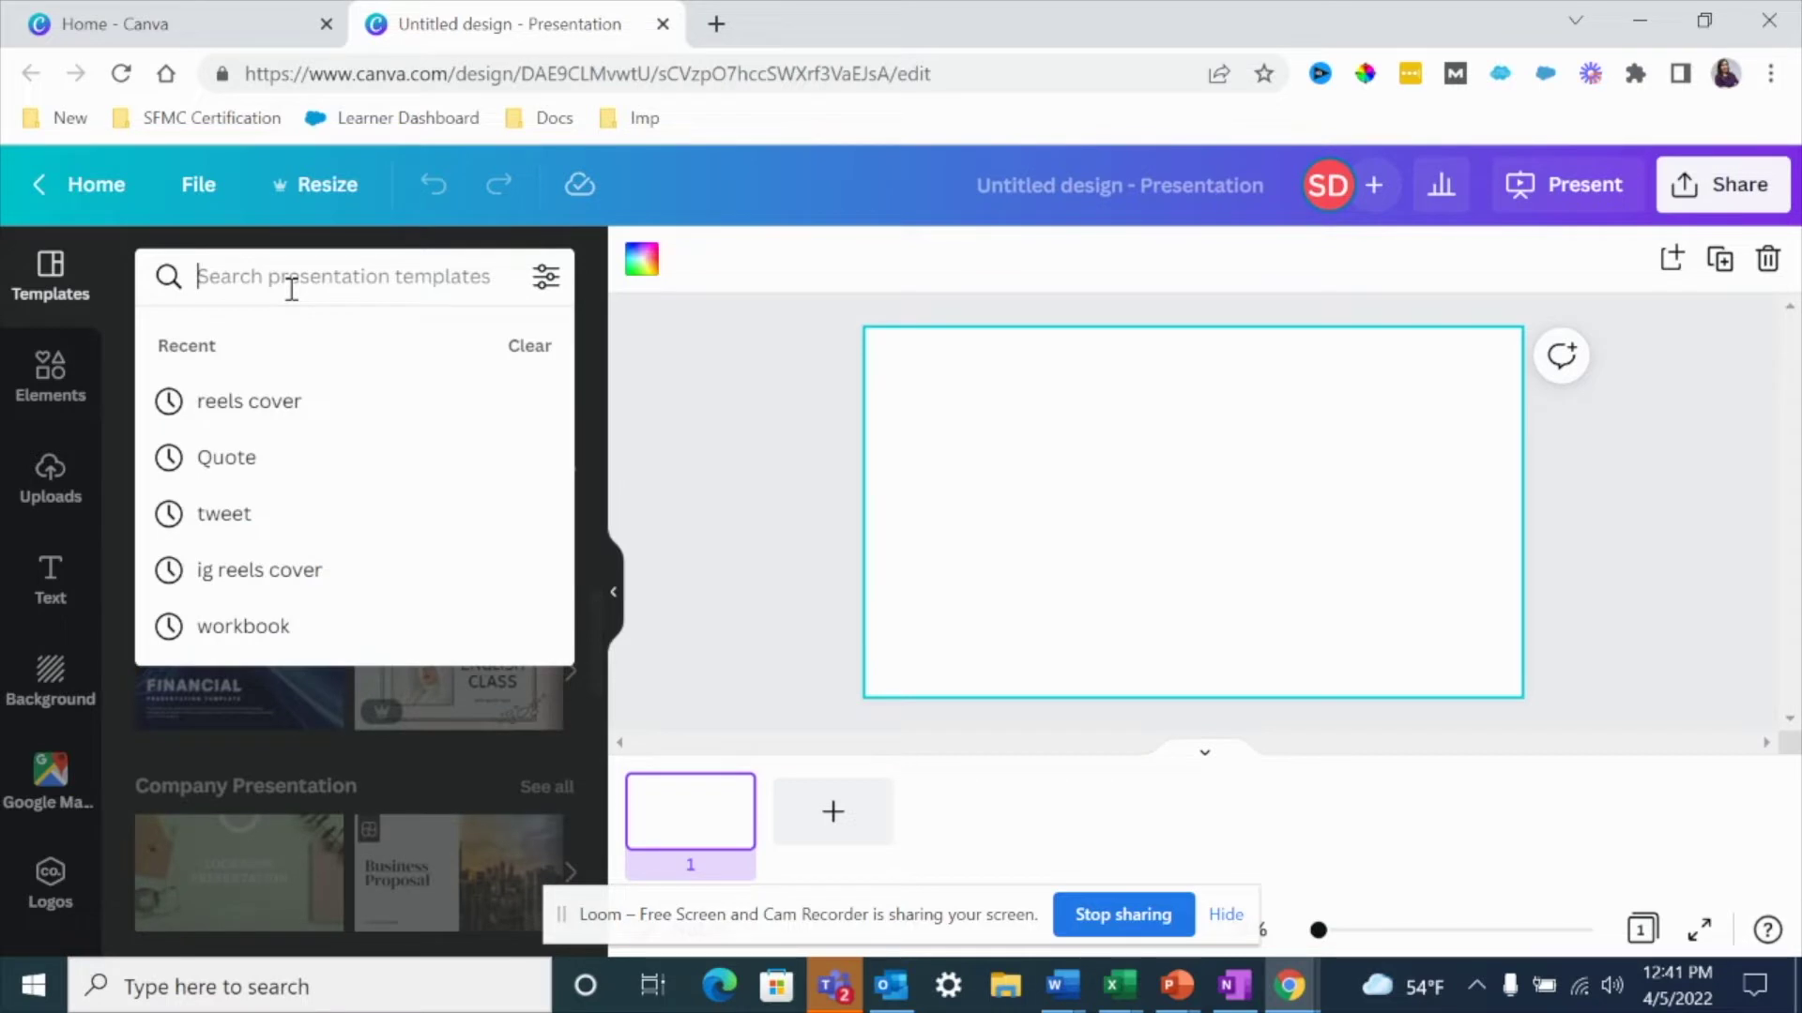
type("markeitn")
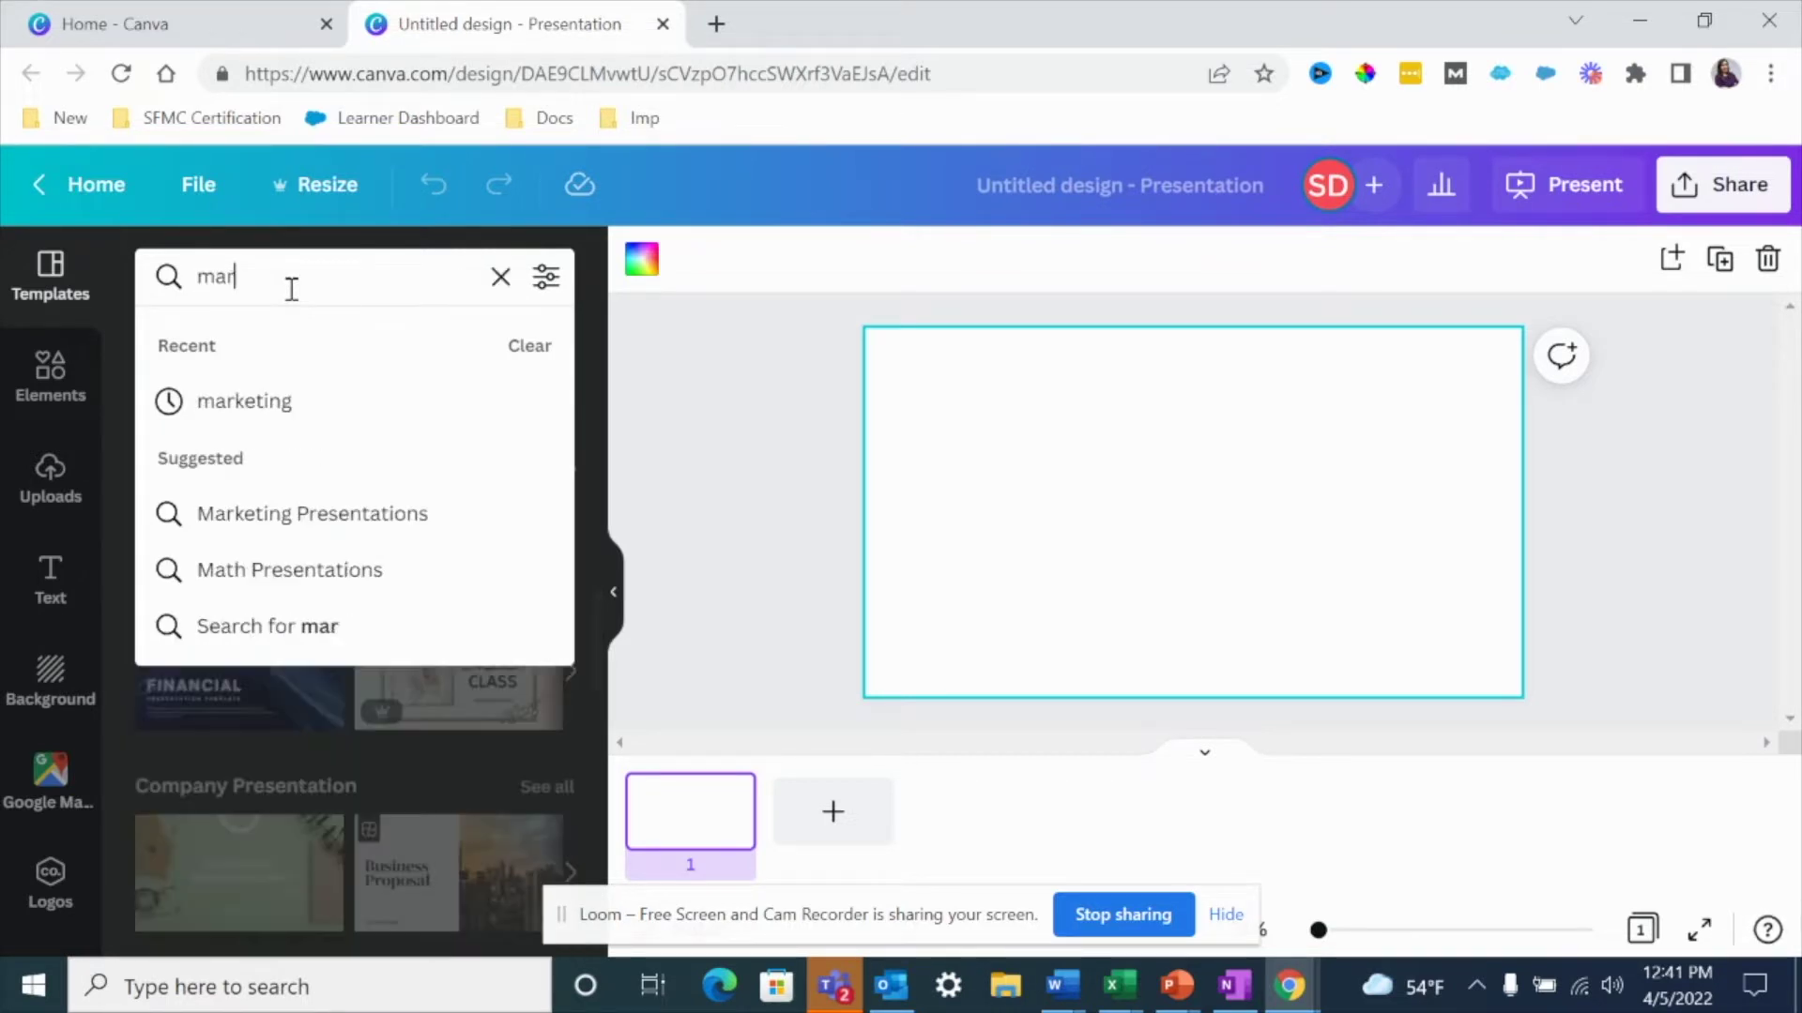
key("BackSpace")
key("BackSpace")
key("BackSpace")
type("ting")
key("Return")
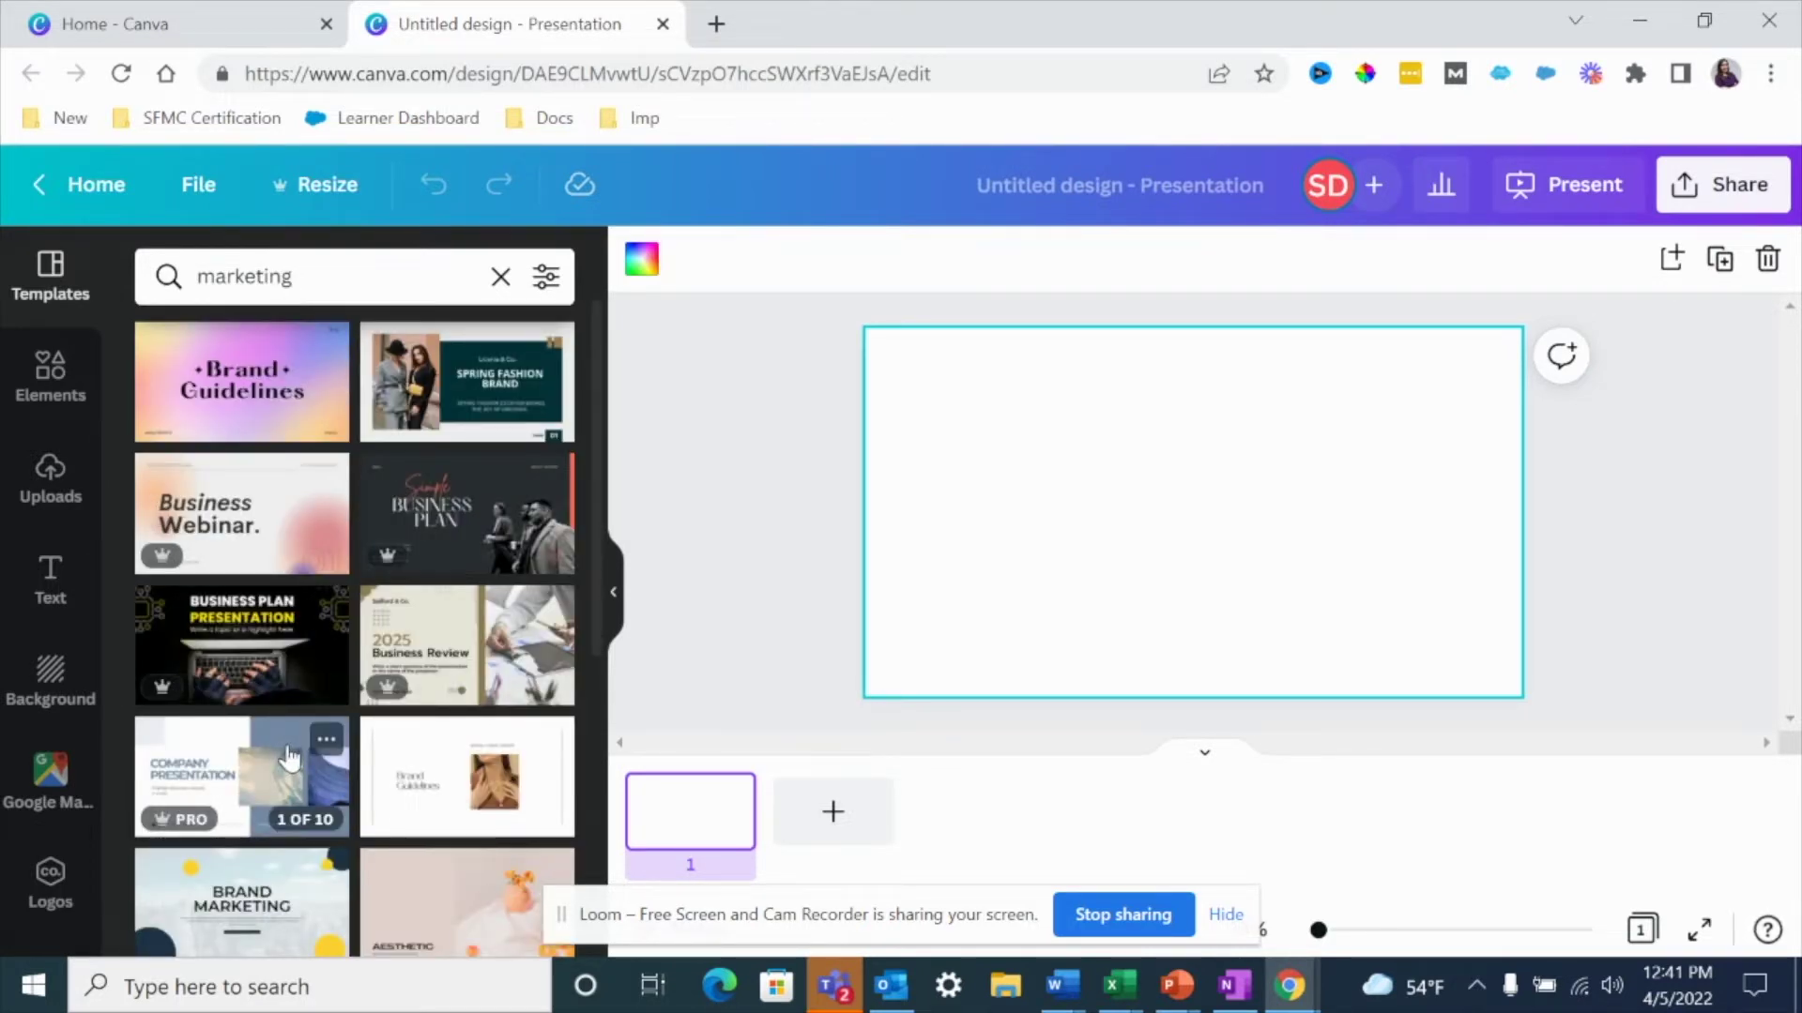
Step: Apply all 13 pages of the Pink Colorful Gradient Brand Guideline Presentation template to the design
left_click(223, 368)
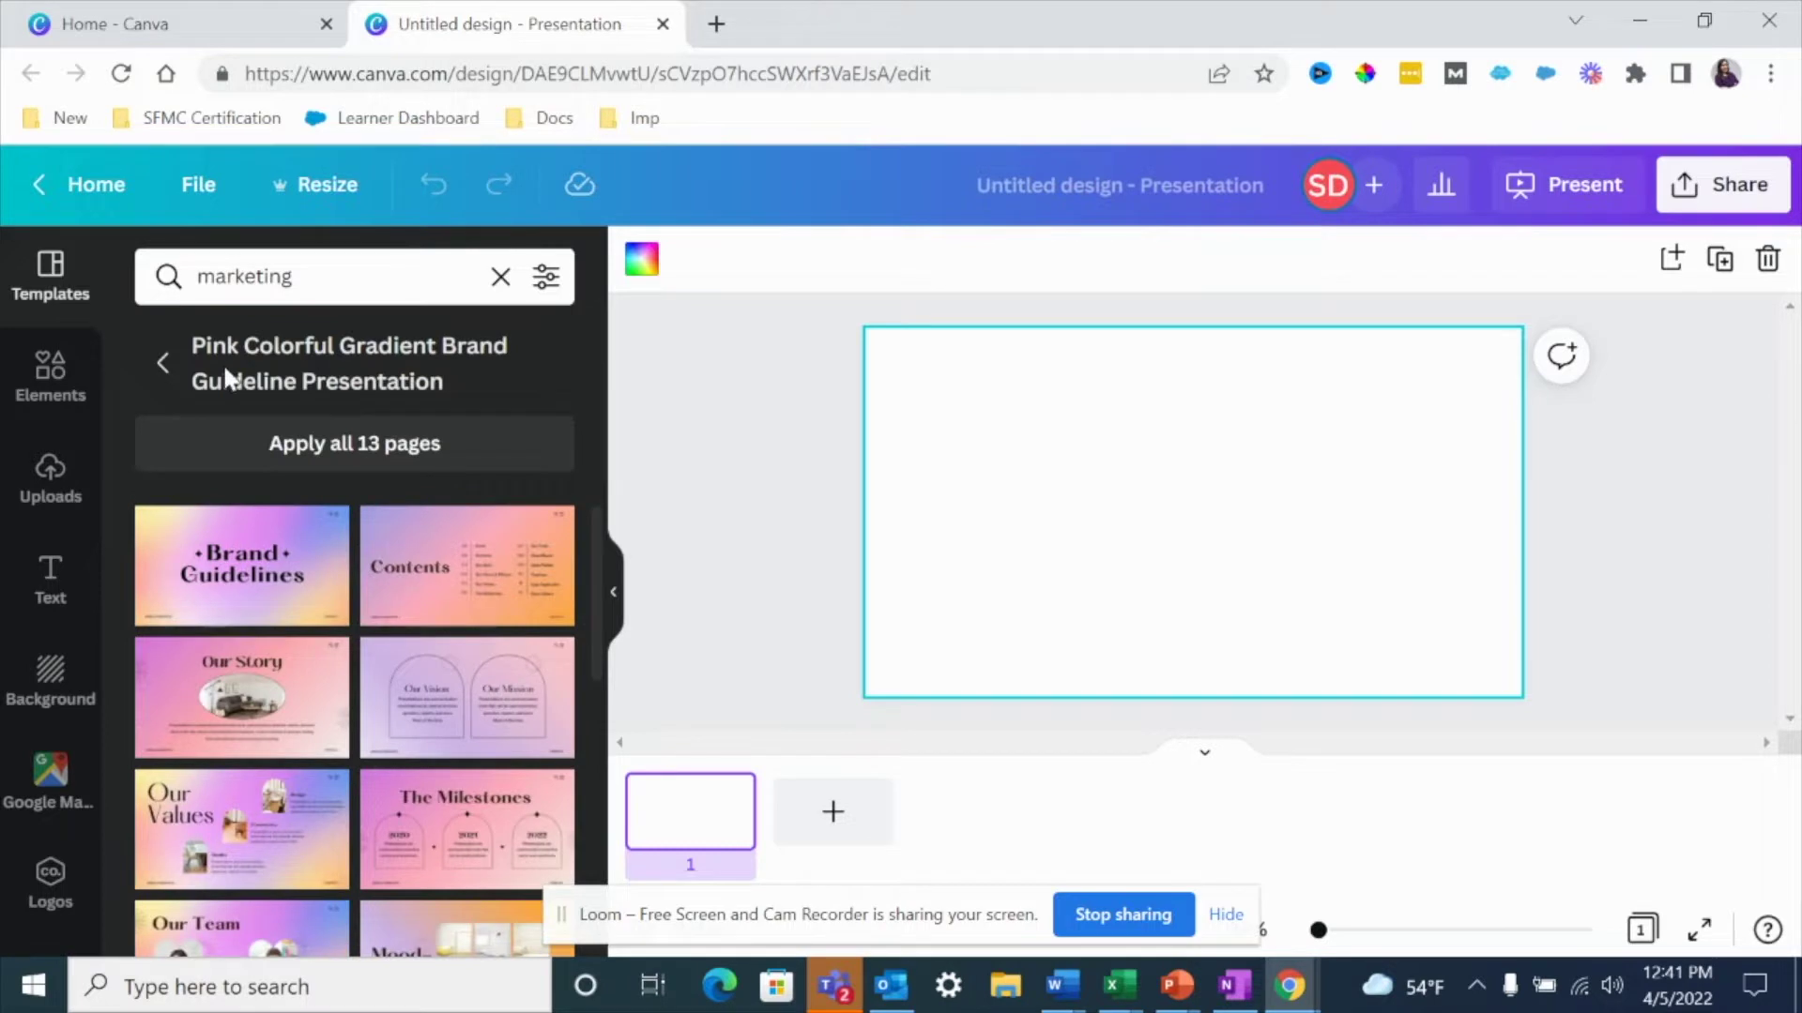
left_click(260, 509)
left_click(347, 457)
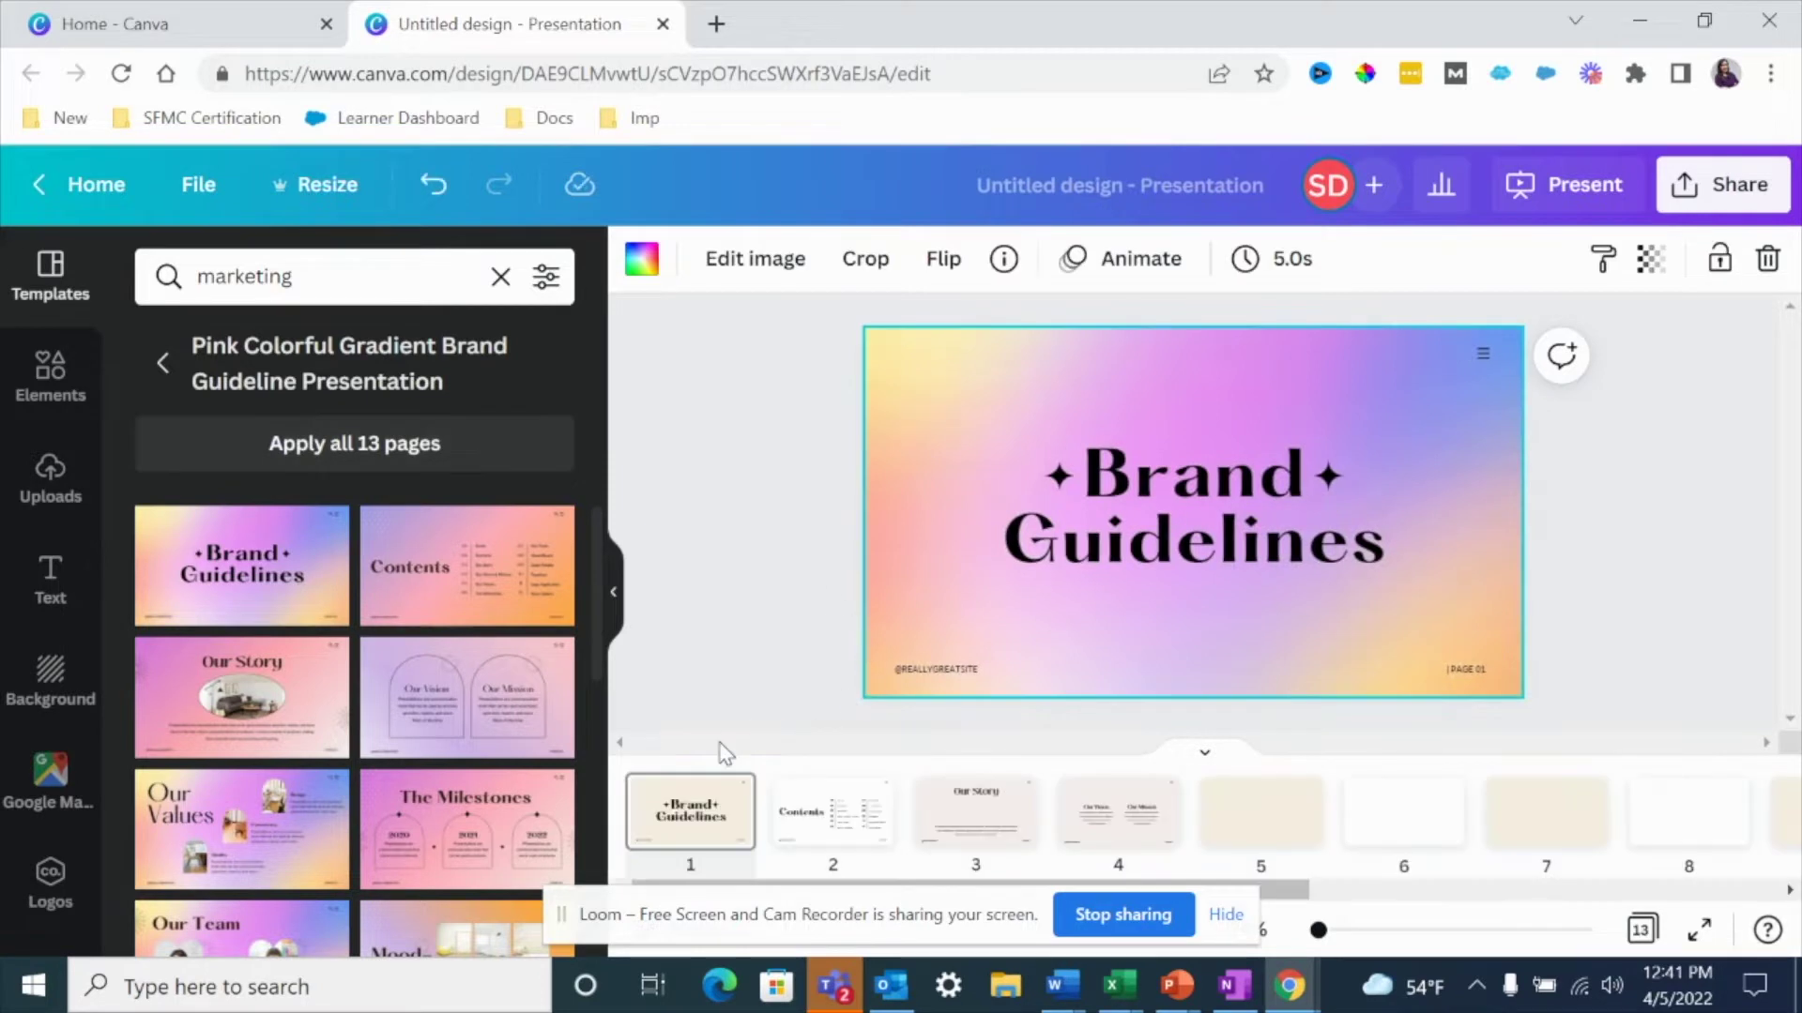
Step: Check the Contents slide, return to the Brand Guidelines cover slide and collapse the template list to enlarge the workspace
scroll(734, 544, "down", 3)
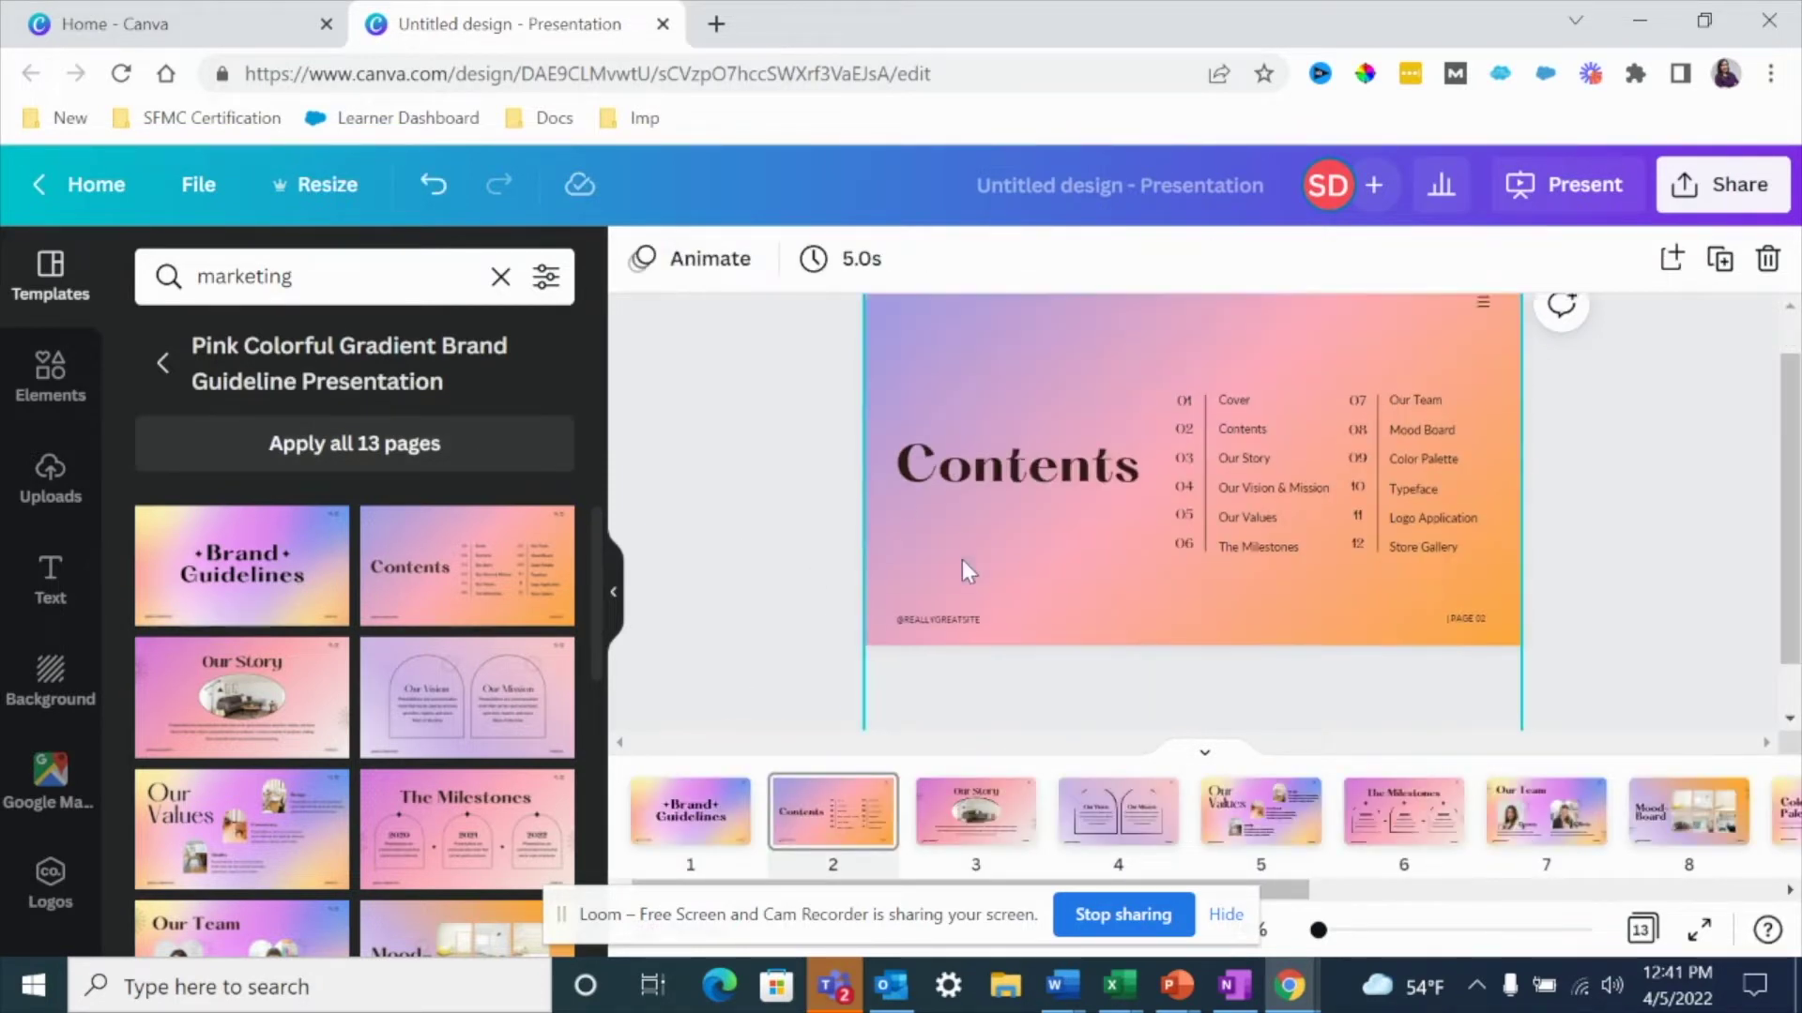
left_click(690, 830)
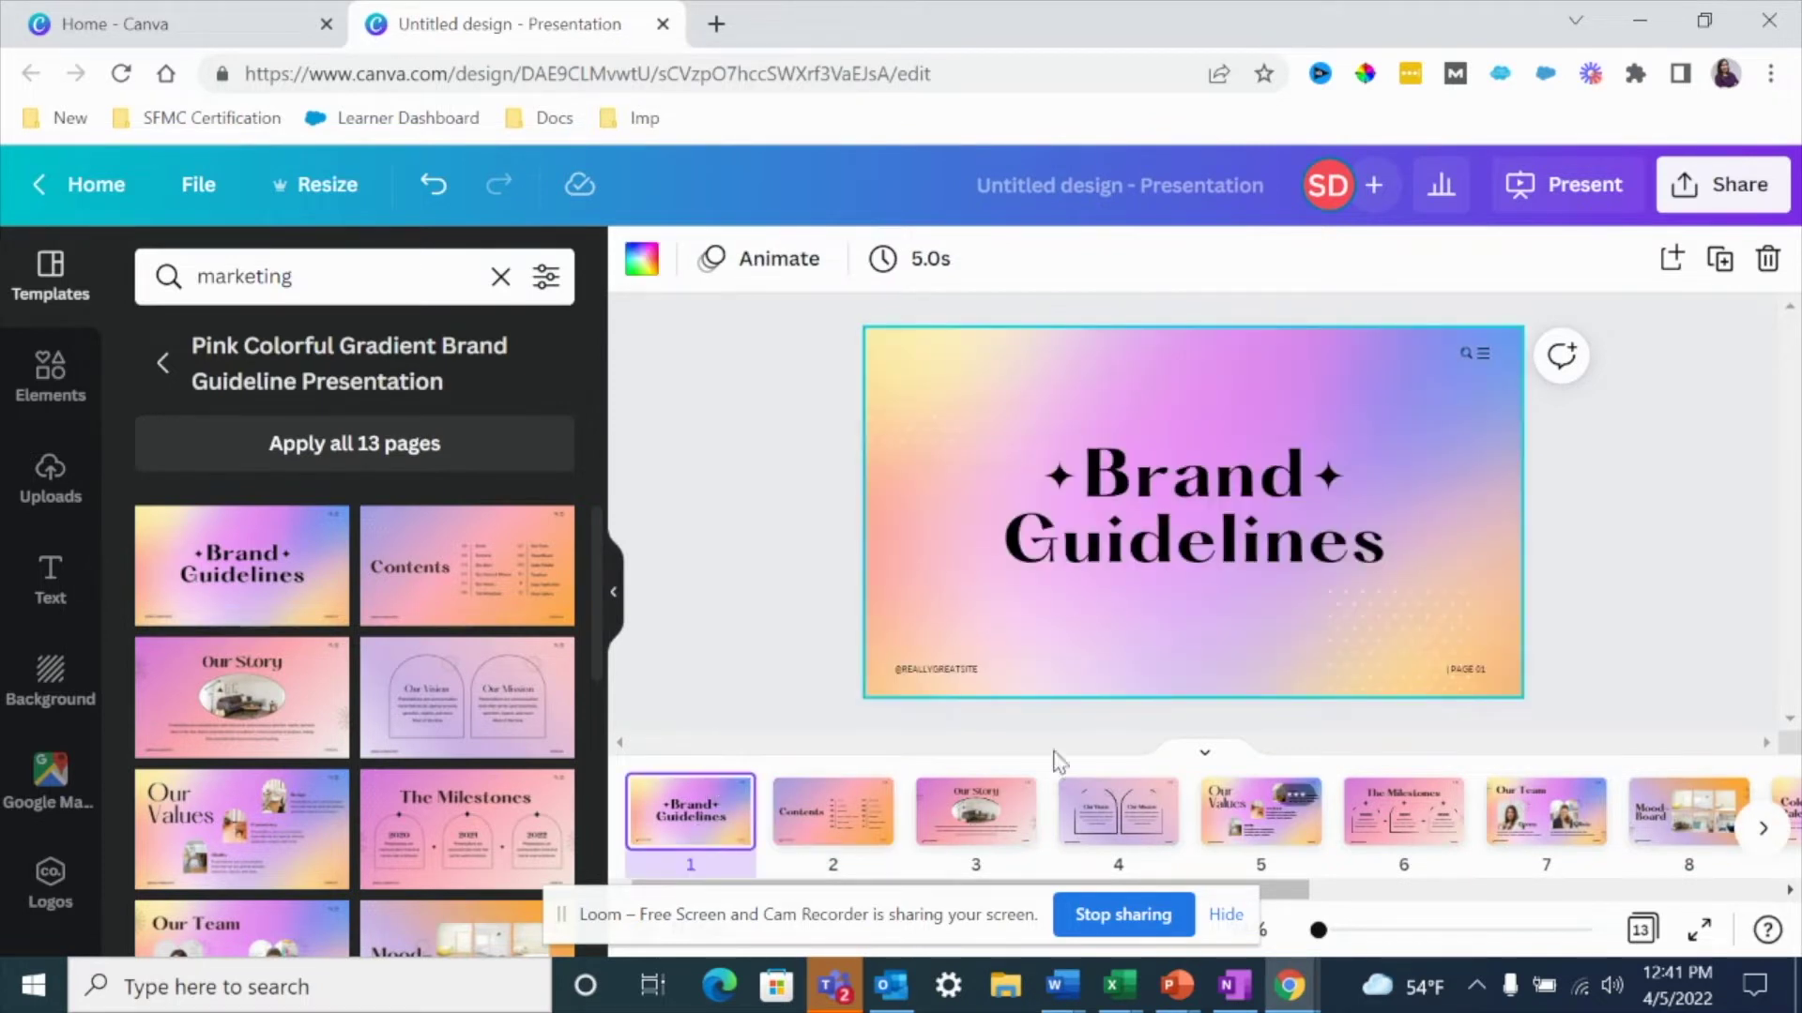
left_click(610, 593)
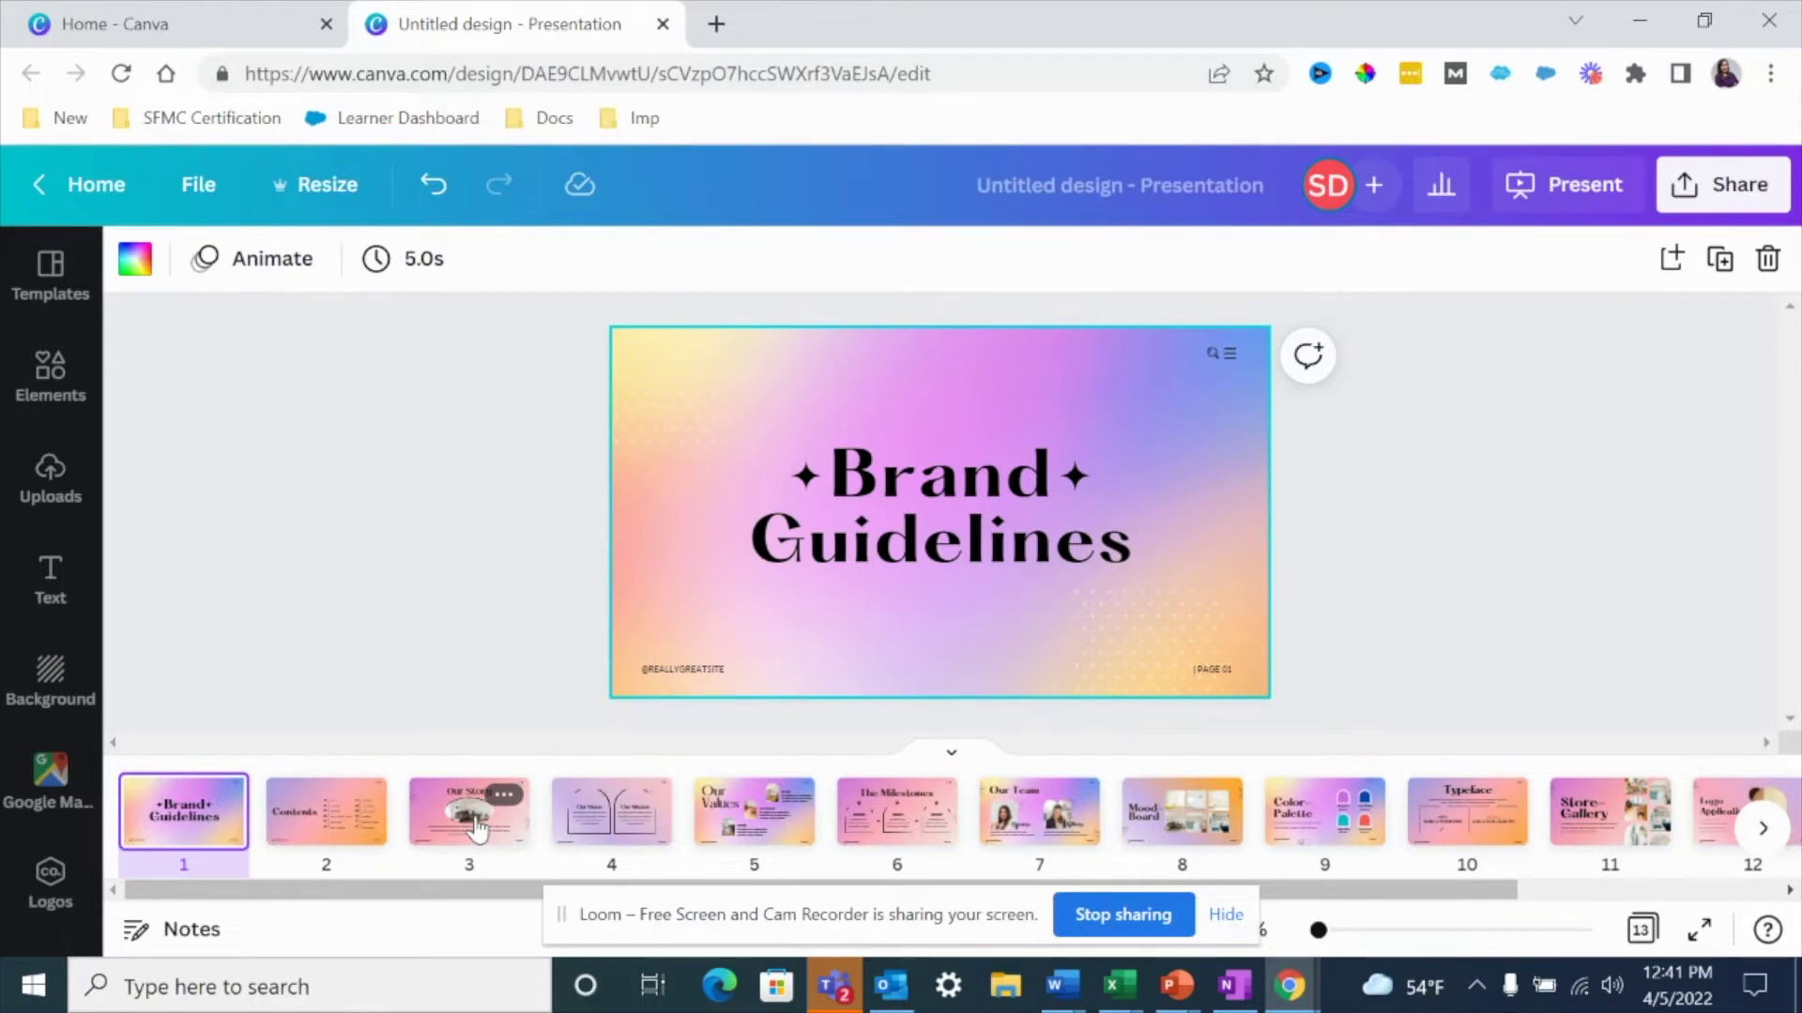
Step: Open the Our Values slide on page 5 and inspect its elements, including the Consistency description text
left_click(749, 831)
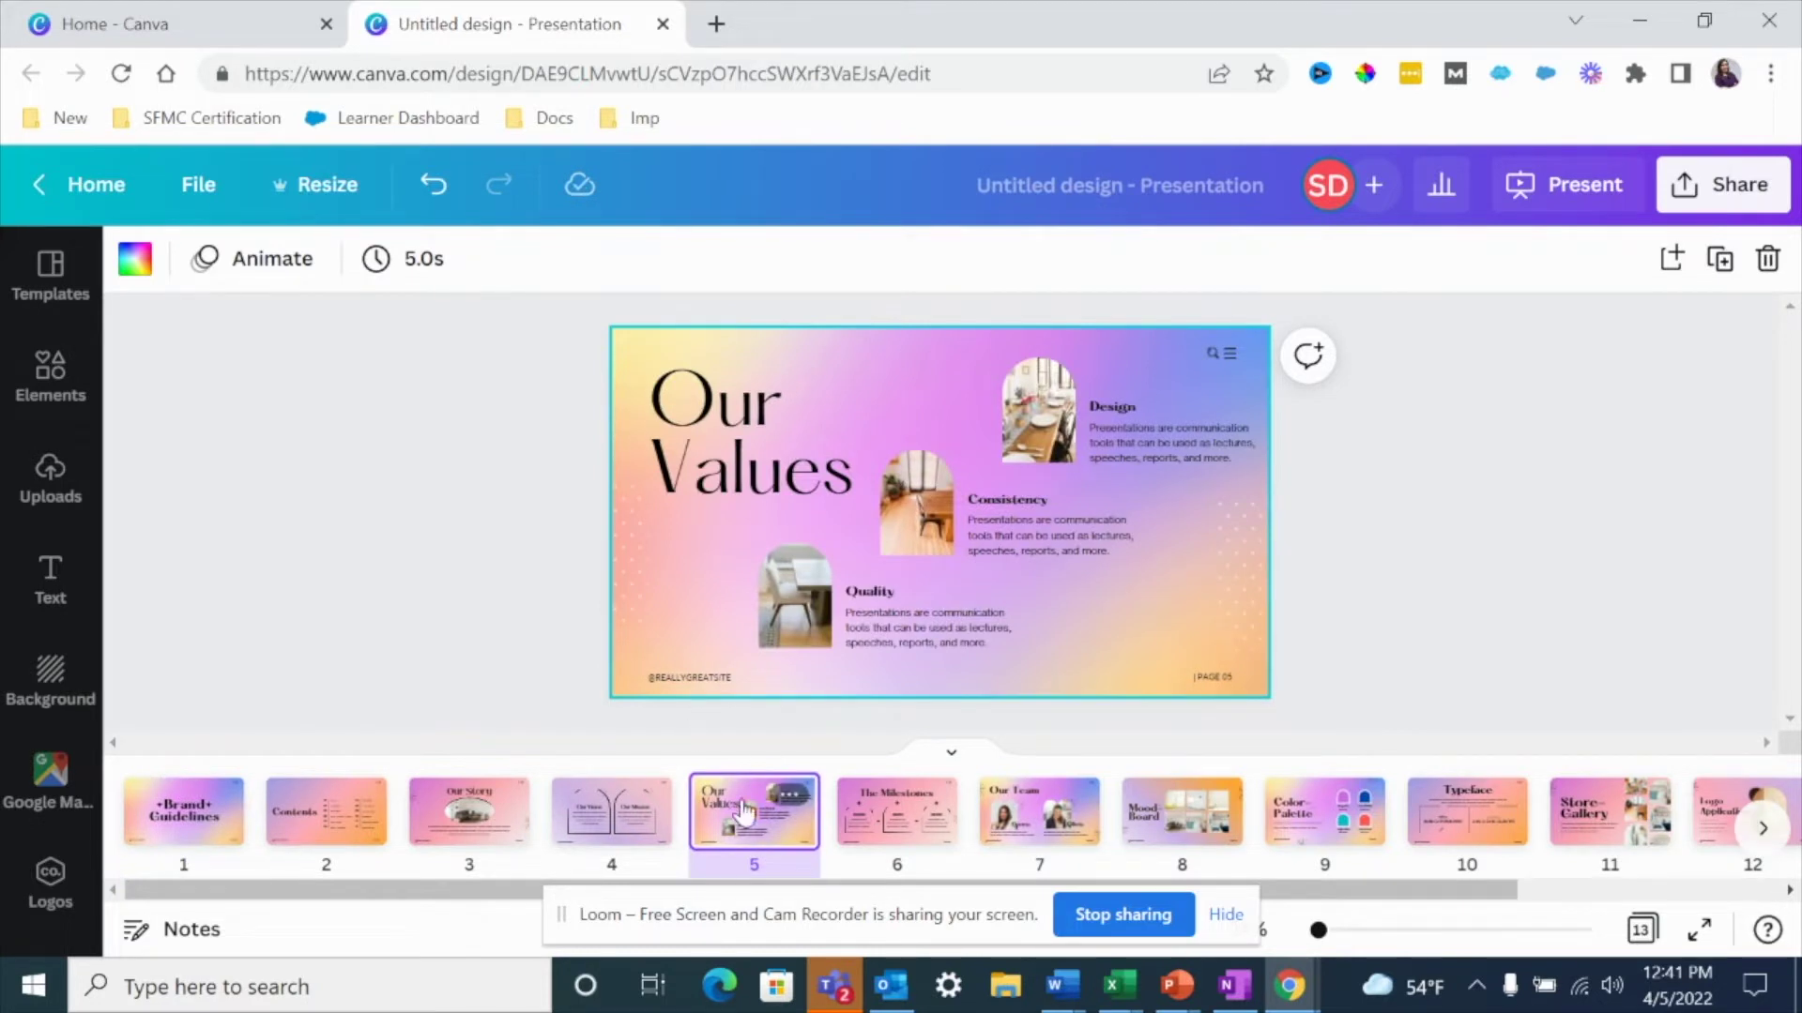
left_click(871, 513)
left_click(1096, 546)
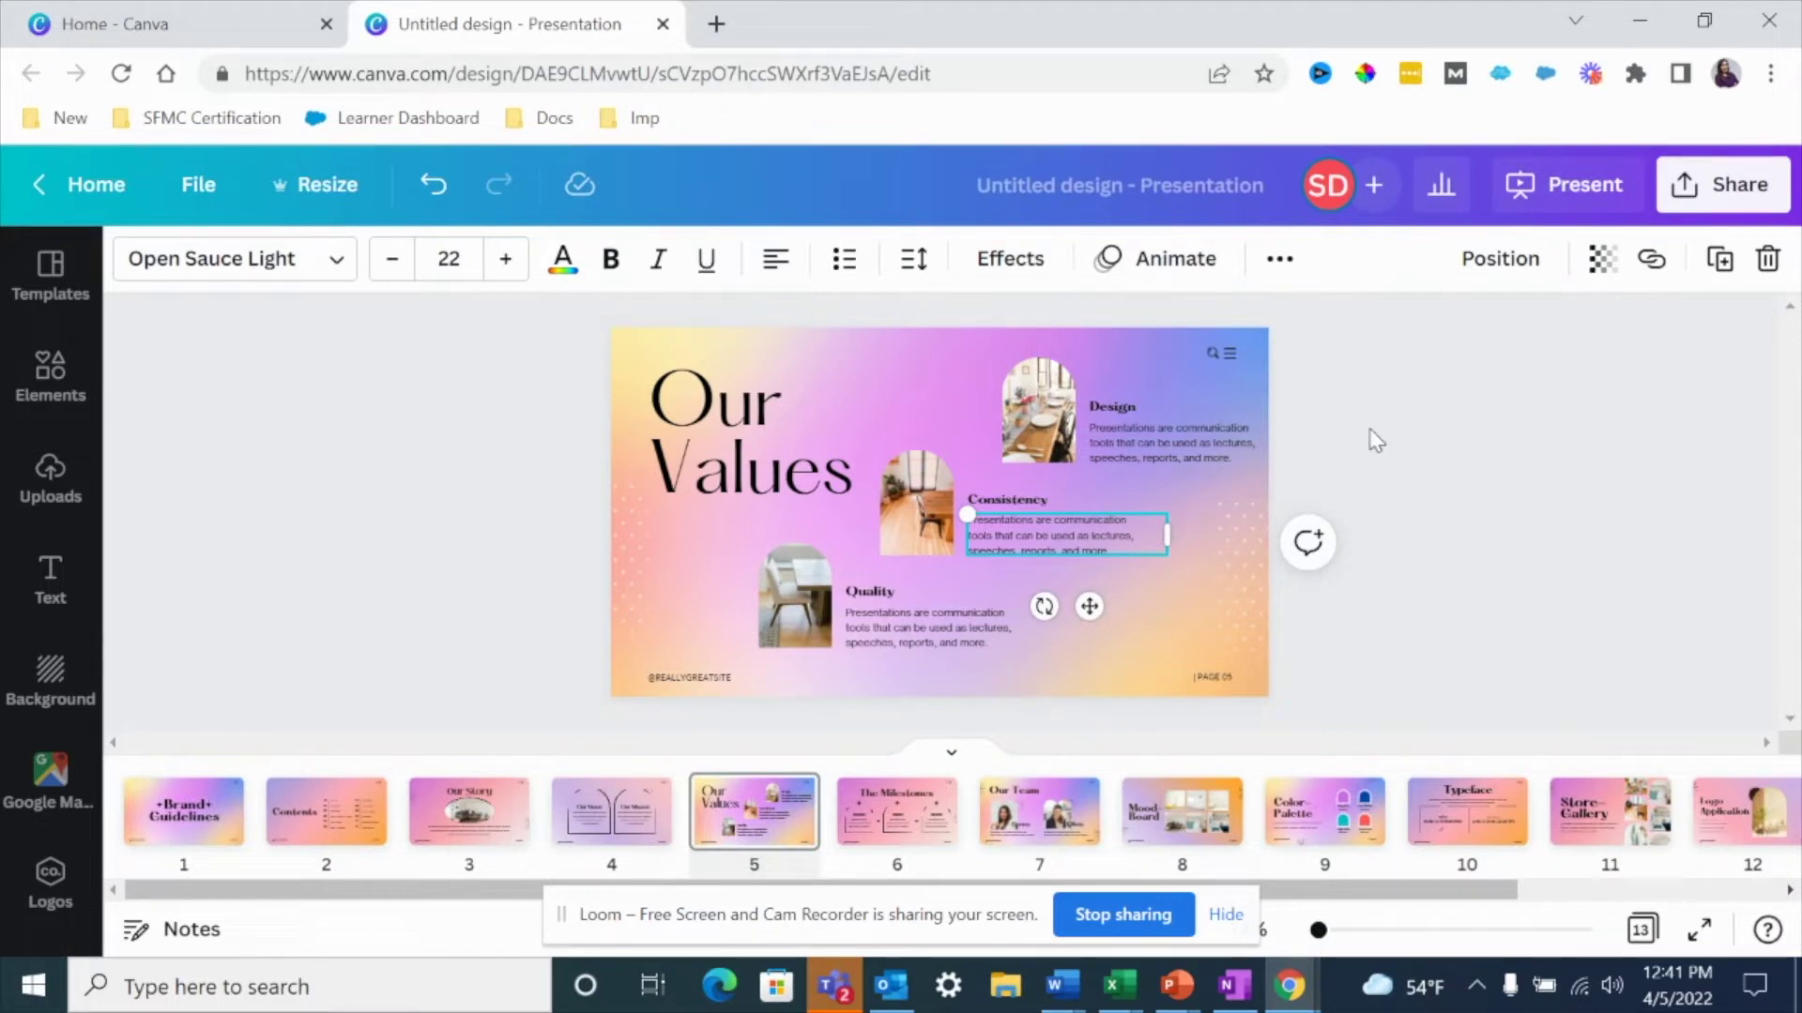
left_click(1298, 451)
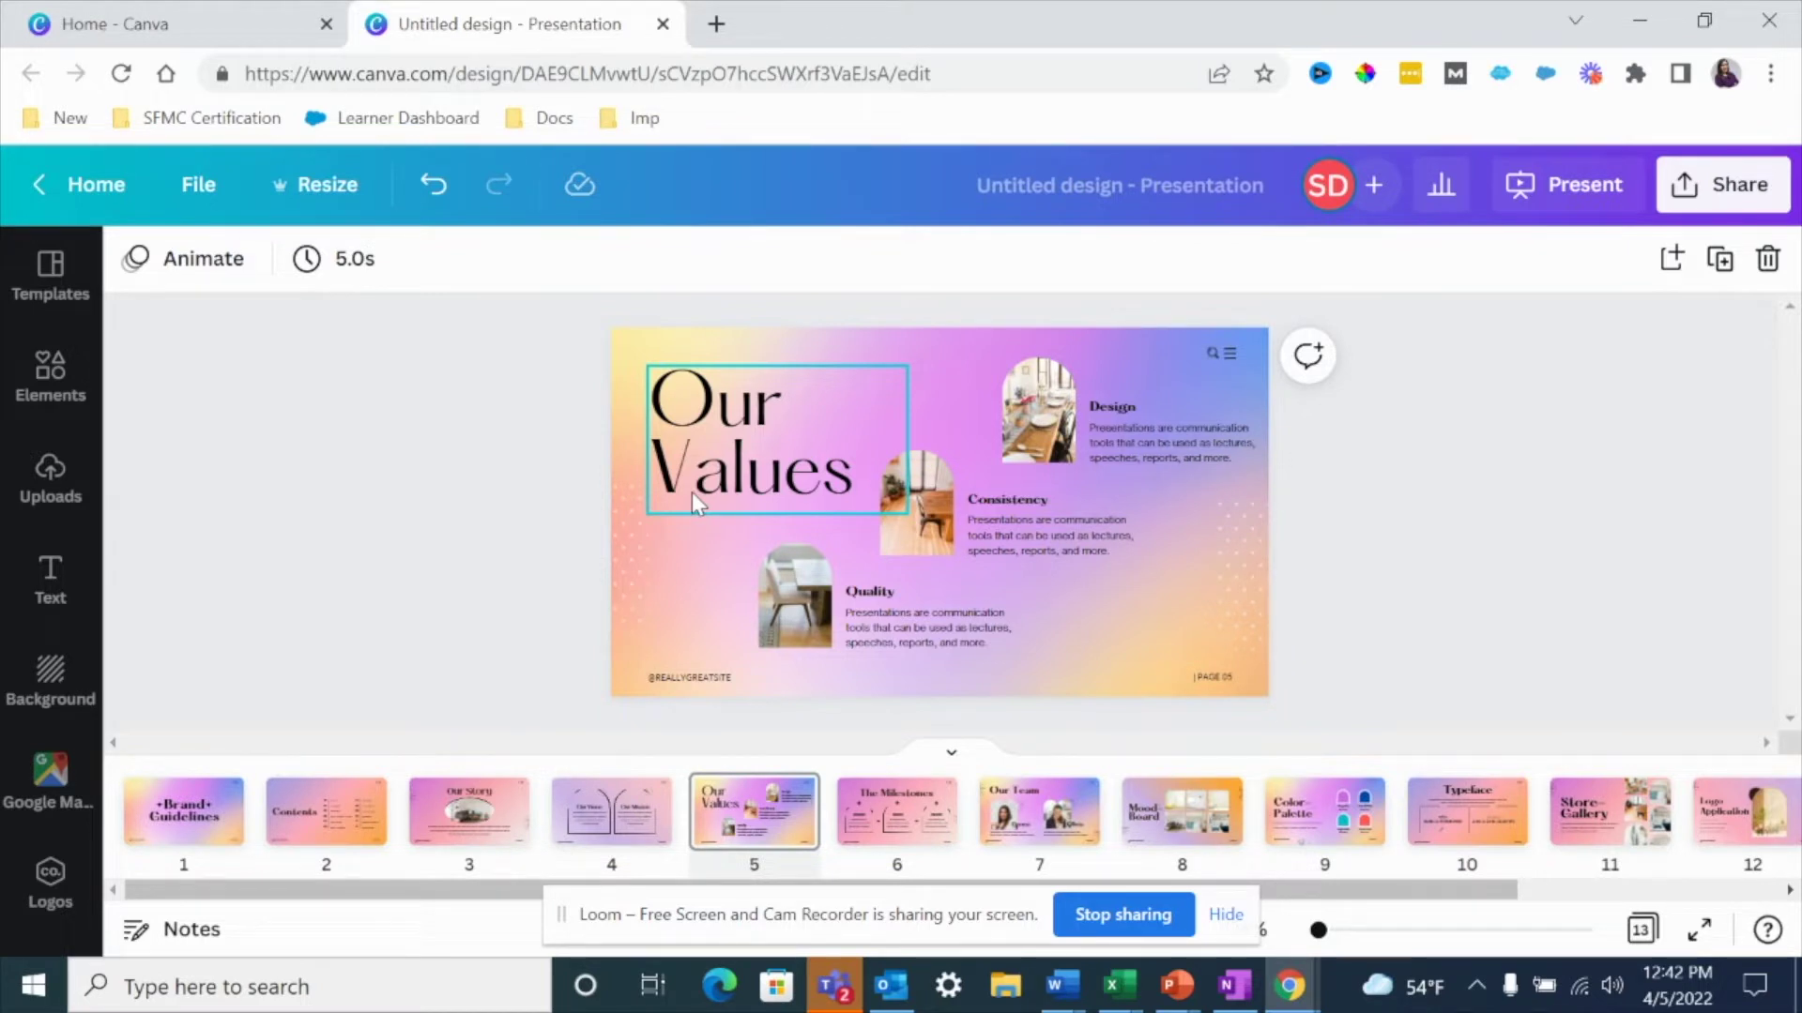
Step: Open the Present options and review the available presentation types, from Standard to Present and record
left_click(1556, 195)
left_click(1395, 398)
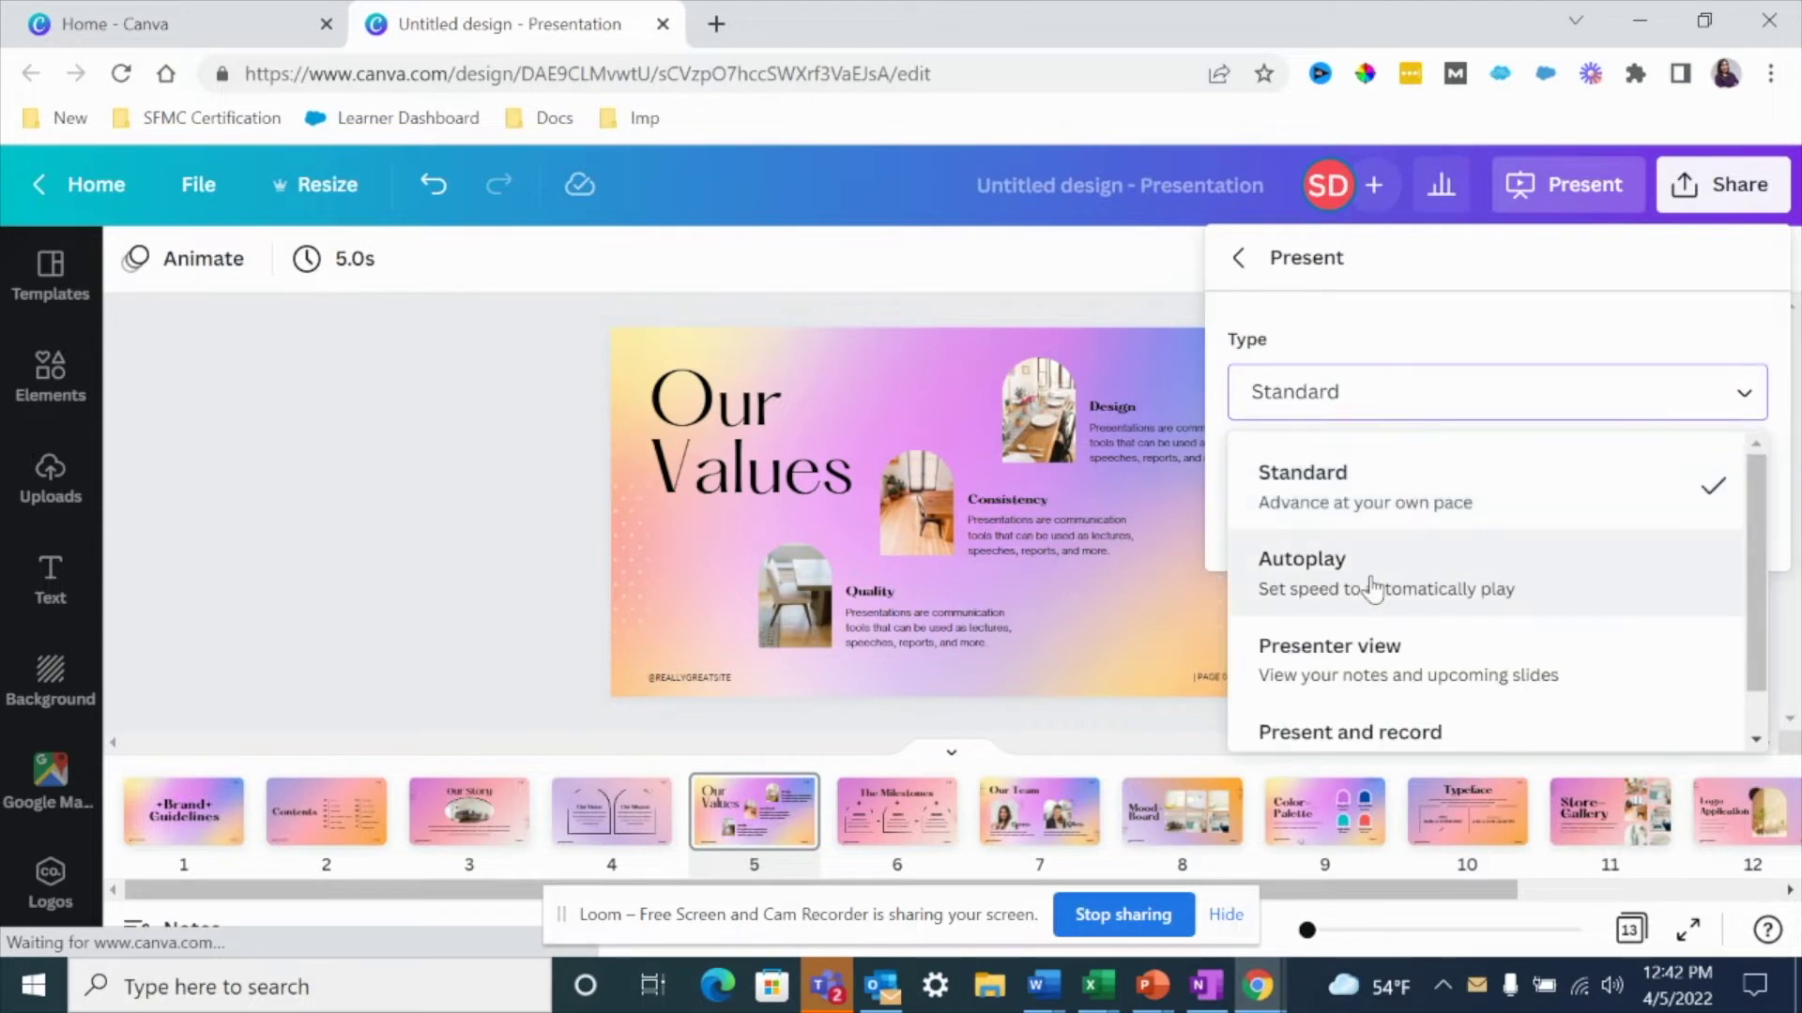
scroll(1384, 583, "down", 1)
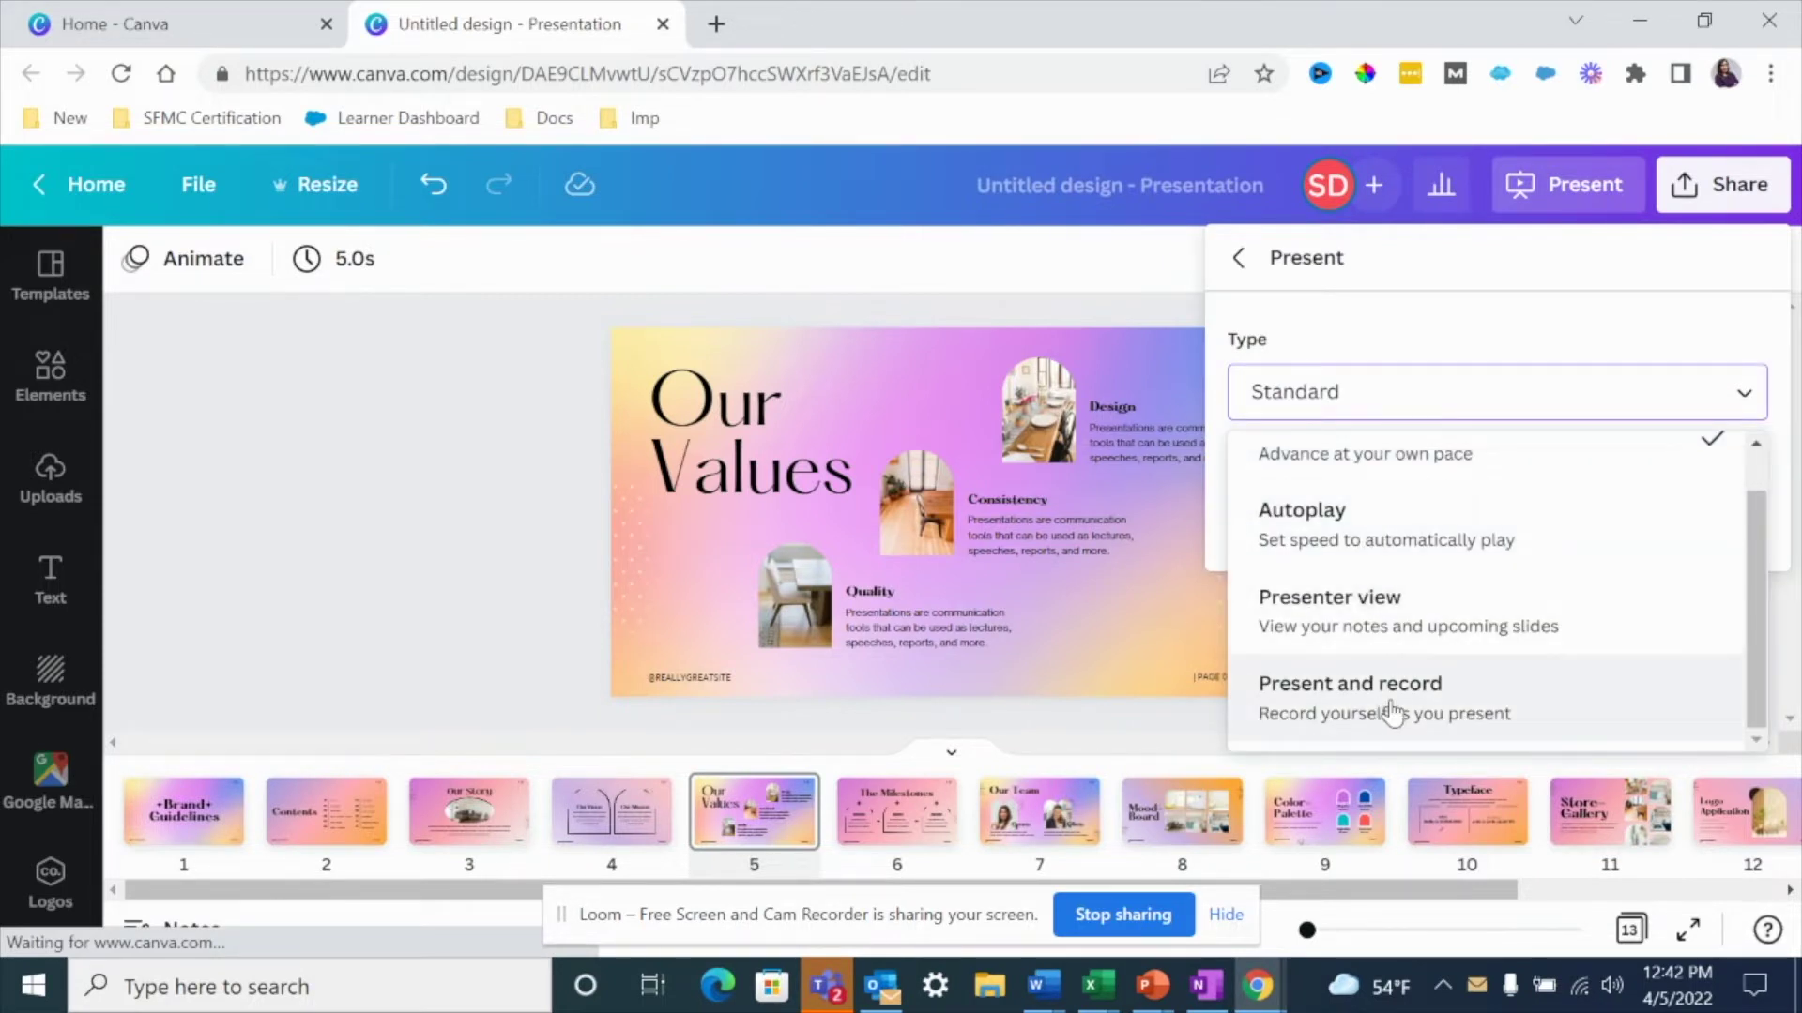
scroll(1379, 563, "up", 1)
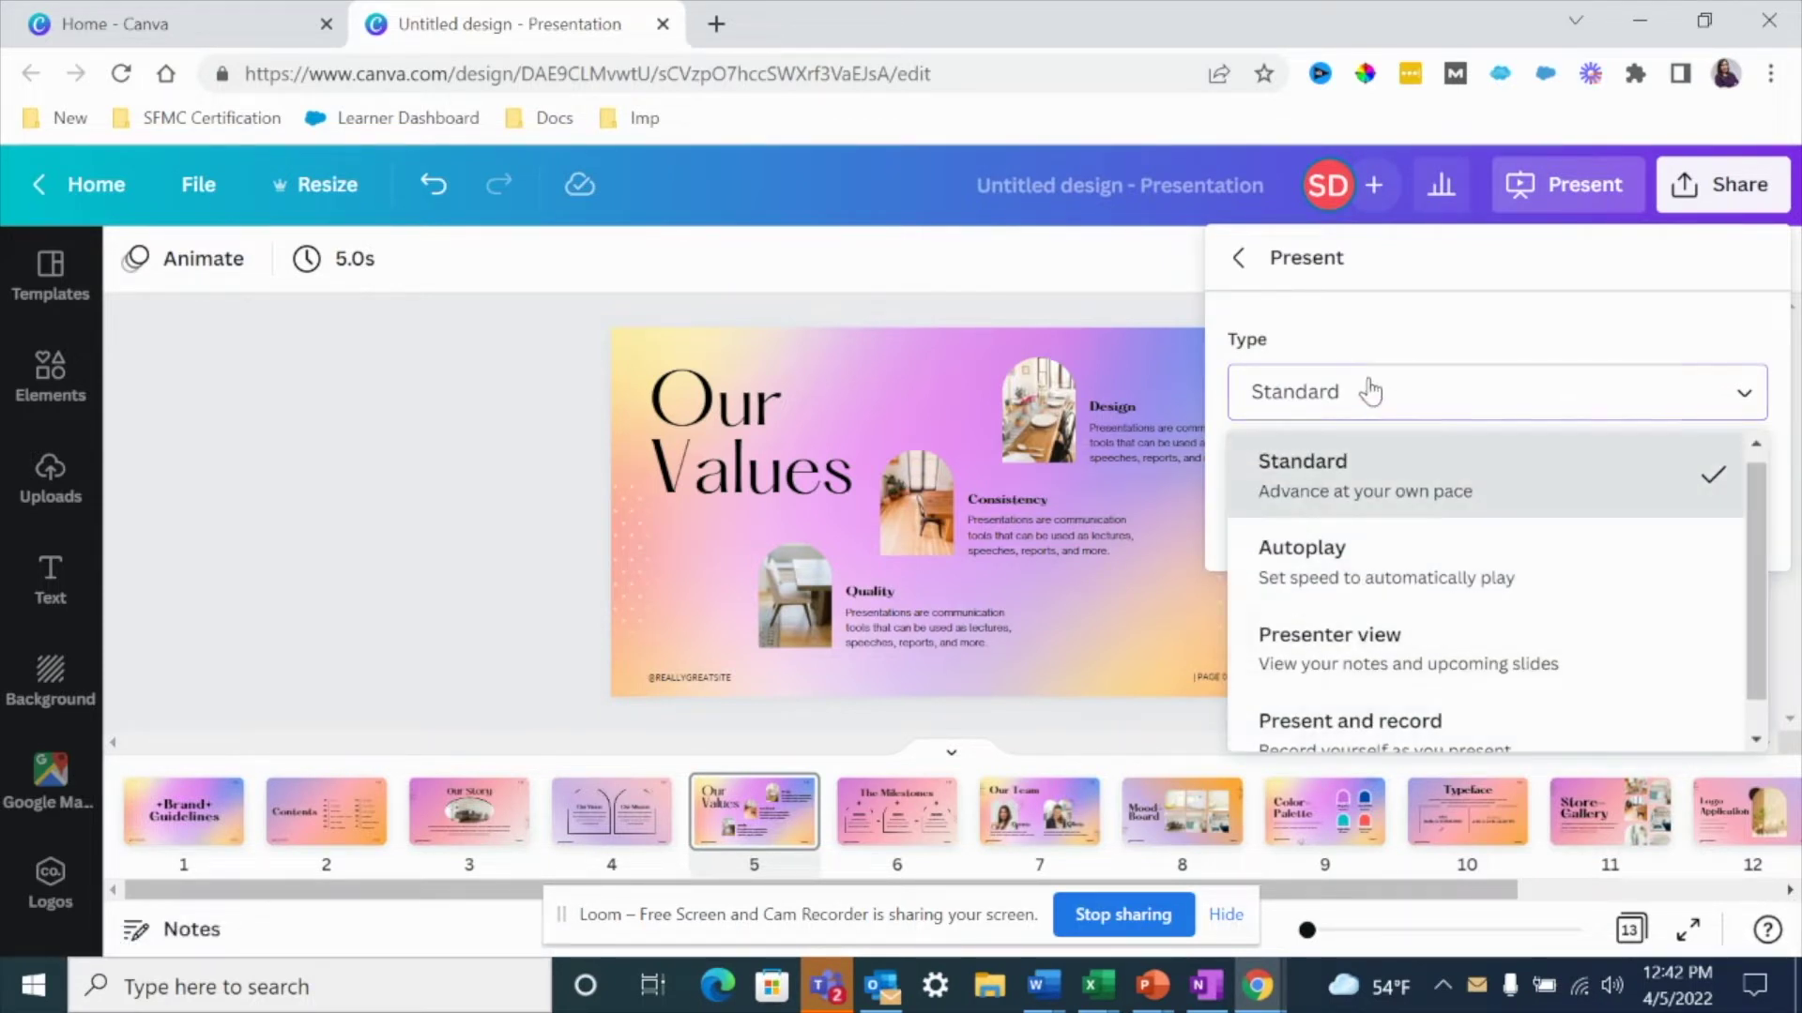
left_click(1391, 344)
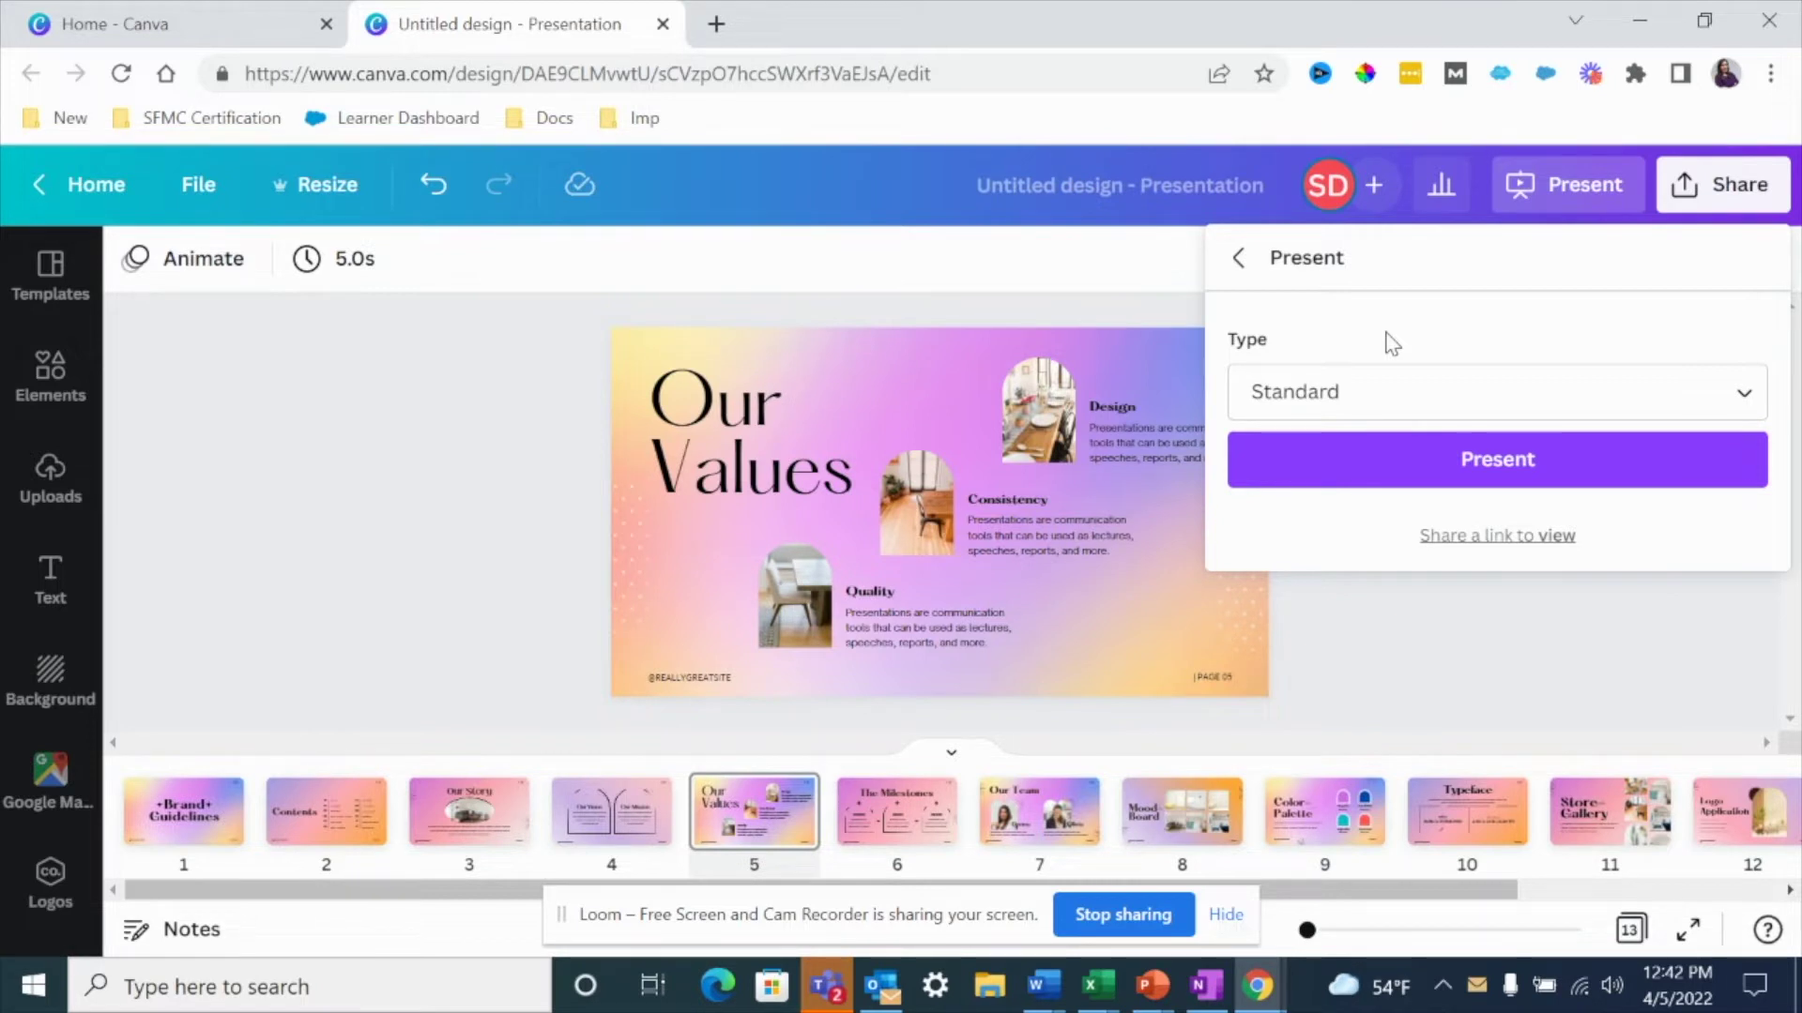
Step: Set the presentation type to Present and record and enter the recording studio
left_click(1389, 402)
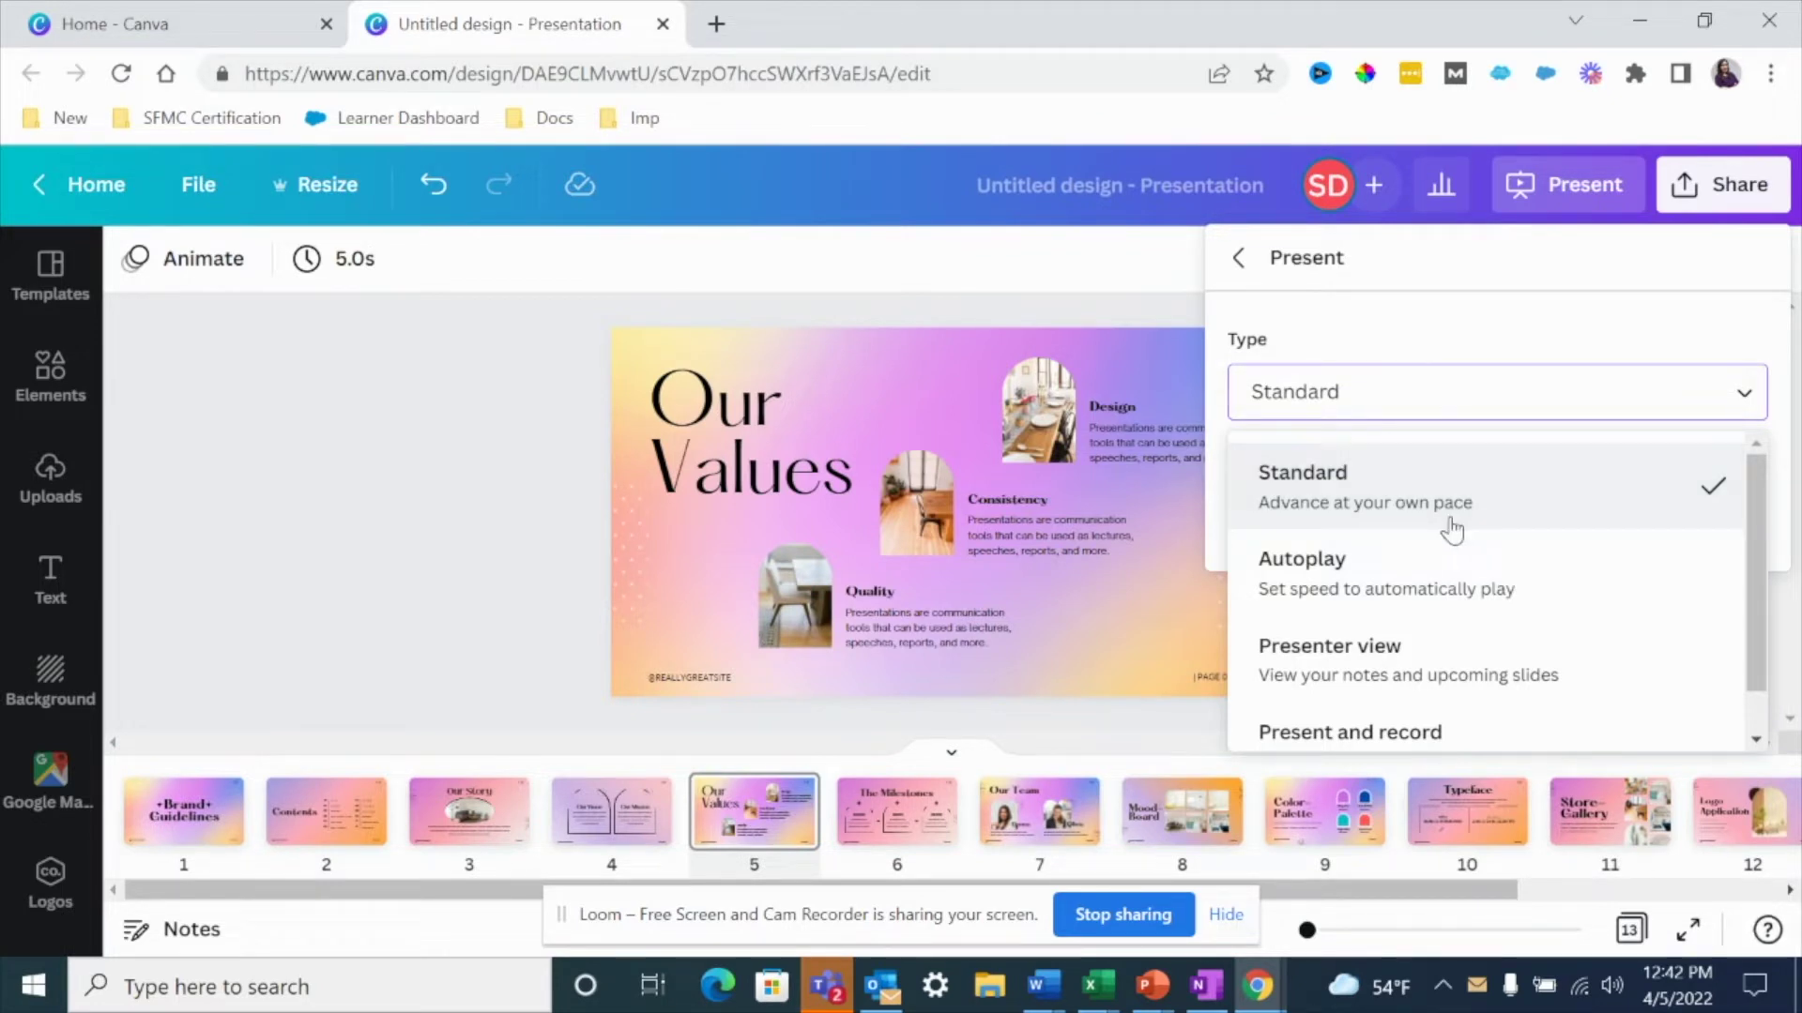
scroll(1464, 582, "down", 1)
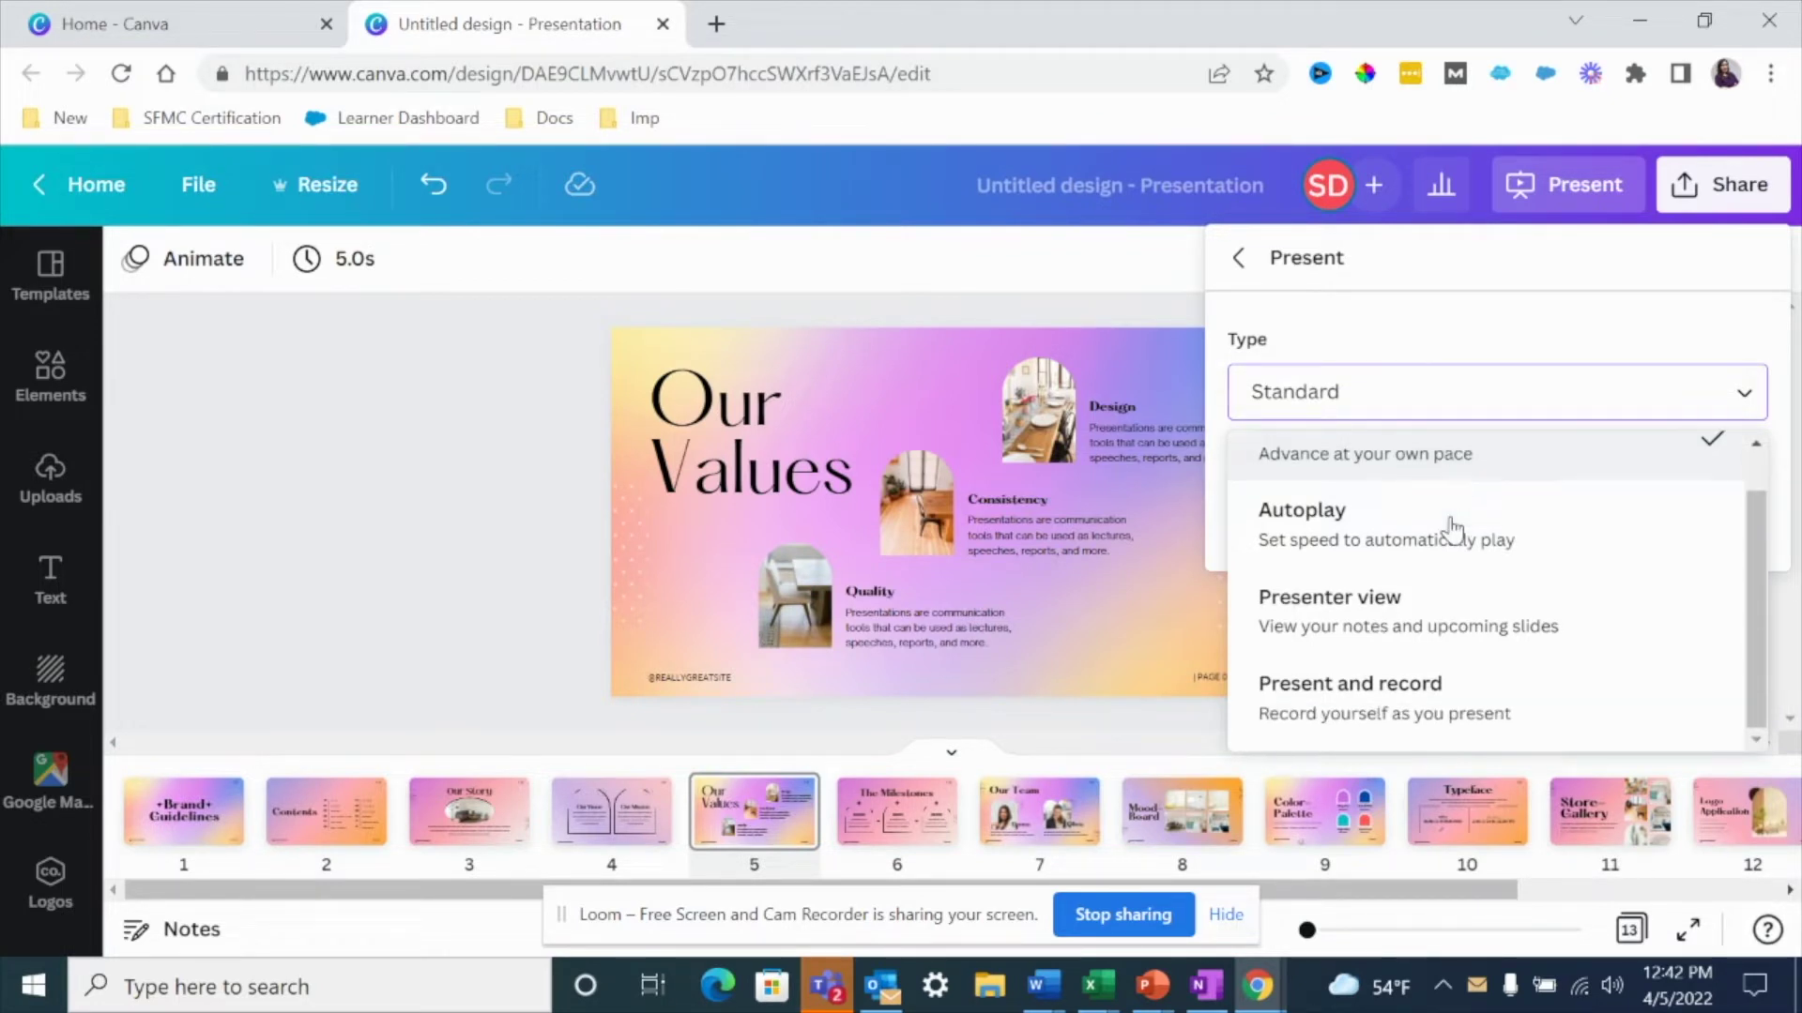
left_click(1403, 720)
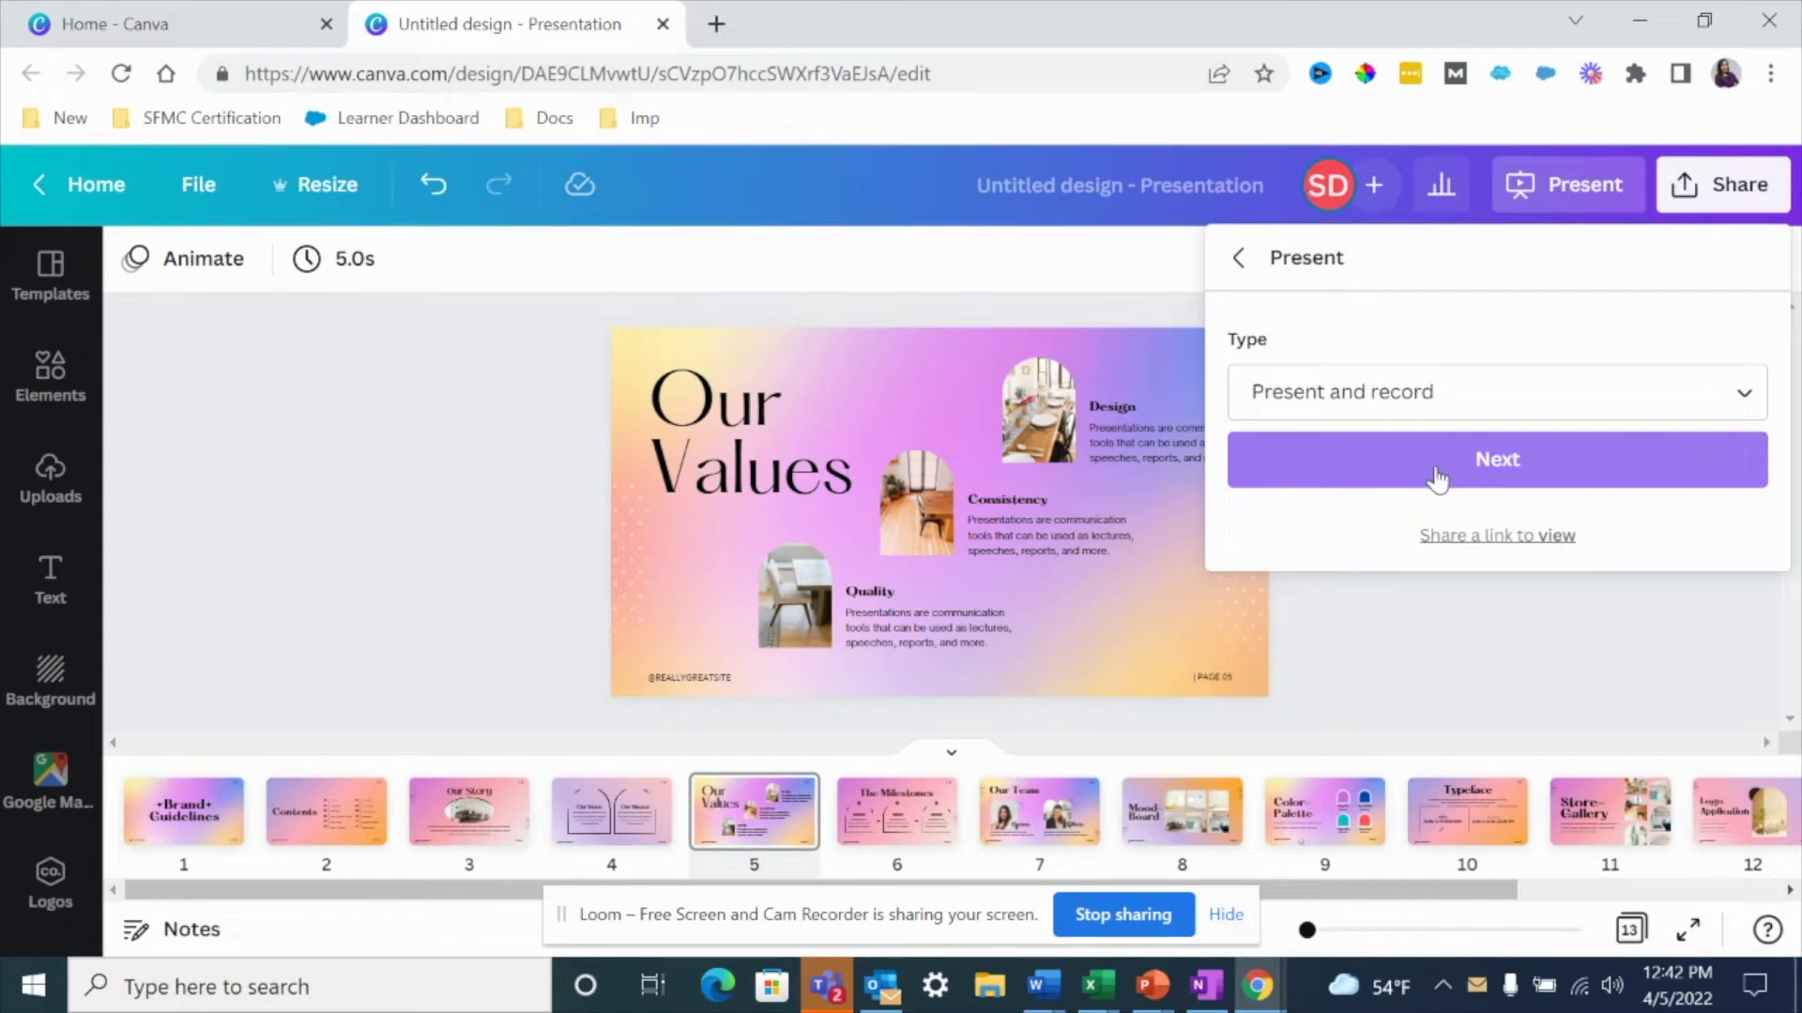
left_click(1434, 467)
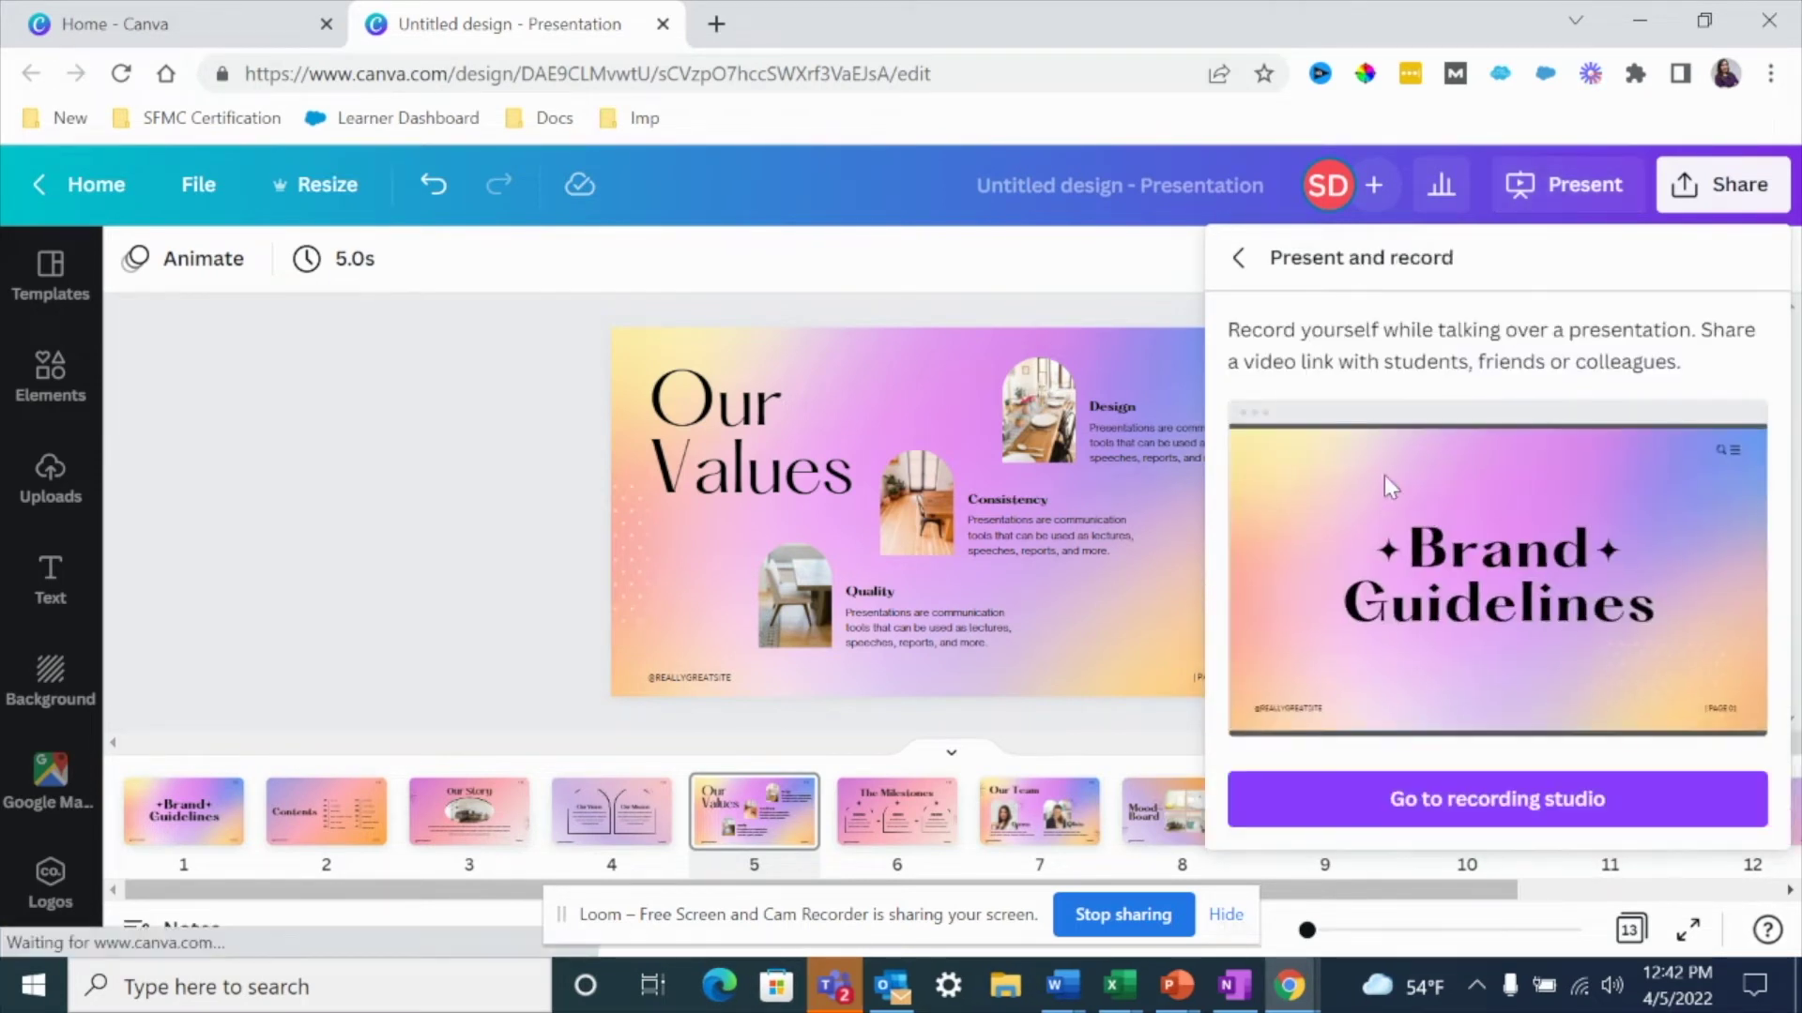
left_click(1448, 803)
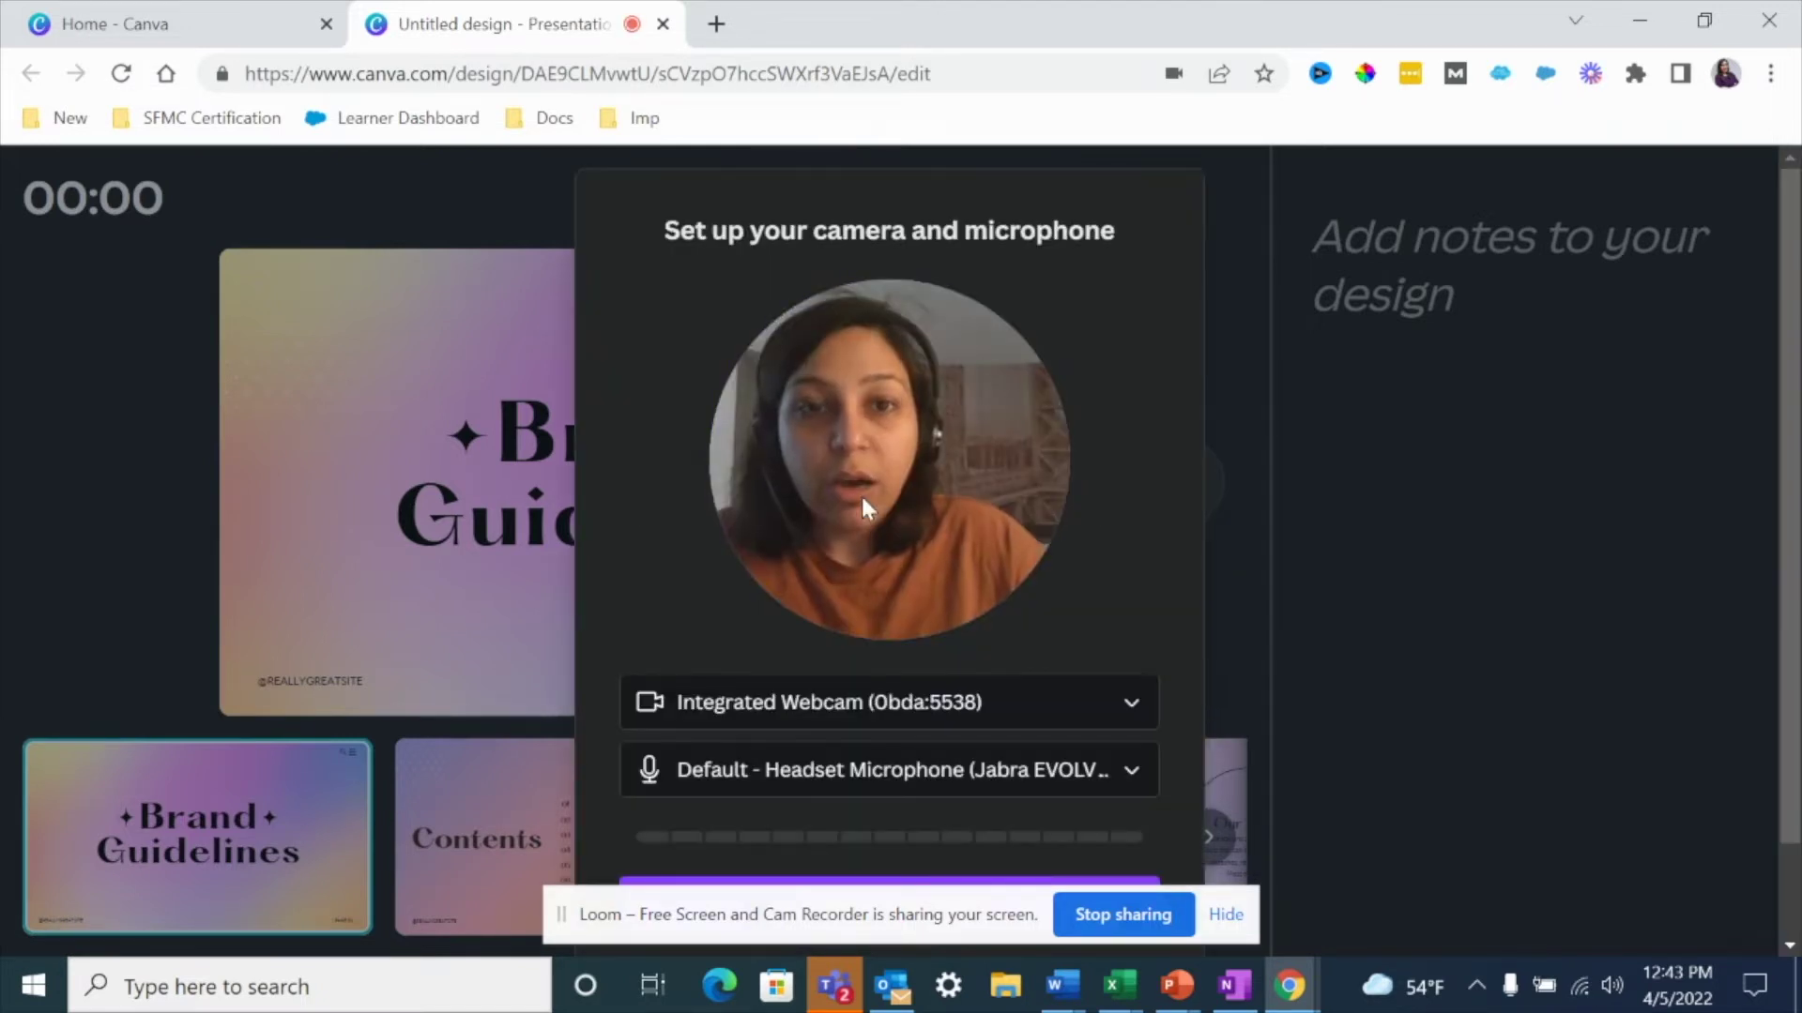
Step: Review the camera choices for the recording and set the camera to No camera
left_click(852, 708)
left_click(663, 612)
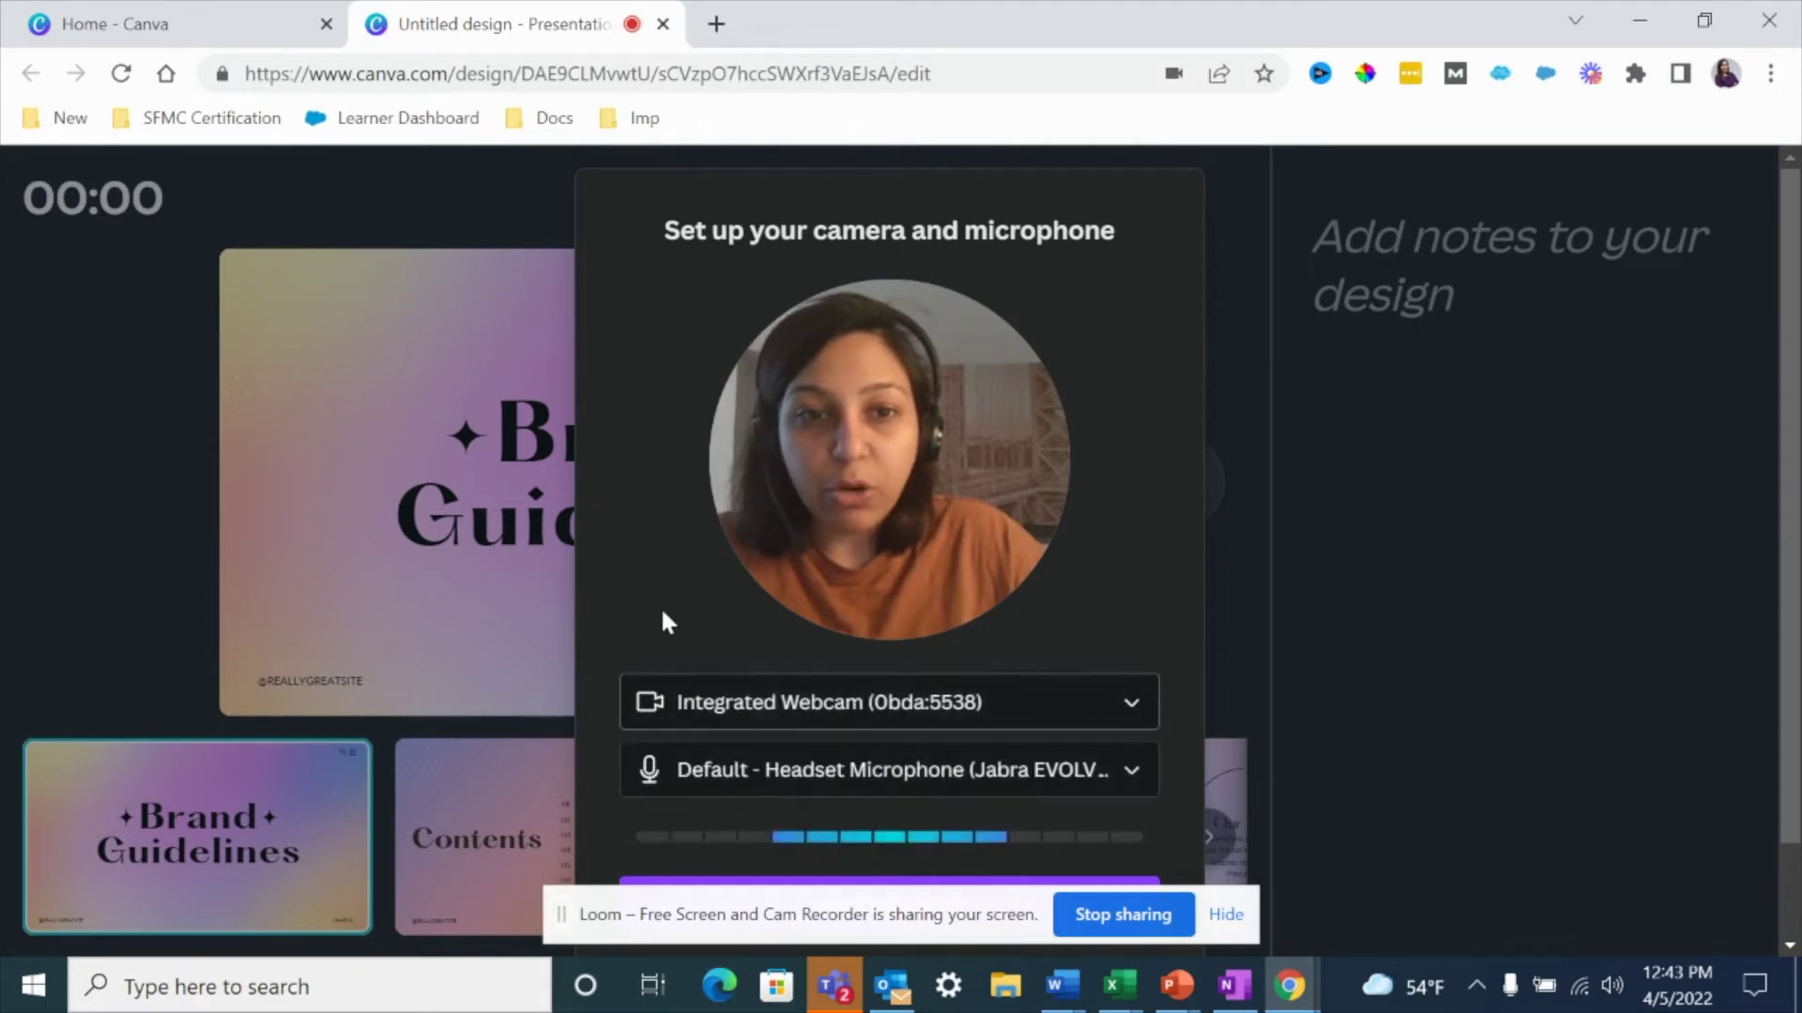
left_click(764, 700)
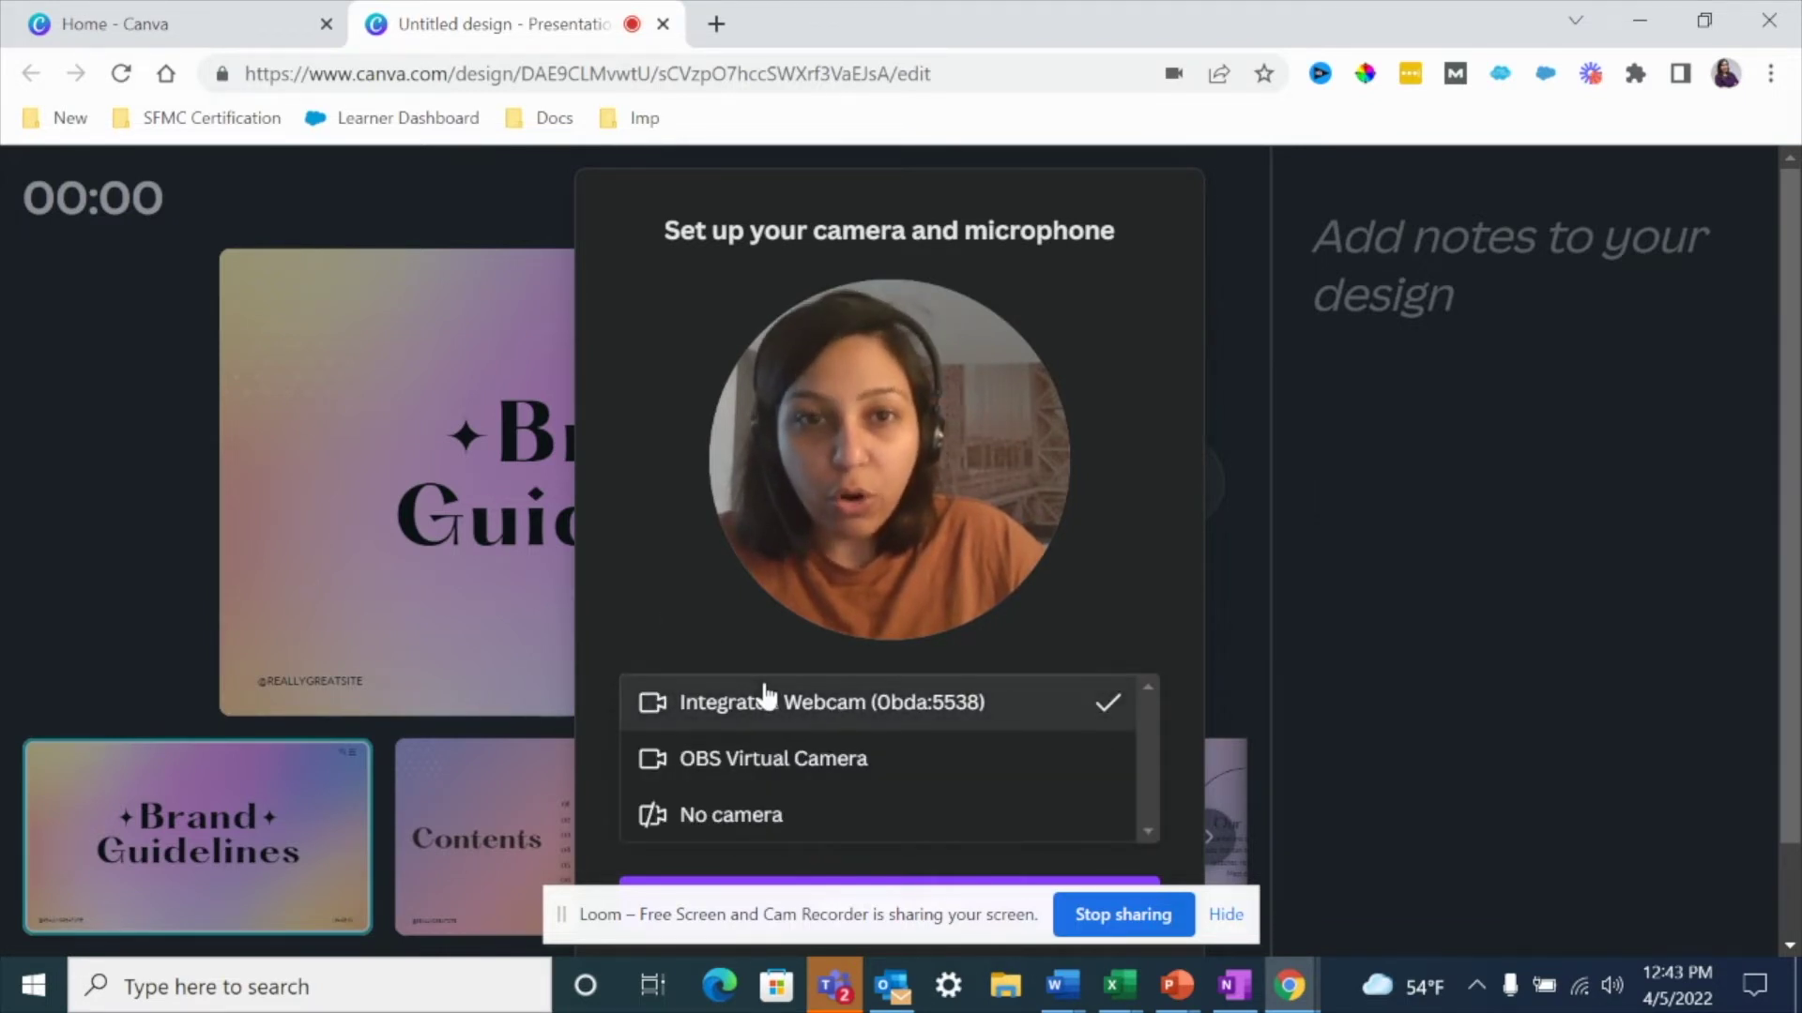
left_click(769, 816)
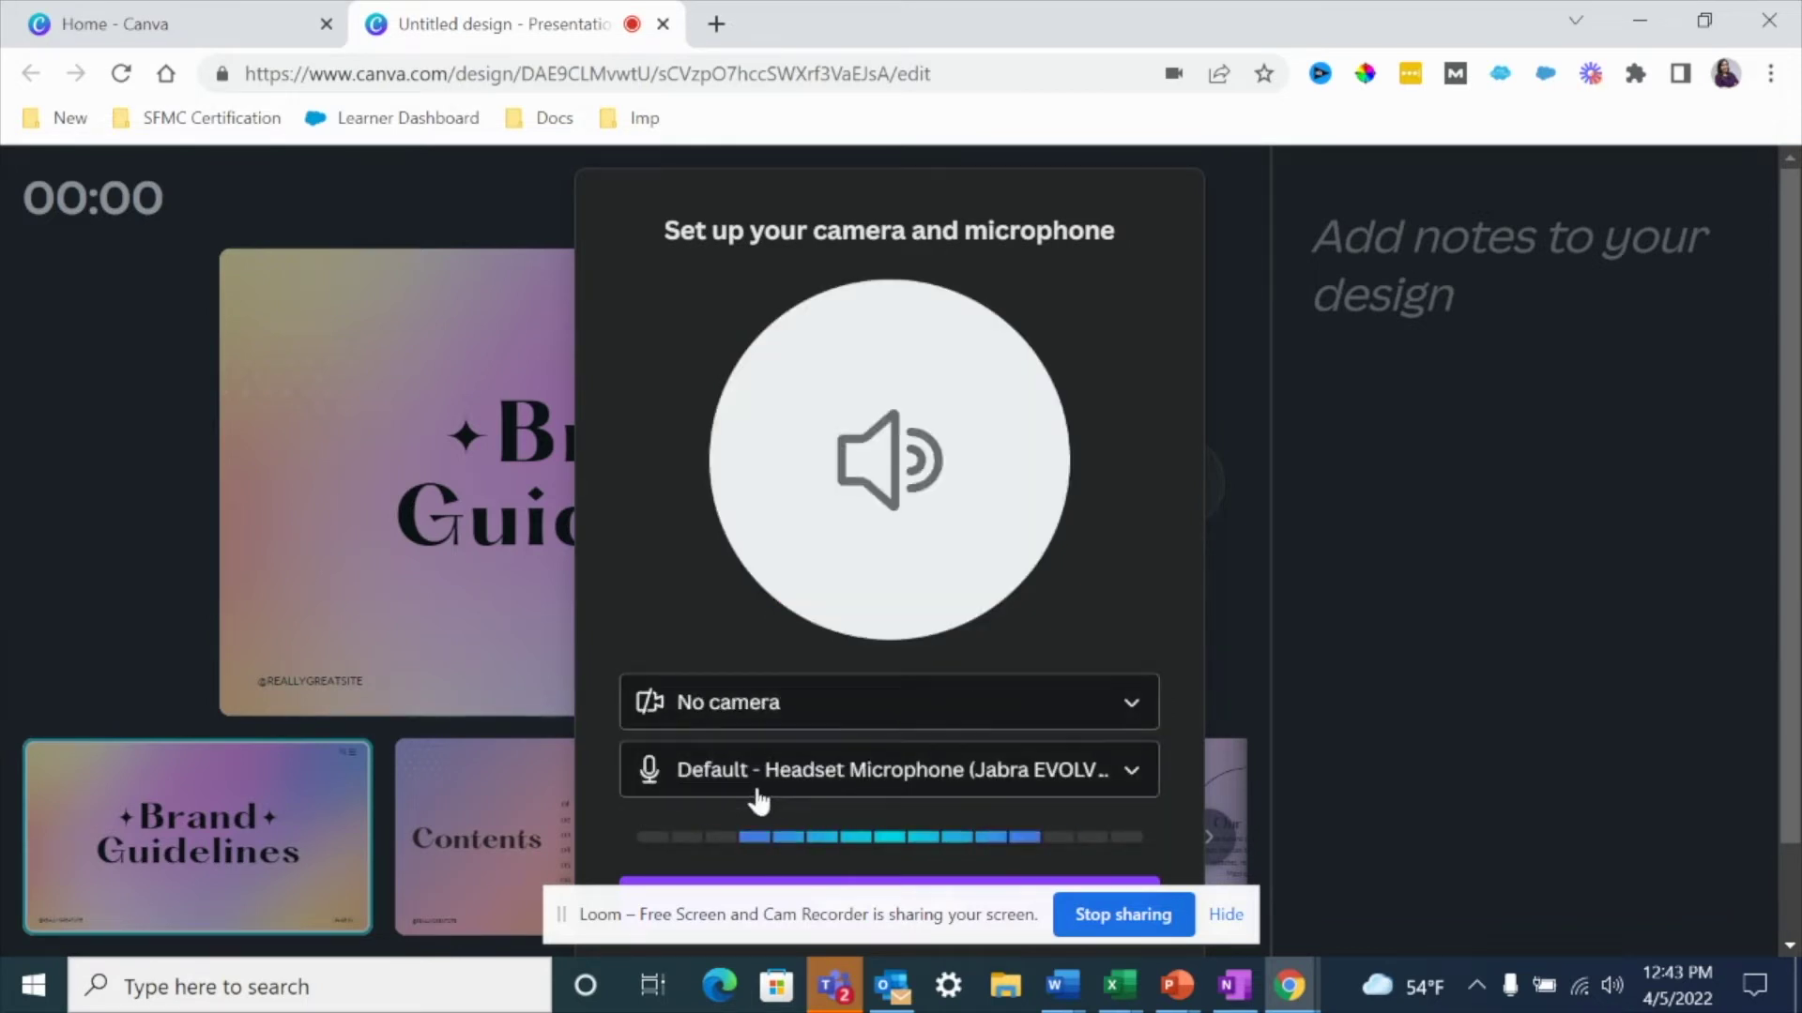
Step: Review the available microphones for the recording, keeping the default headset microphone
scroll(640, 589, "down", 2)
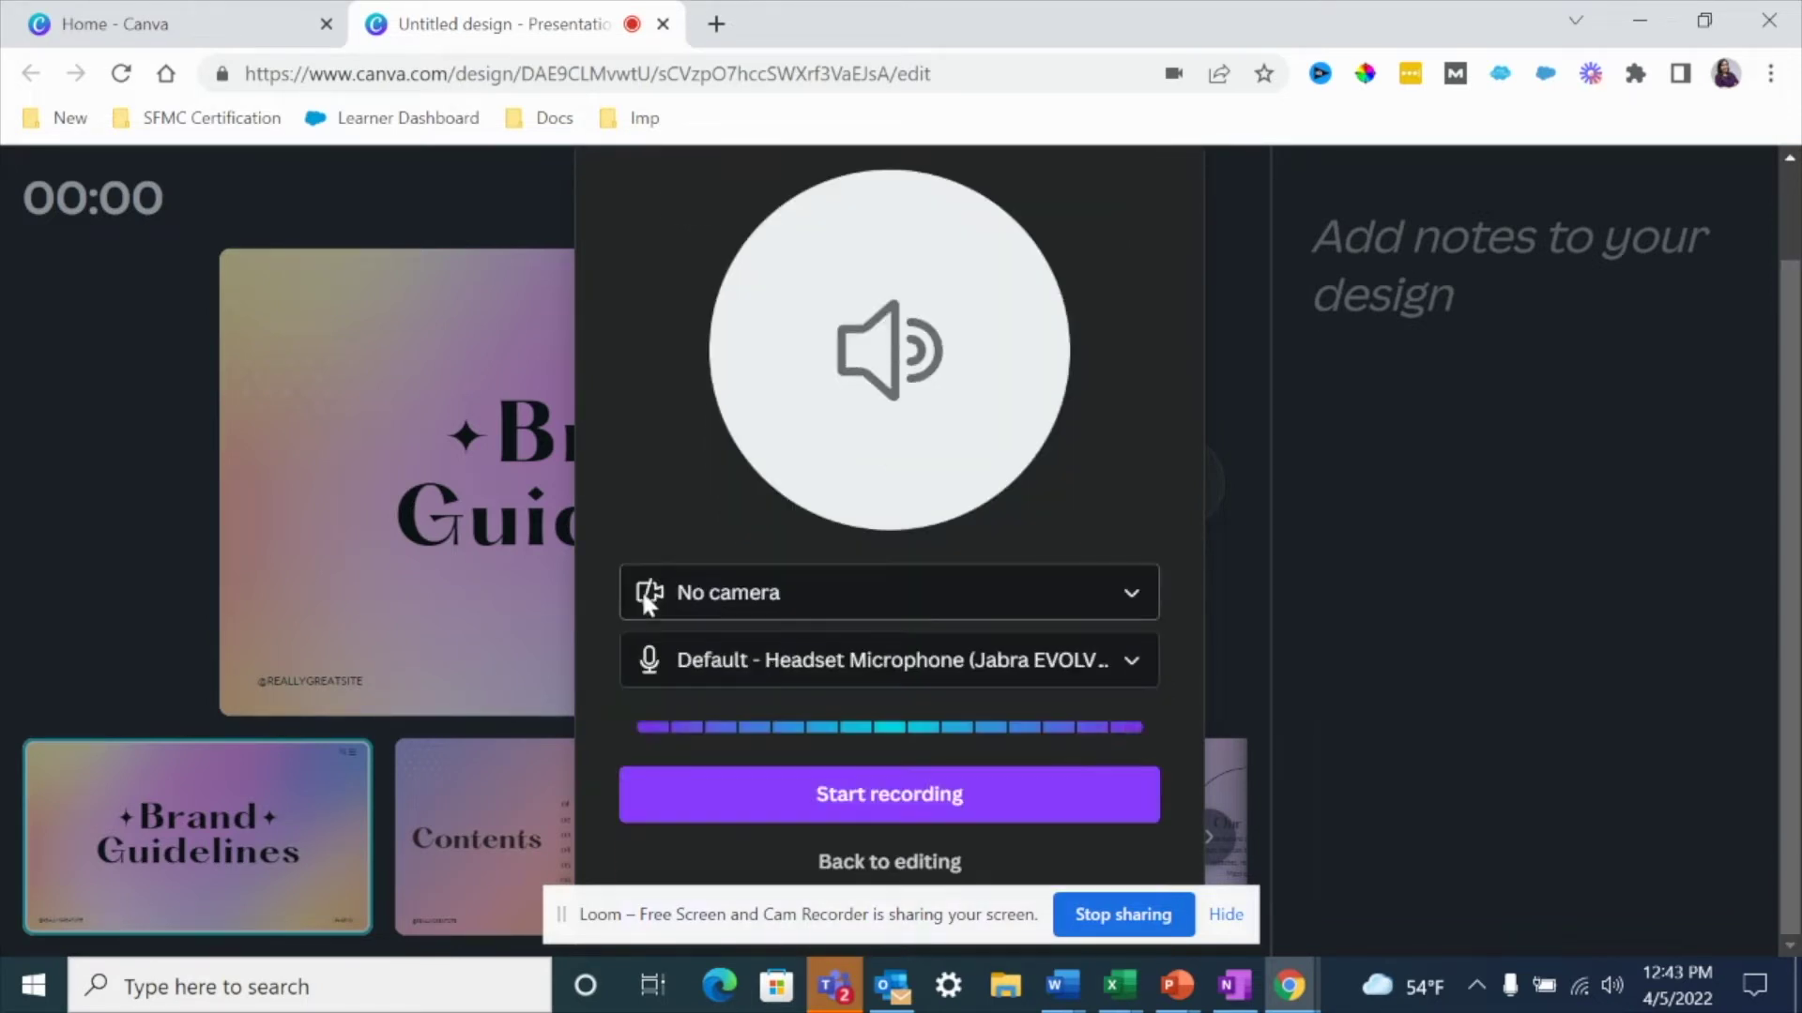
left_click(728, 664)
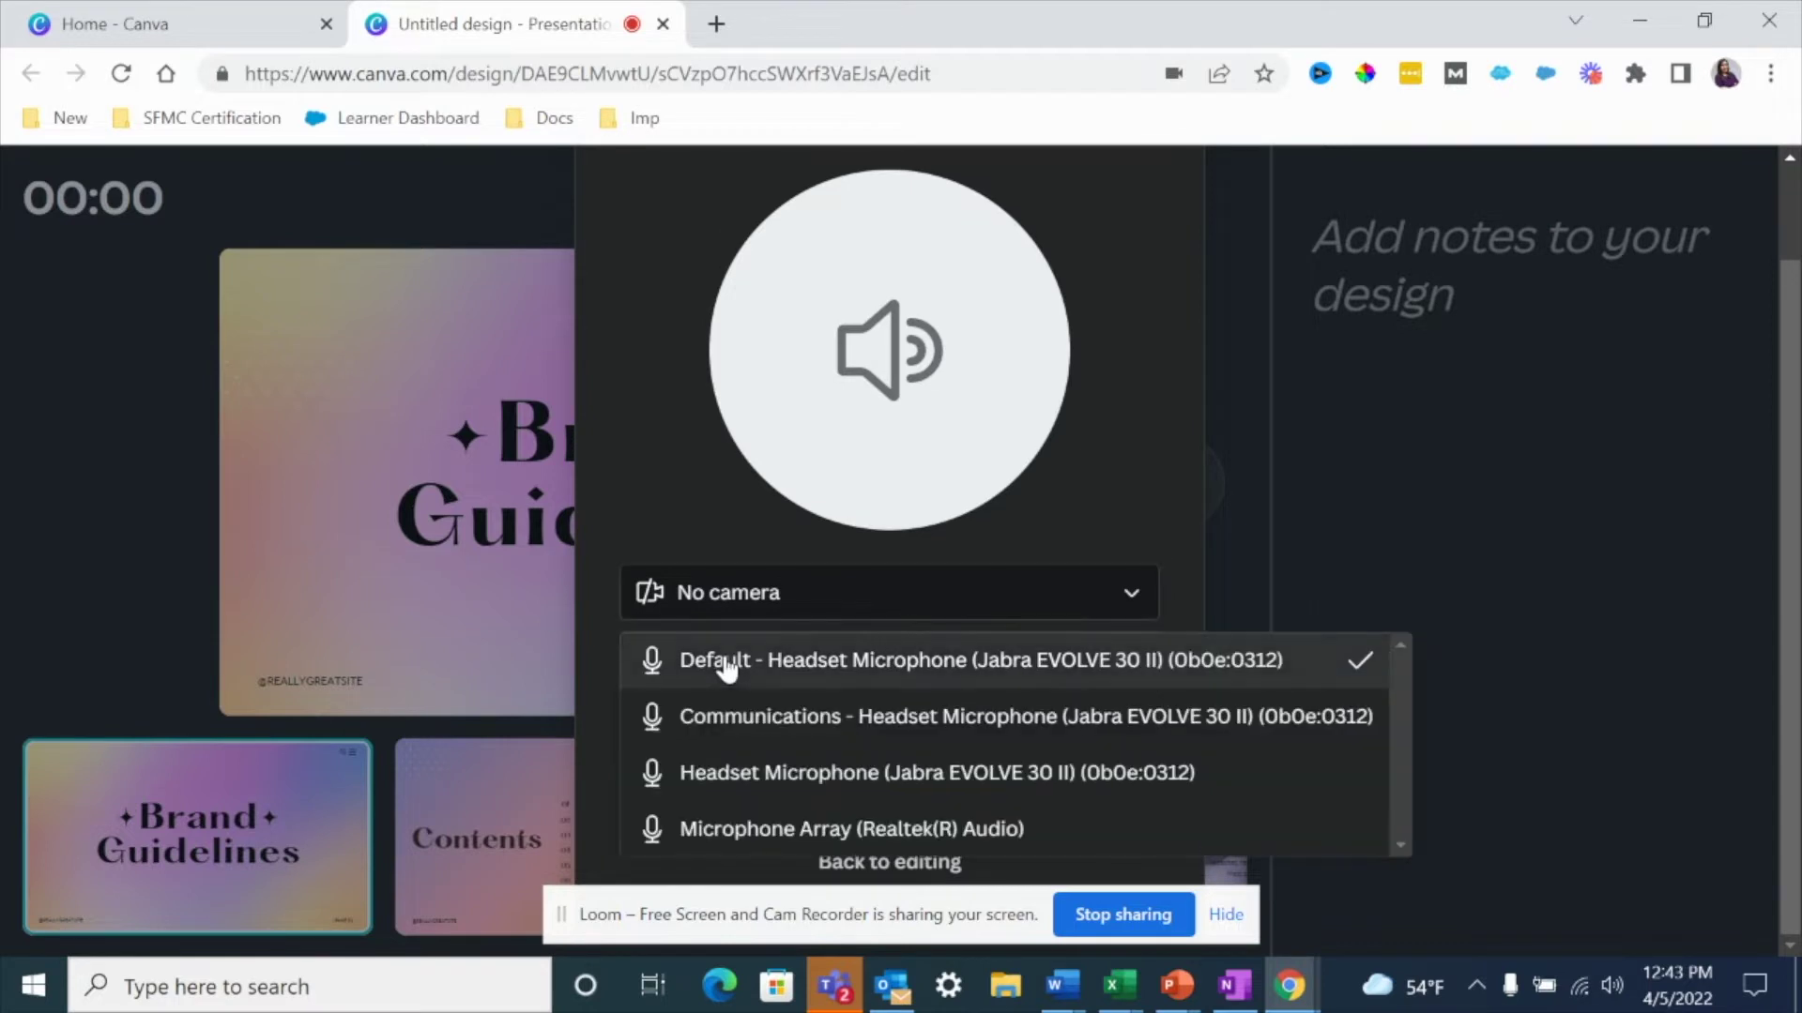
left_click(635, 465)
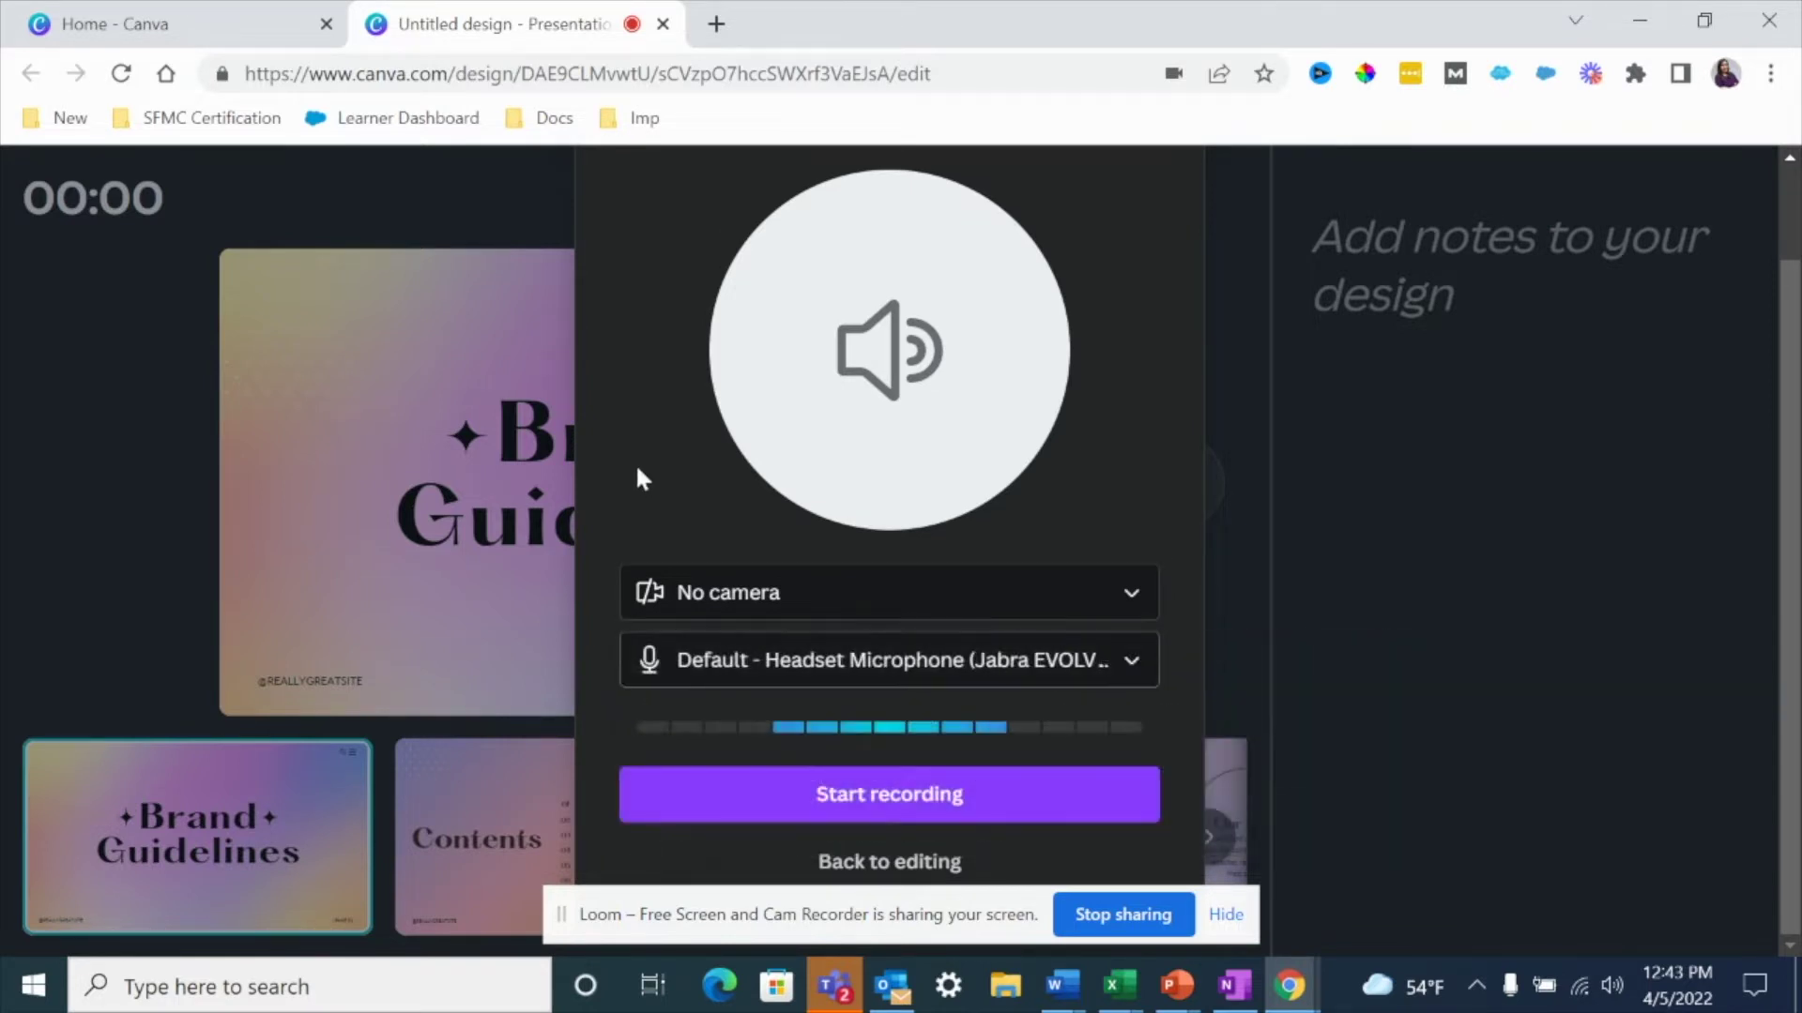
Step: Start the recording and present the Our Story, Our Vision and Our Mission, and The Milestones slides
left_click(818, 820)
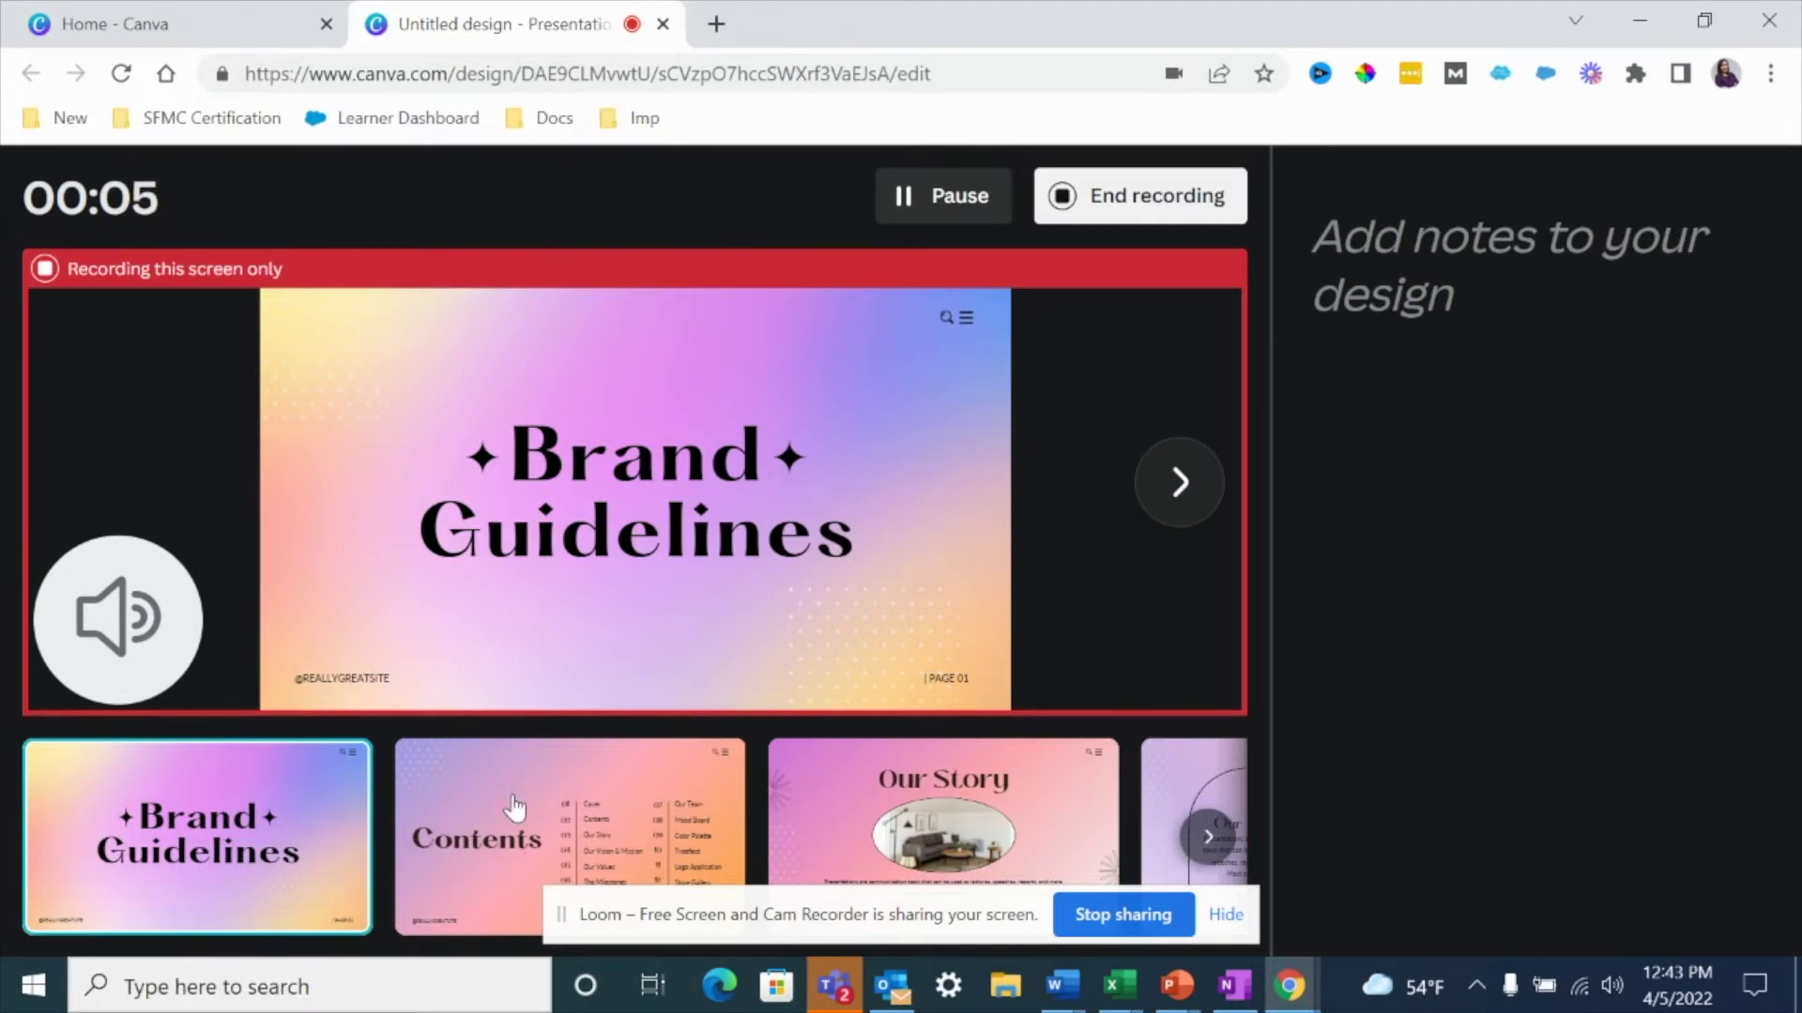
left_click(850, 811)
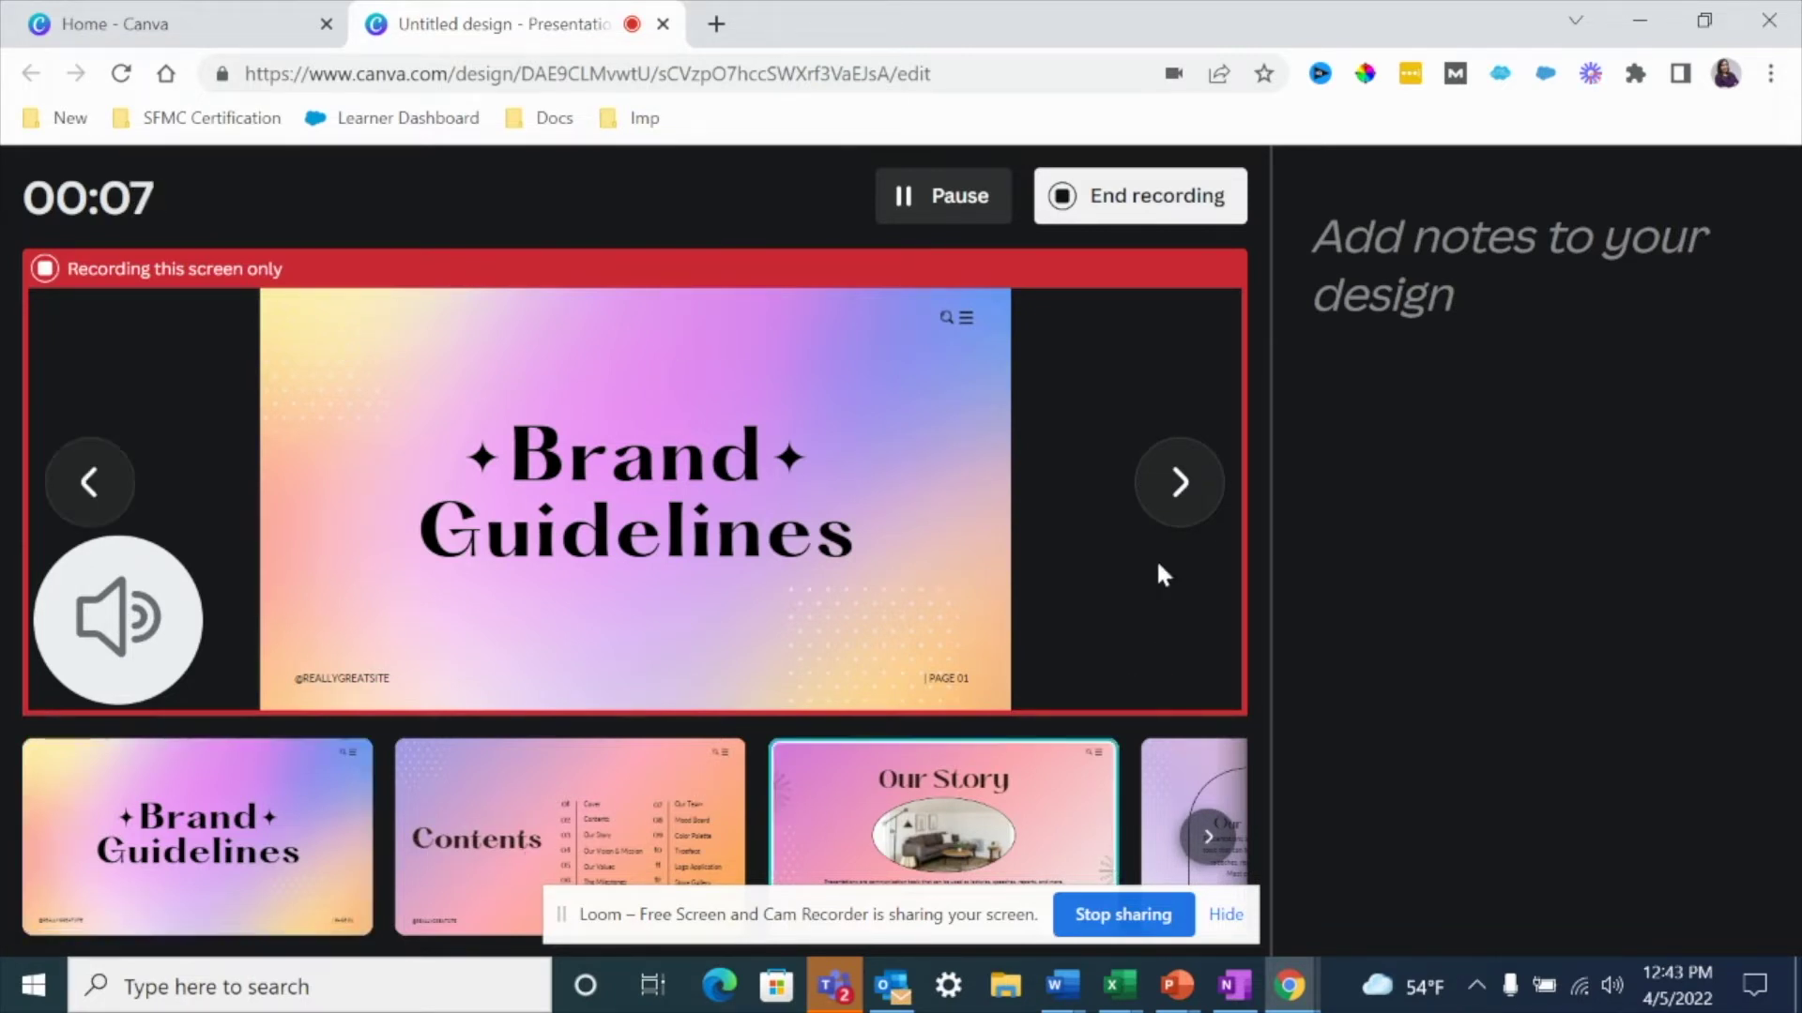
left_click(1178, 511)
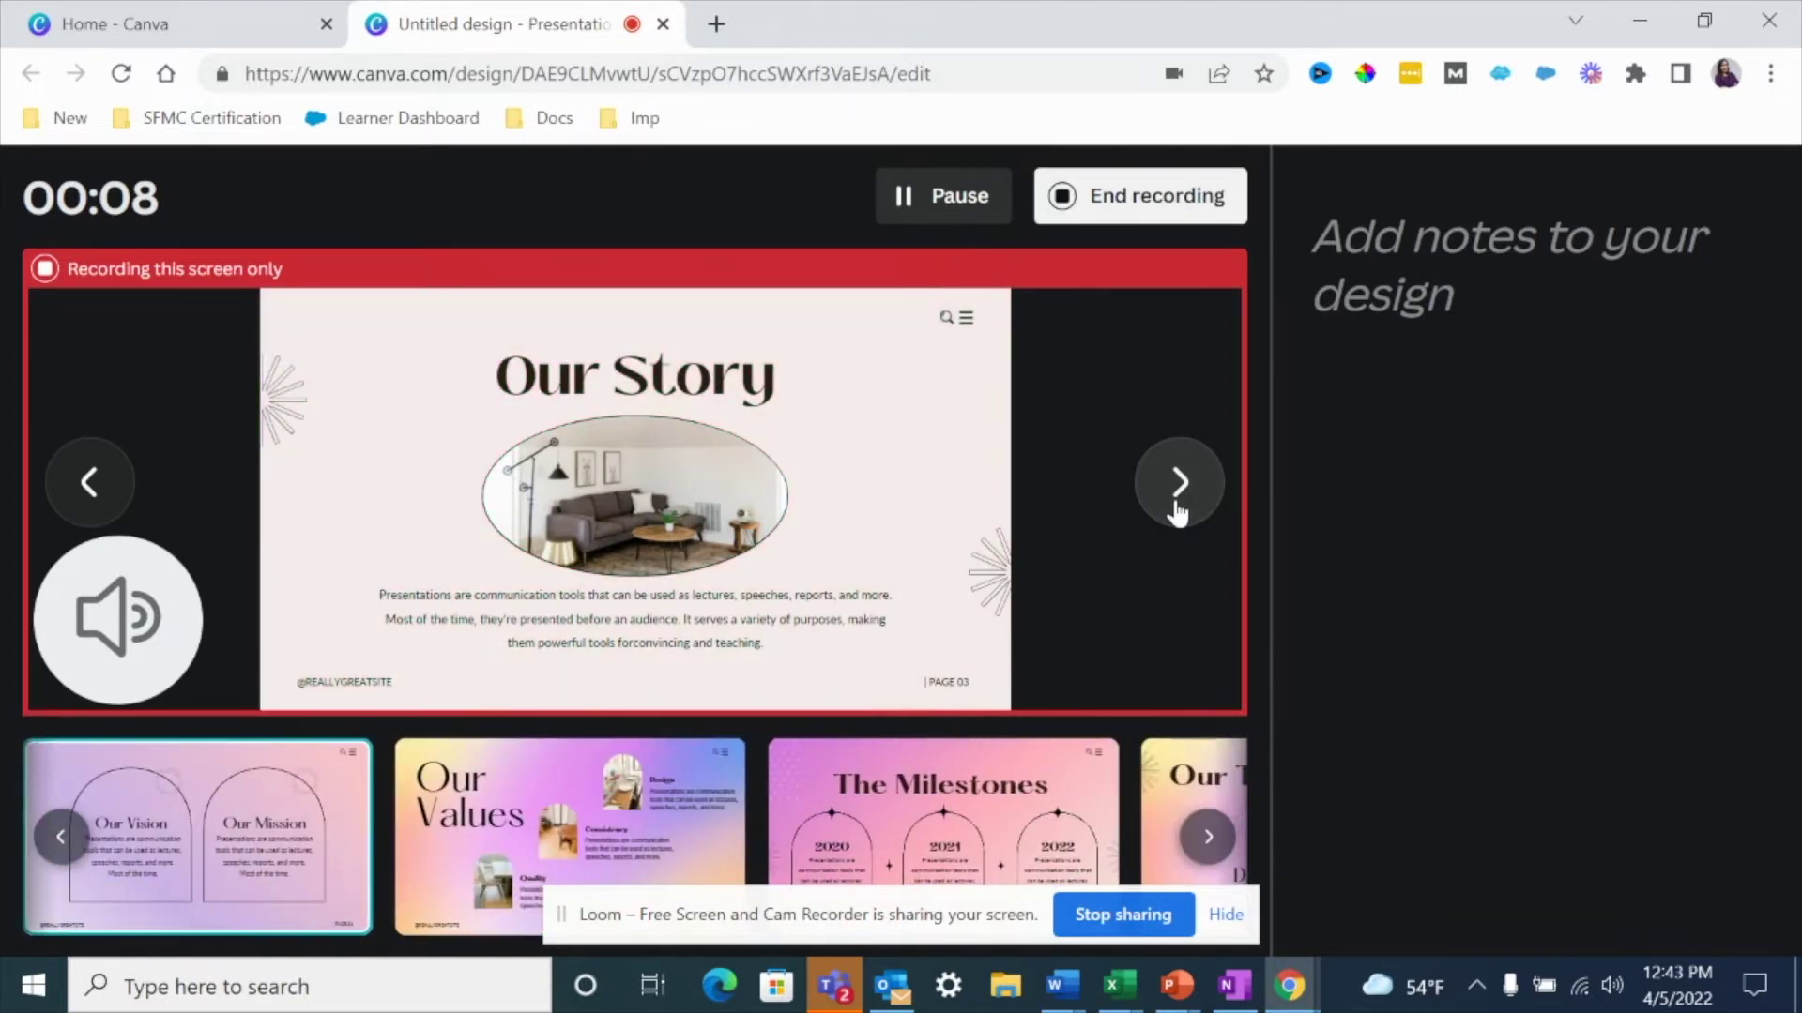
left_click(1004, 799)
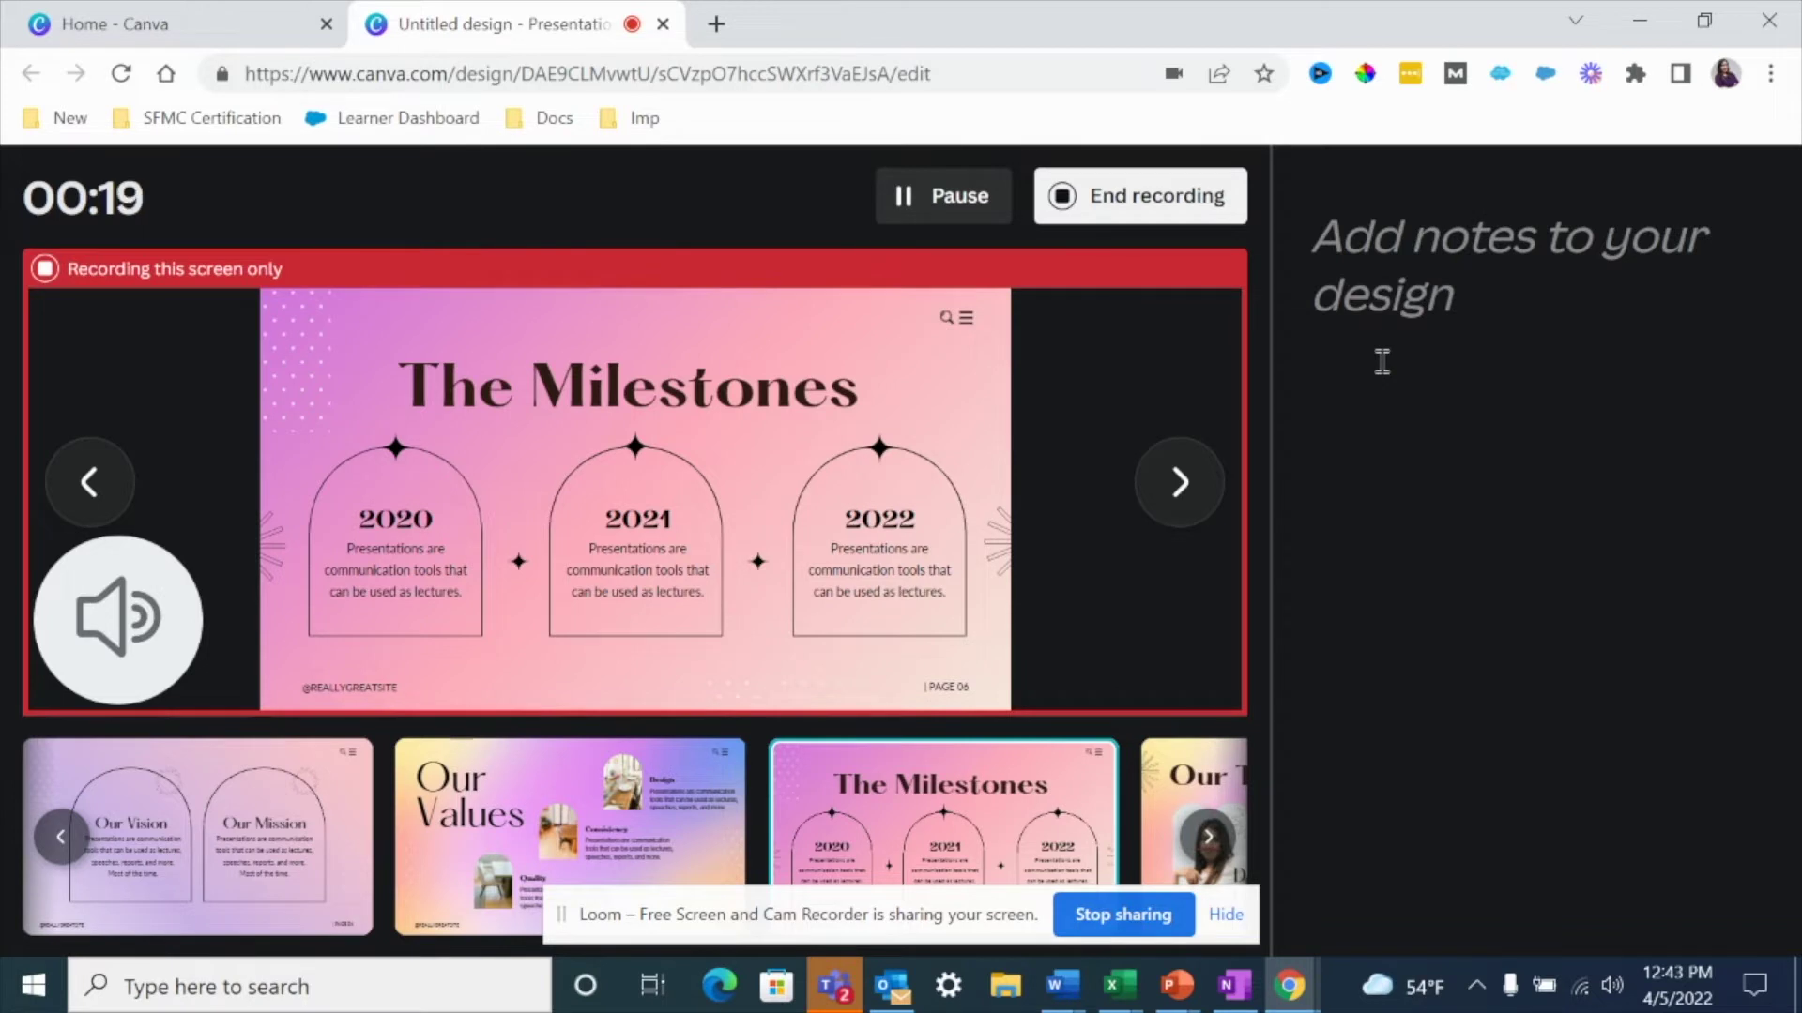
Step: Activate the notes area for The Milestones slide, pause and resume the recording, and end it
left_click(1401, 265)
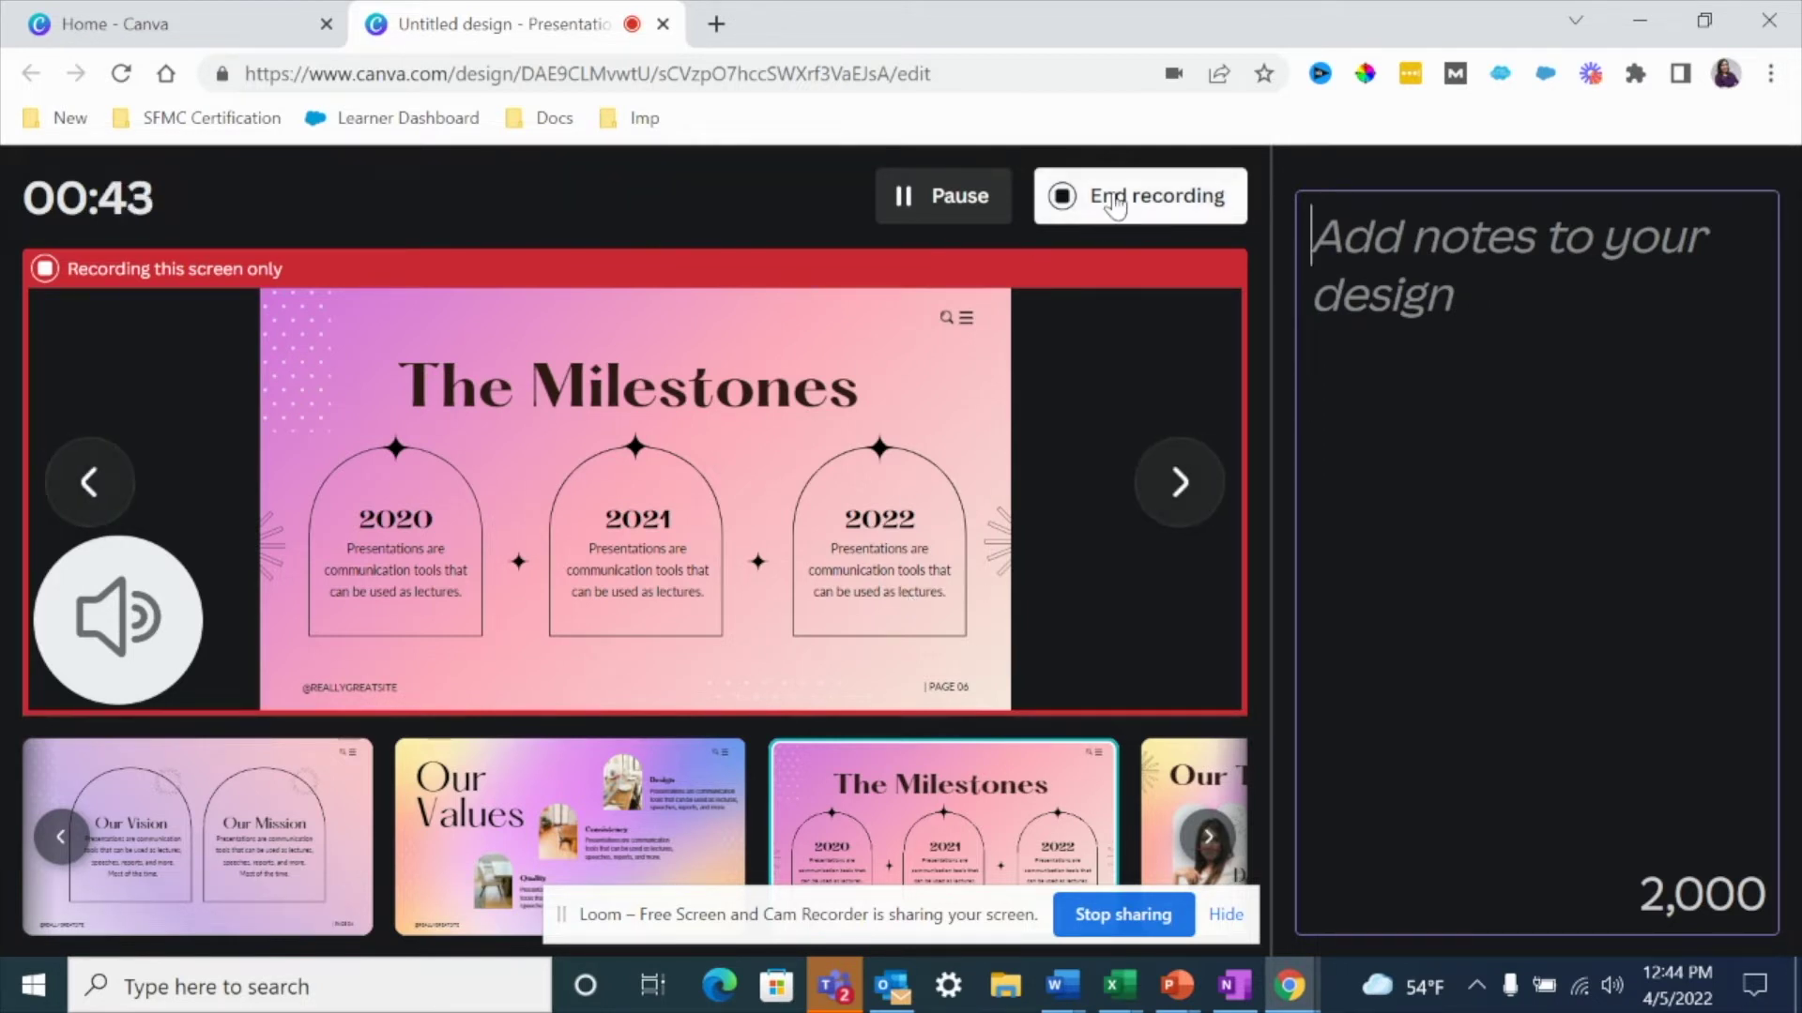
left_click(907, 197)
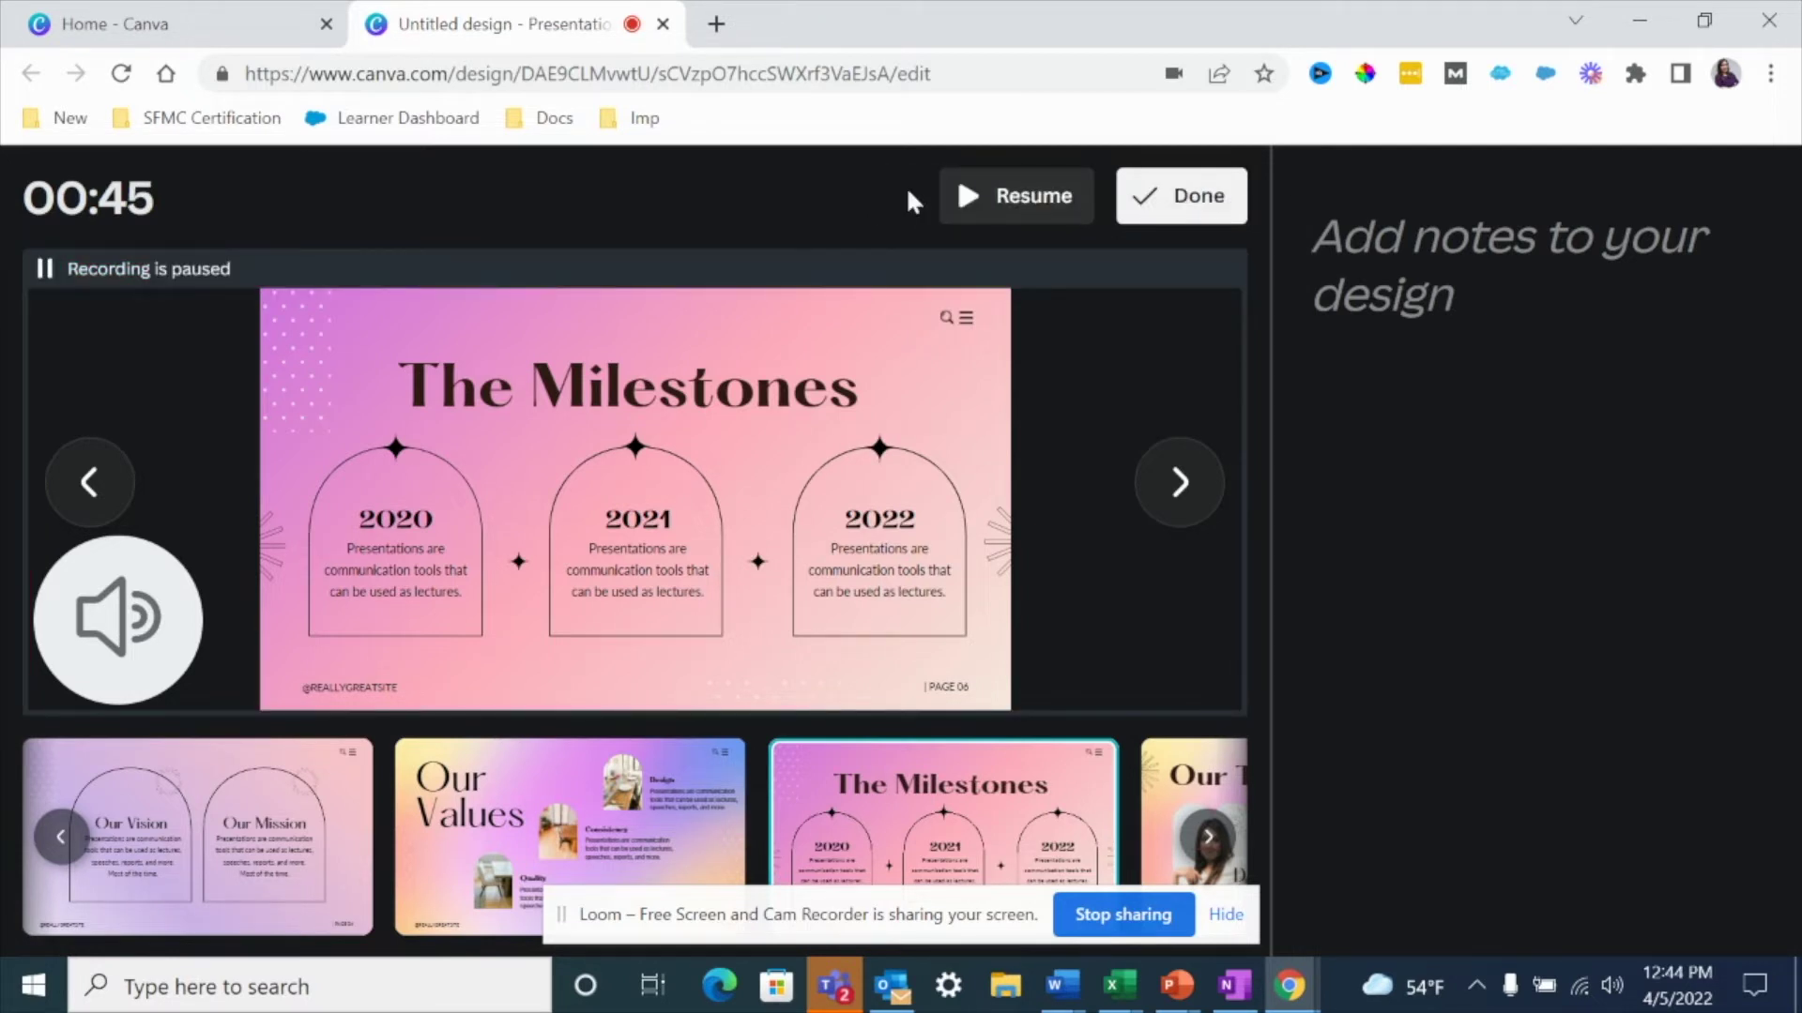
left_click(990, 198)
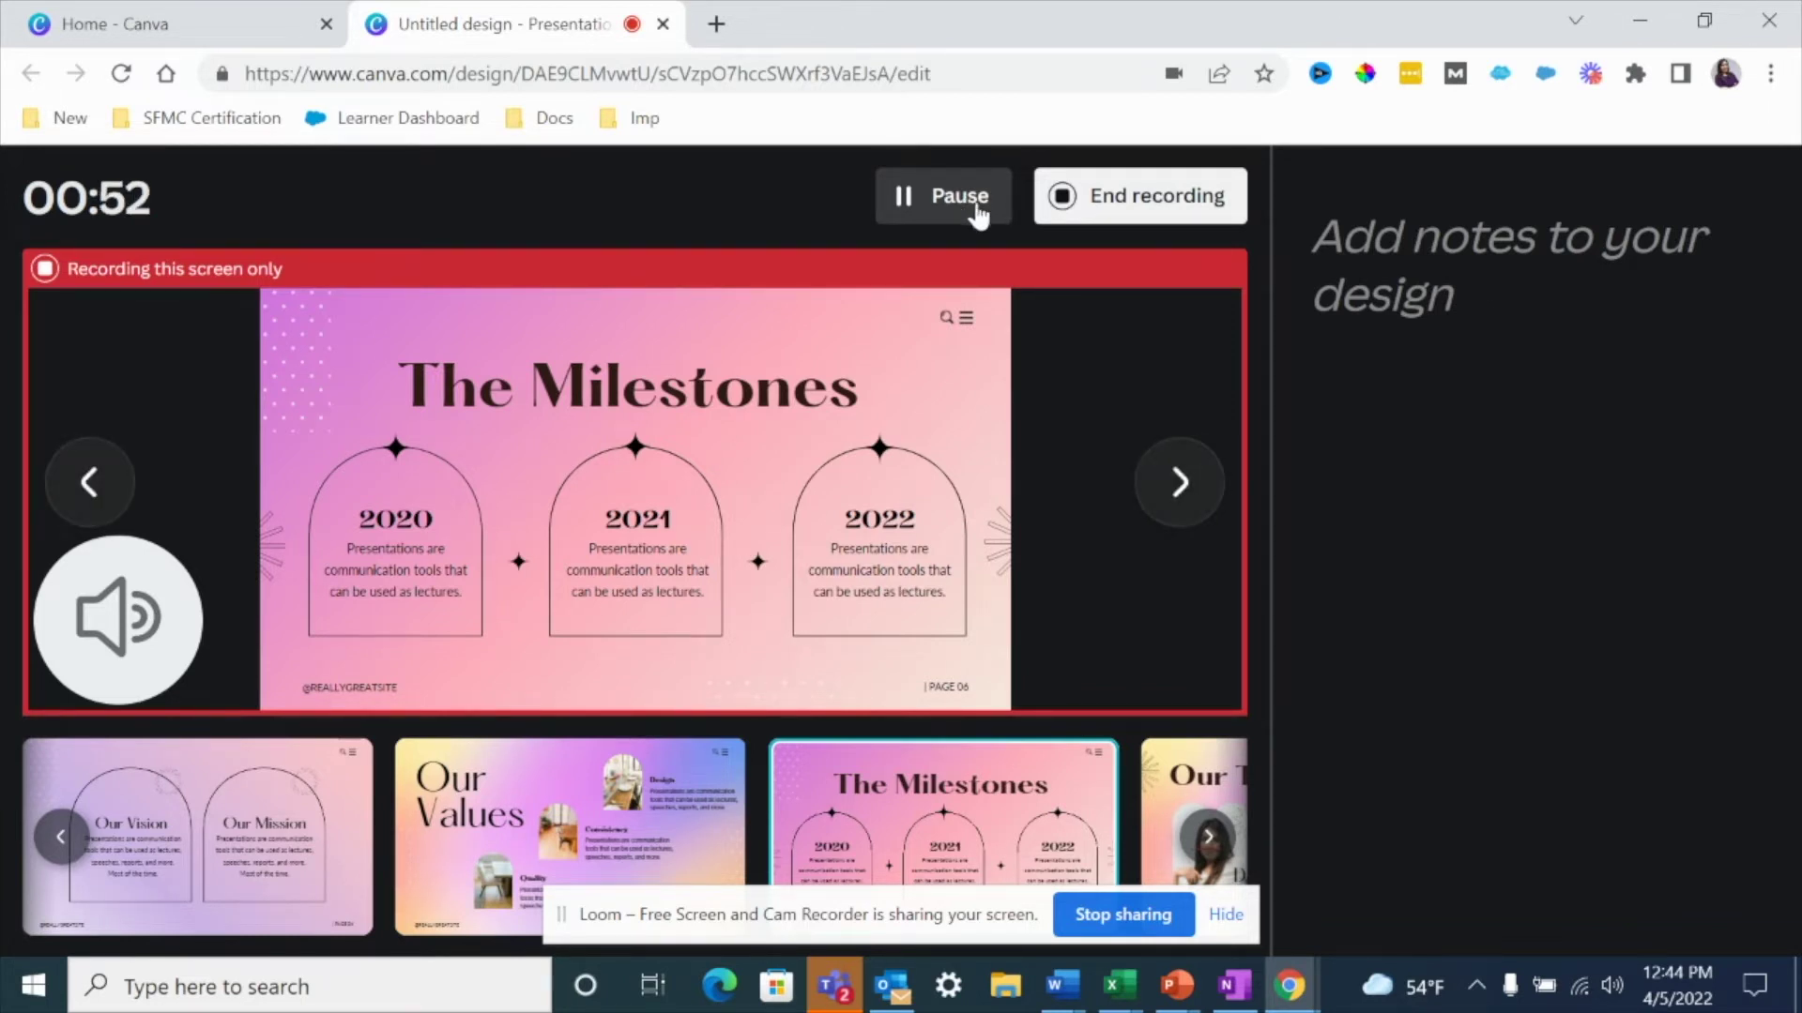
left_click(1096, 205)
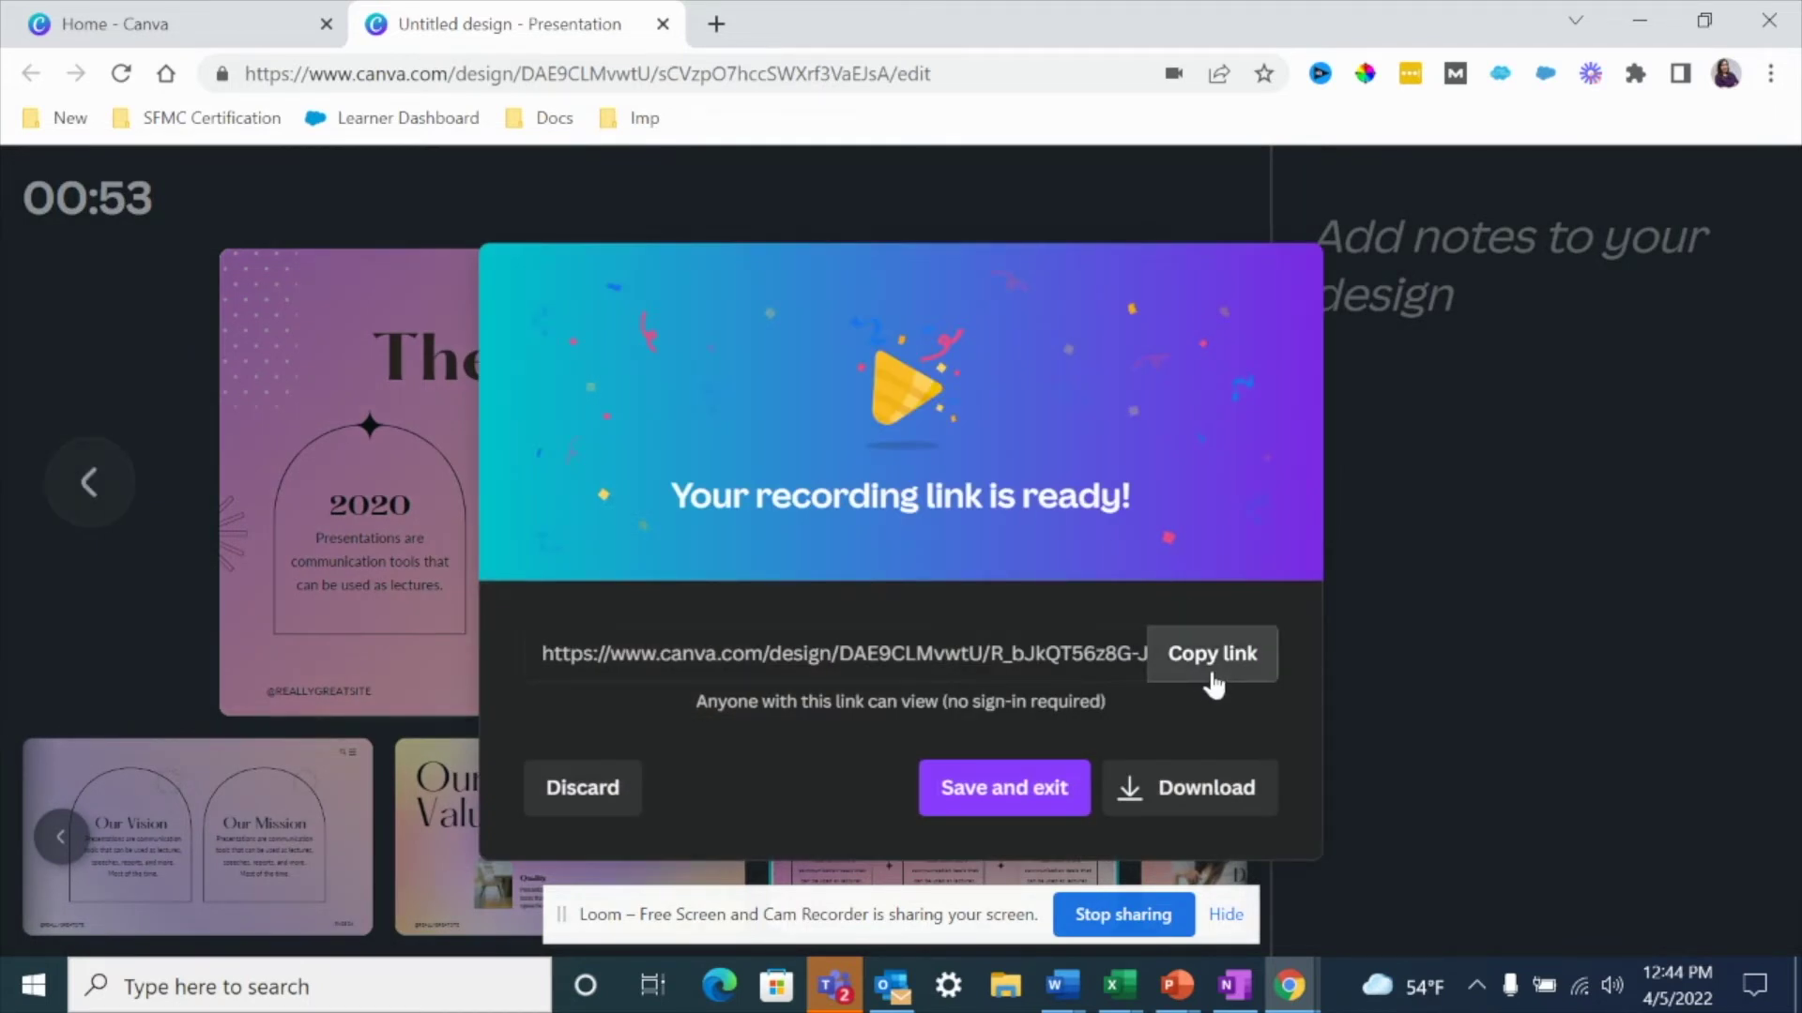
Step: Copy the recording link and open the recording in a new browser tab
left_click(1213, 662)
left_click(717, 36)
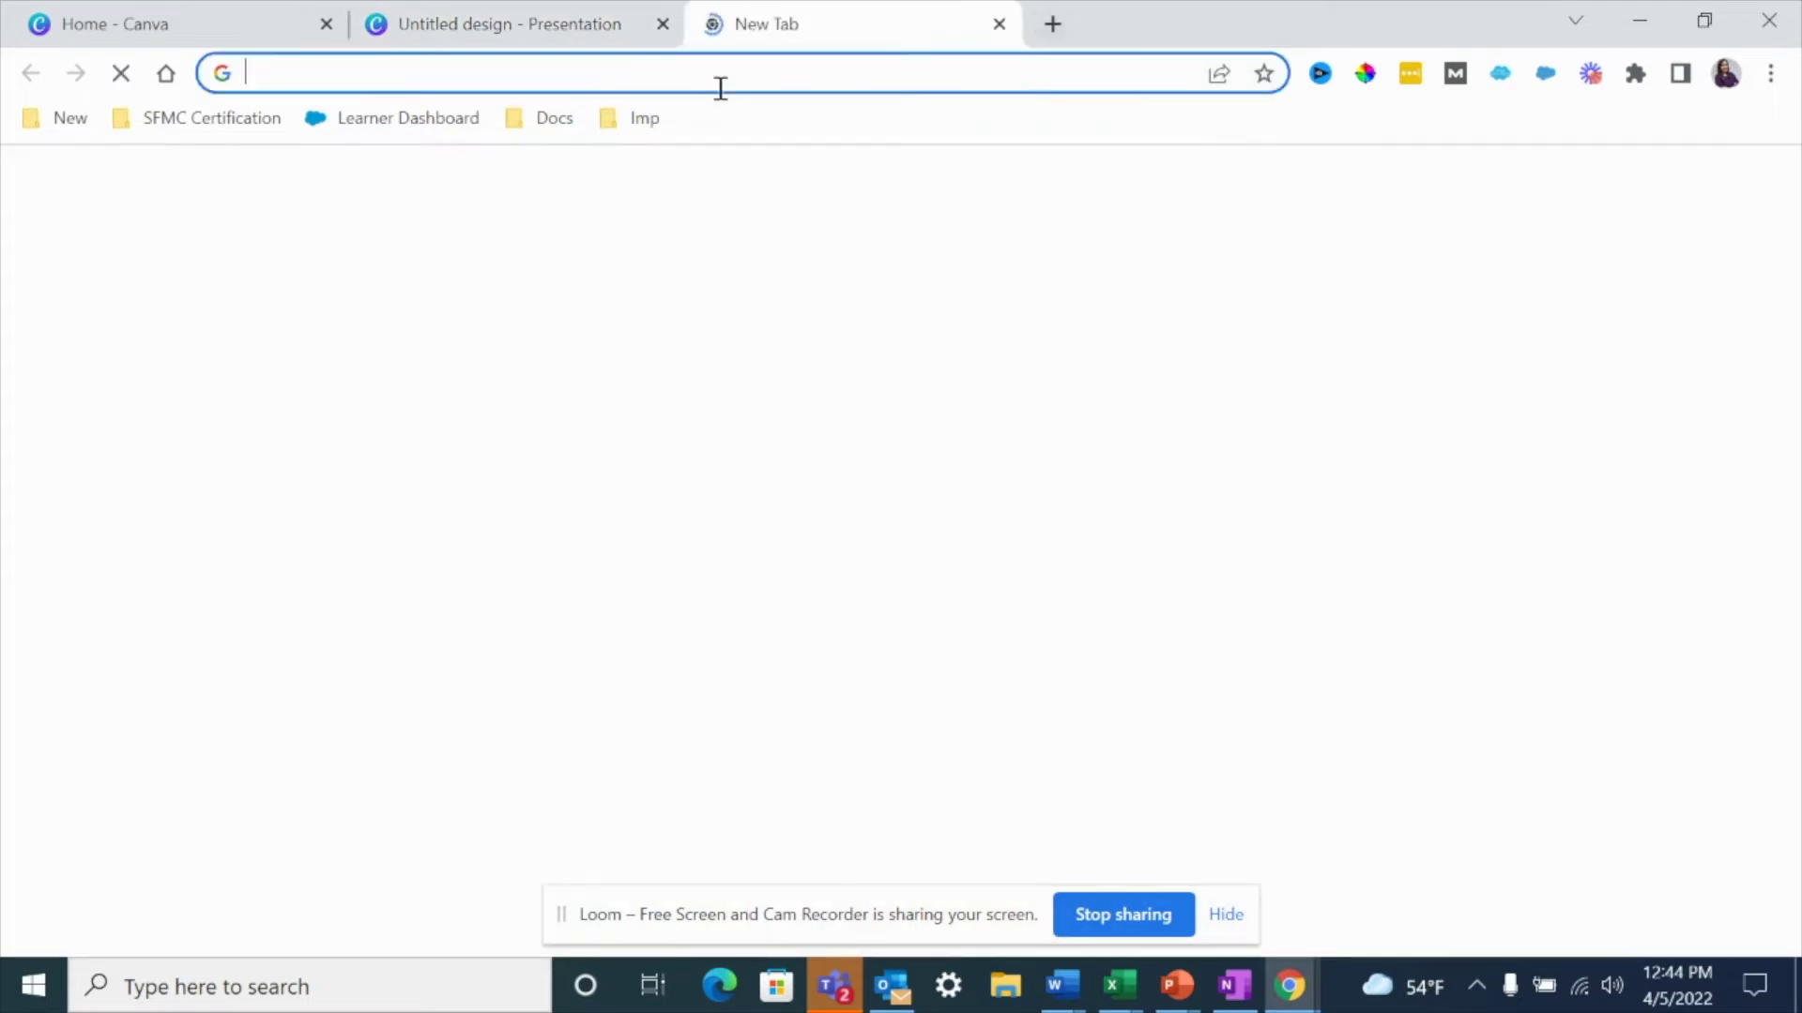
left_click(720, 88)
key("ctrl+v")
key("Return")
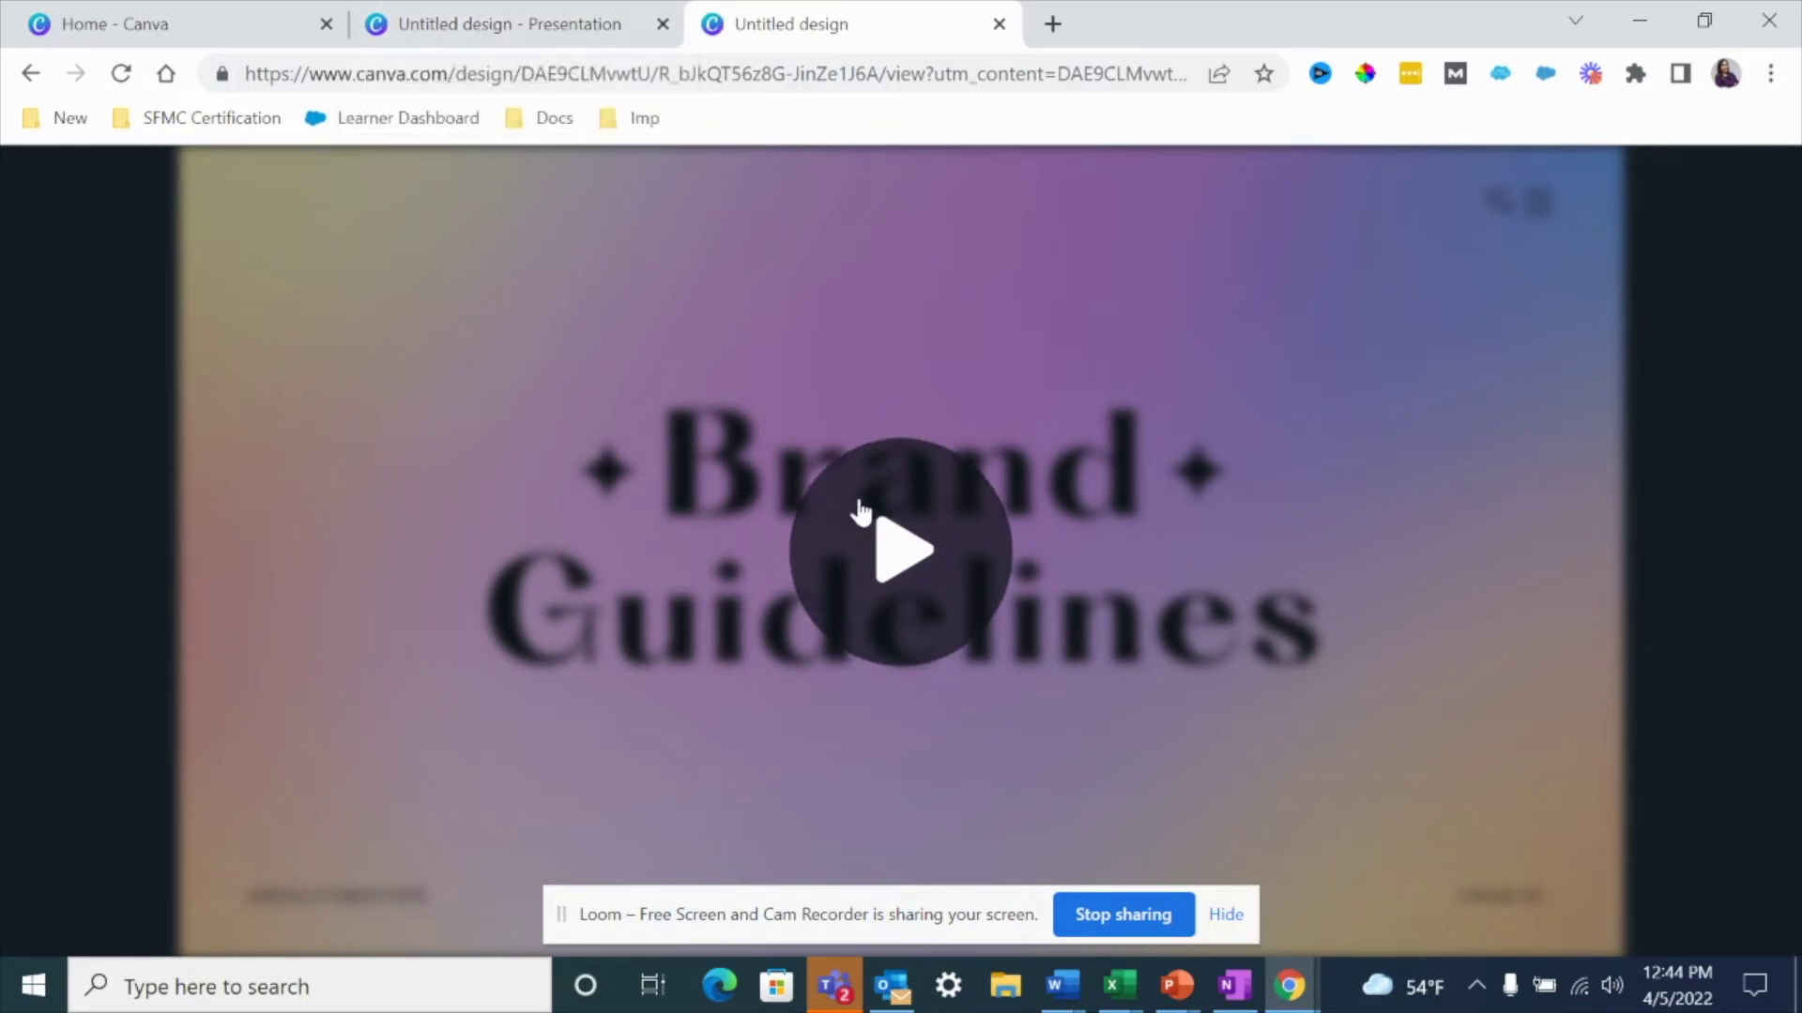
Step: Return to the design's recording studio, save the recording and exit, and close the sharing options
left_click(495, 25)
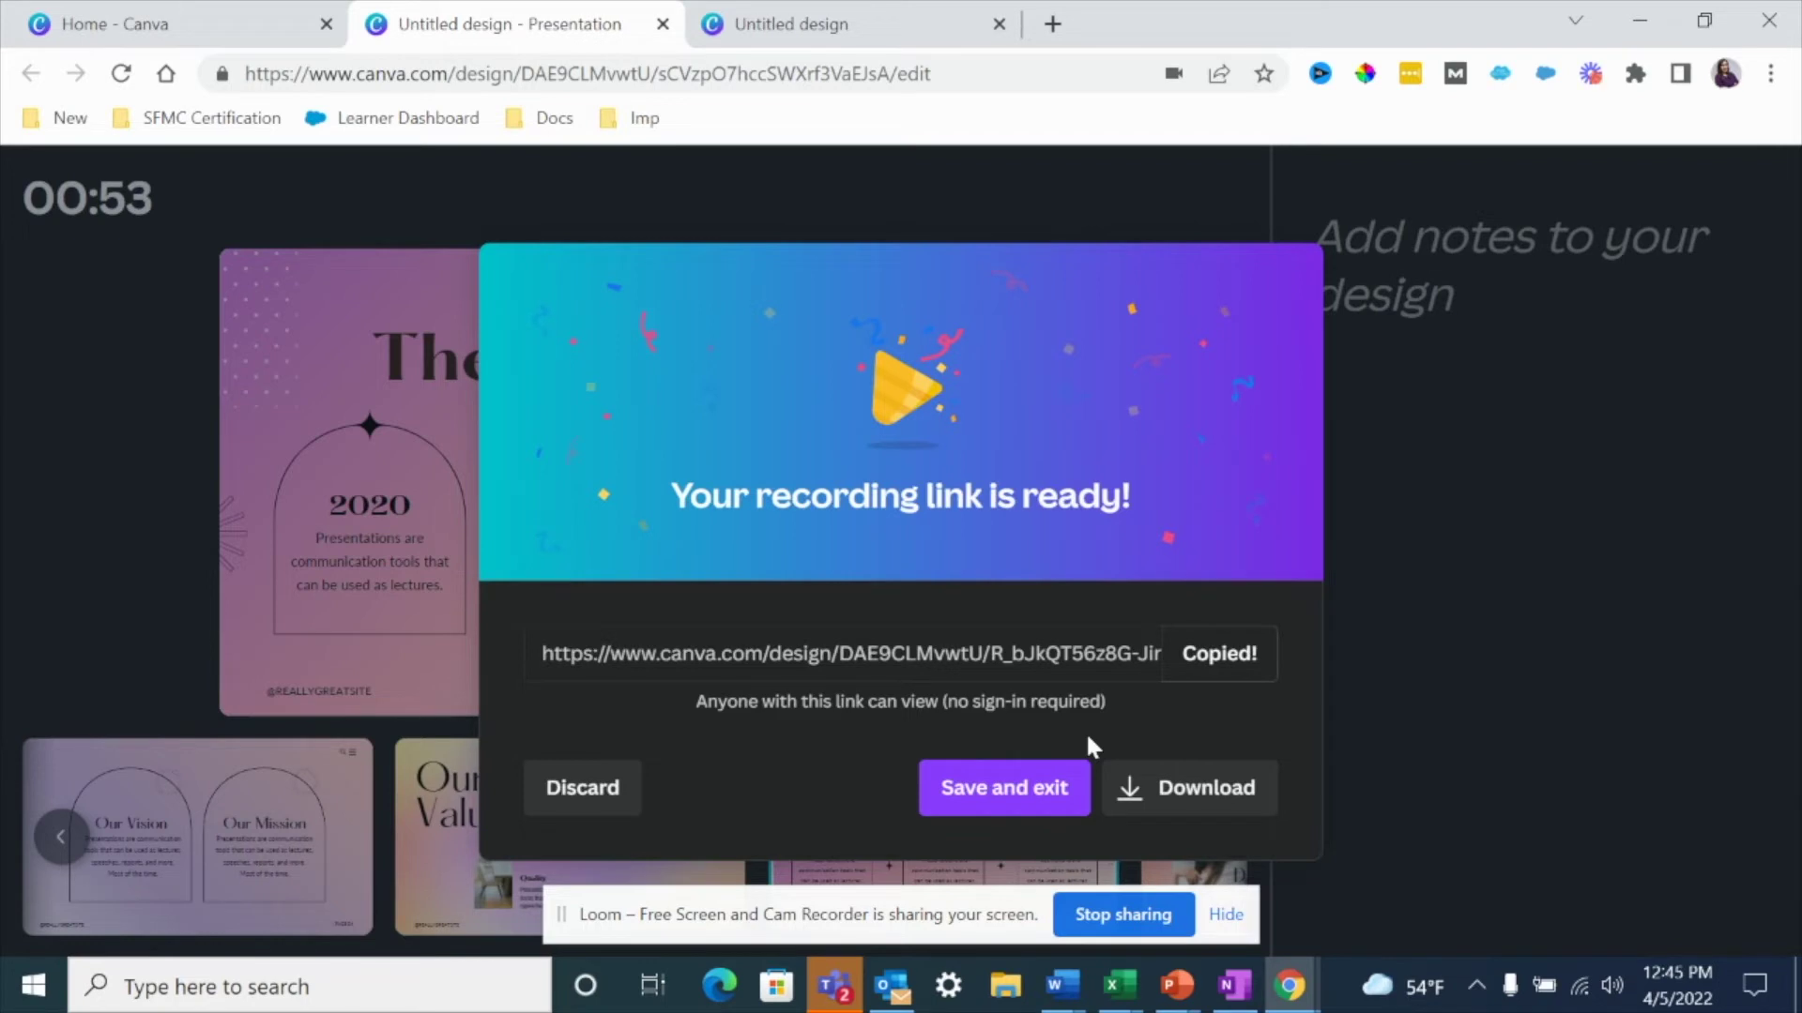
left_click(1055, 657)
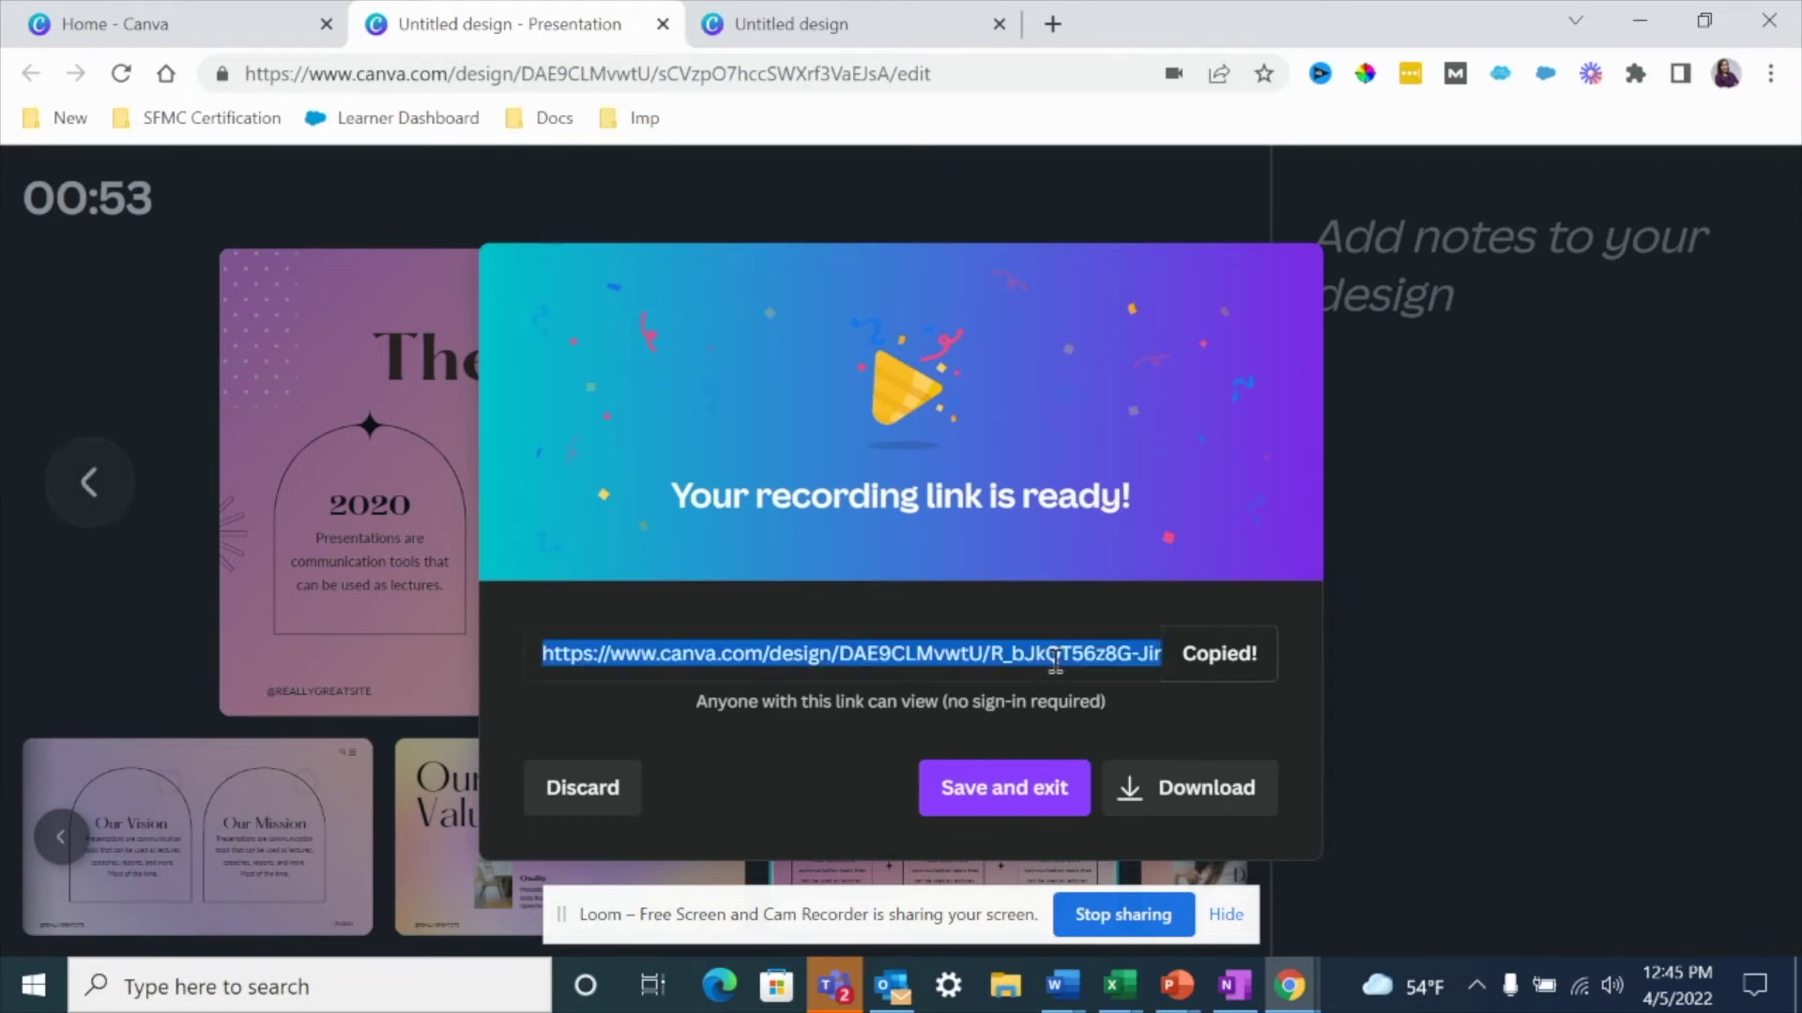
left_click(1001, 790)
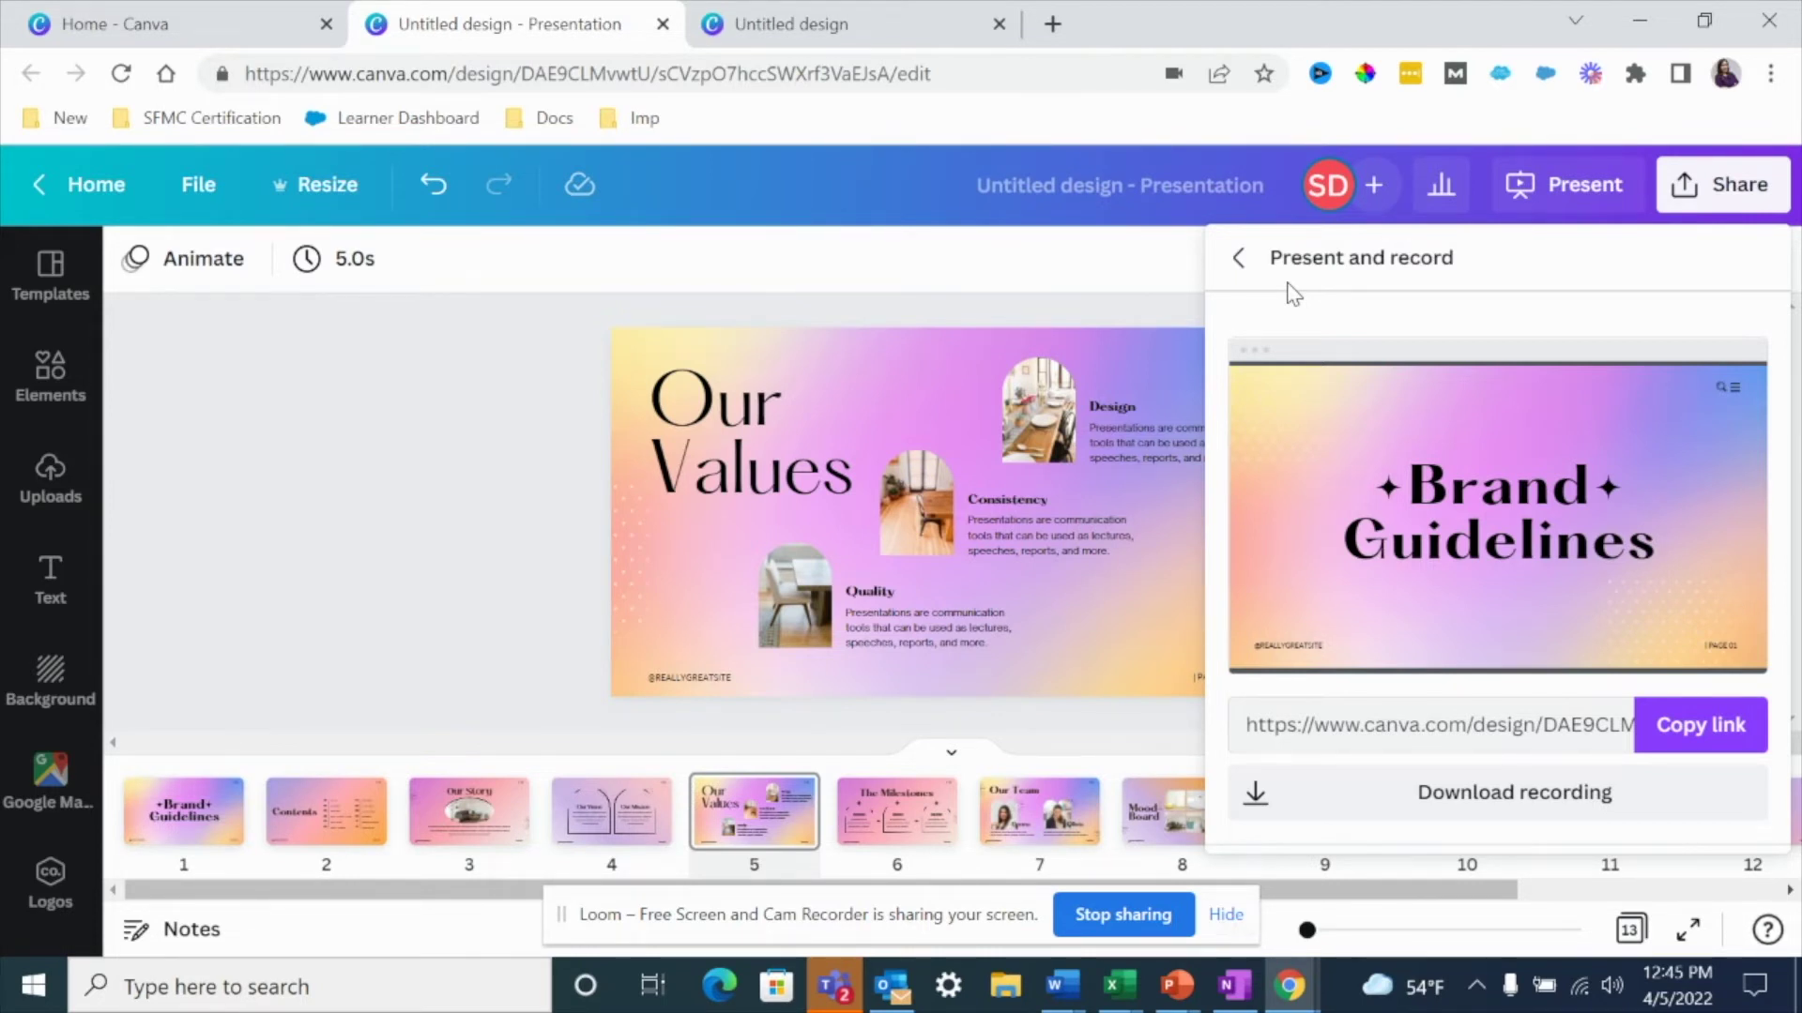
left_click(1241, 260)
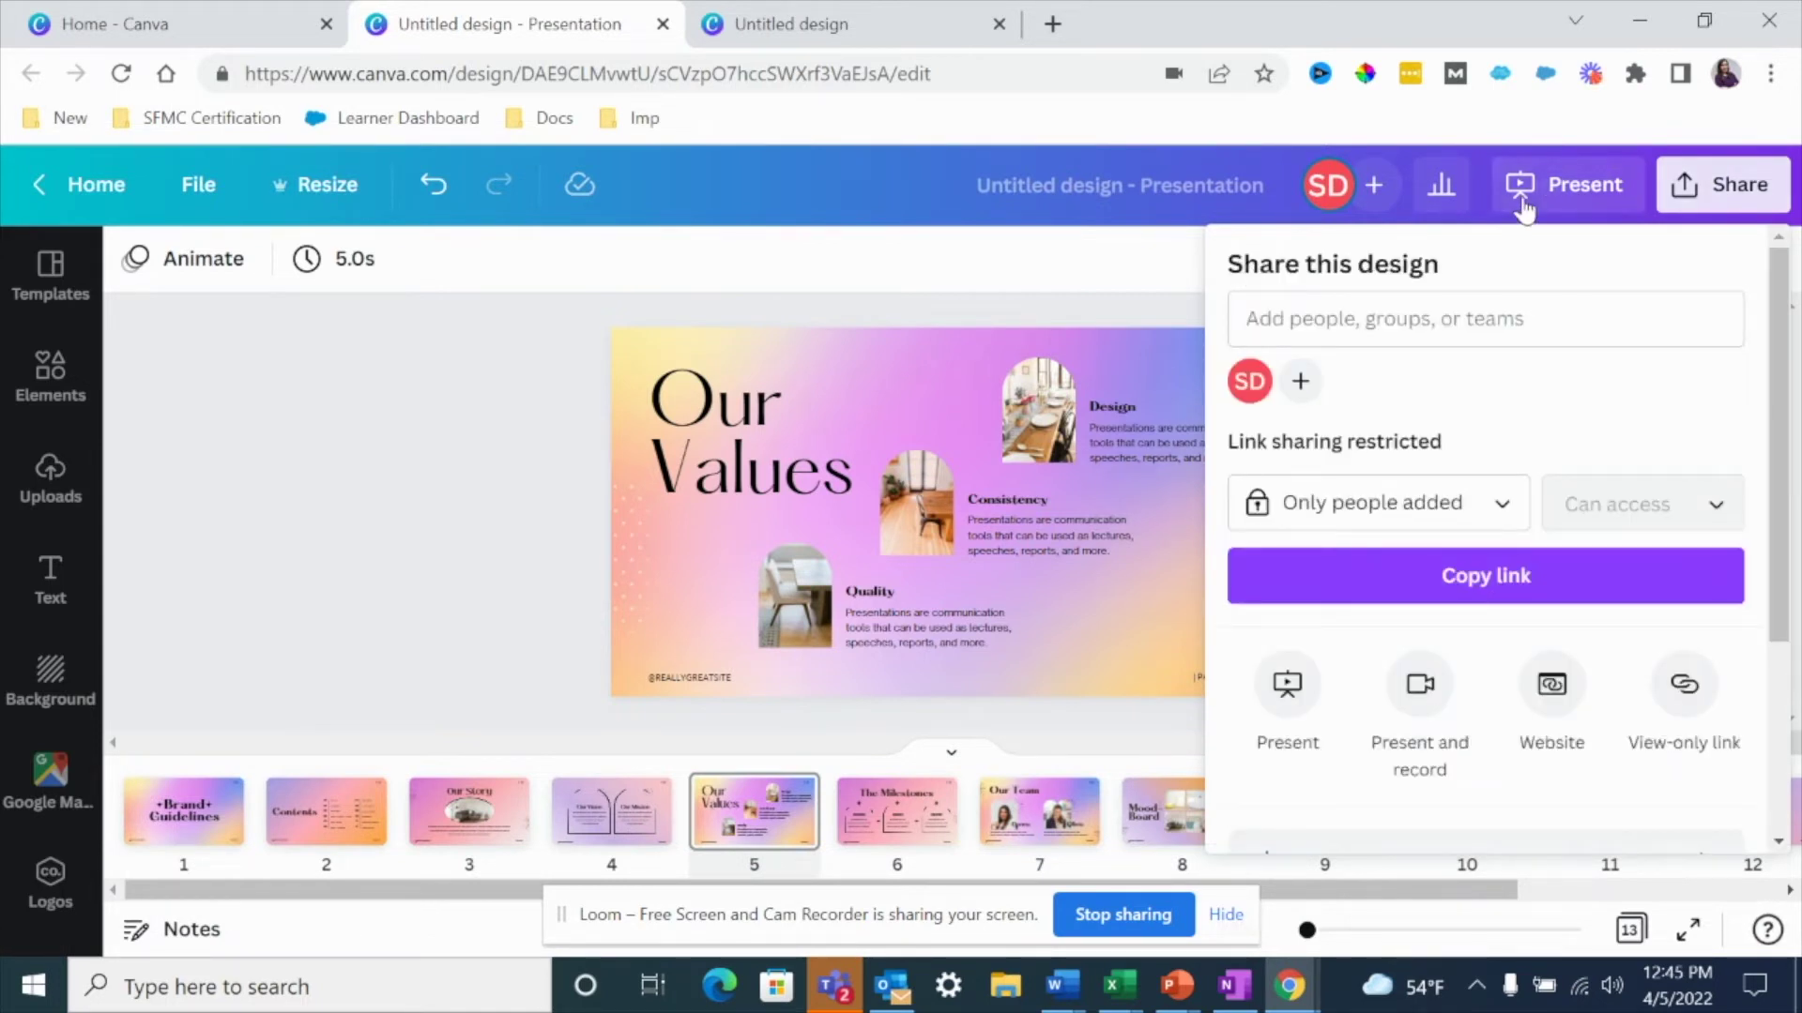
left_click(1035, 281)
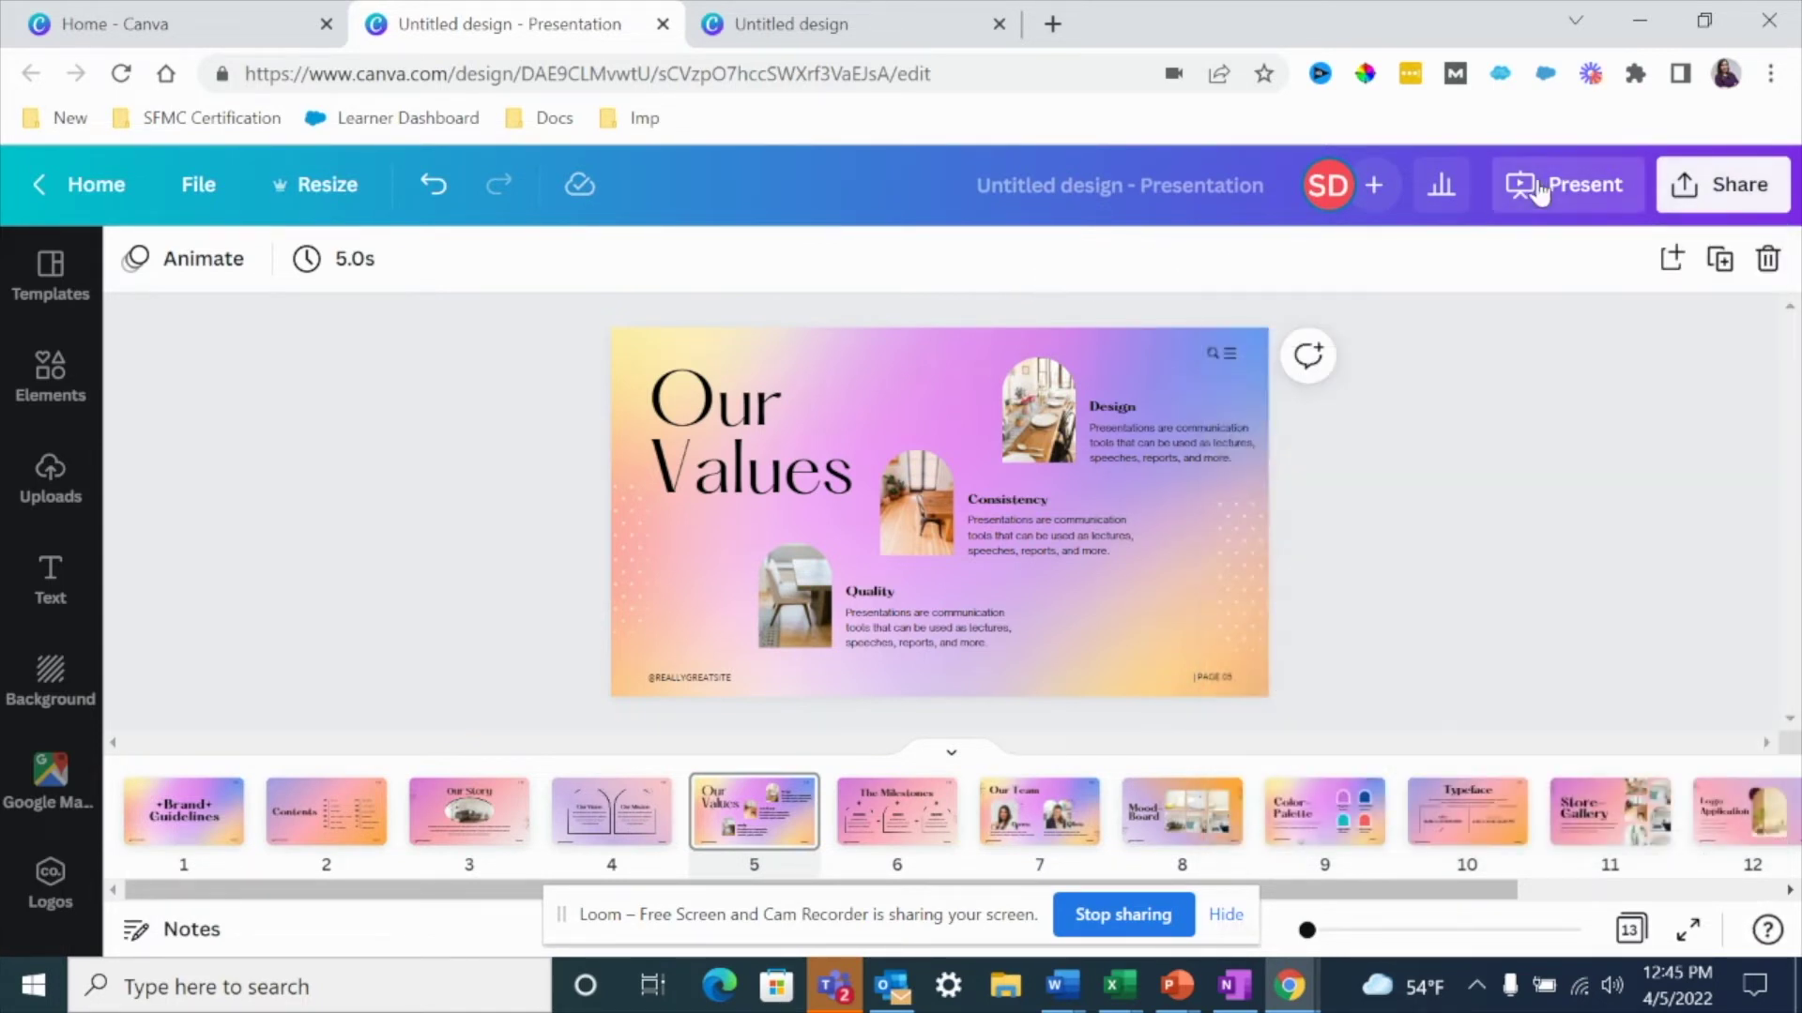
Step: Present the design in full screen starting from the Our Values slide
left_click(1537, 191)
left_click(1397, 391)
left_click(1390, 463)
left_click(1391, 465)
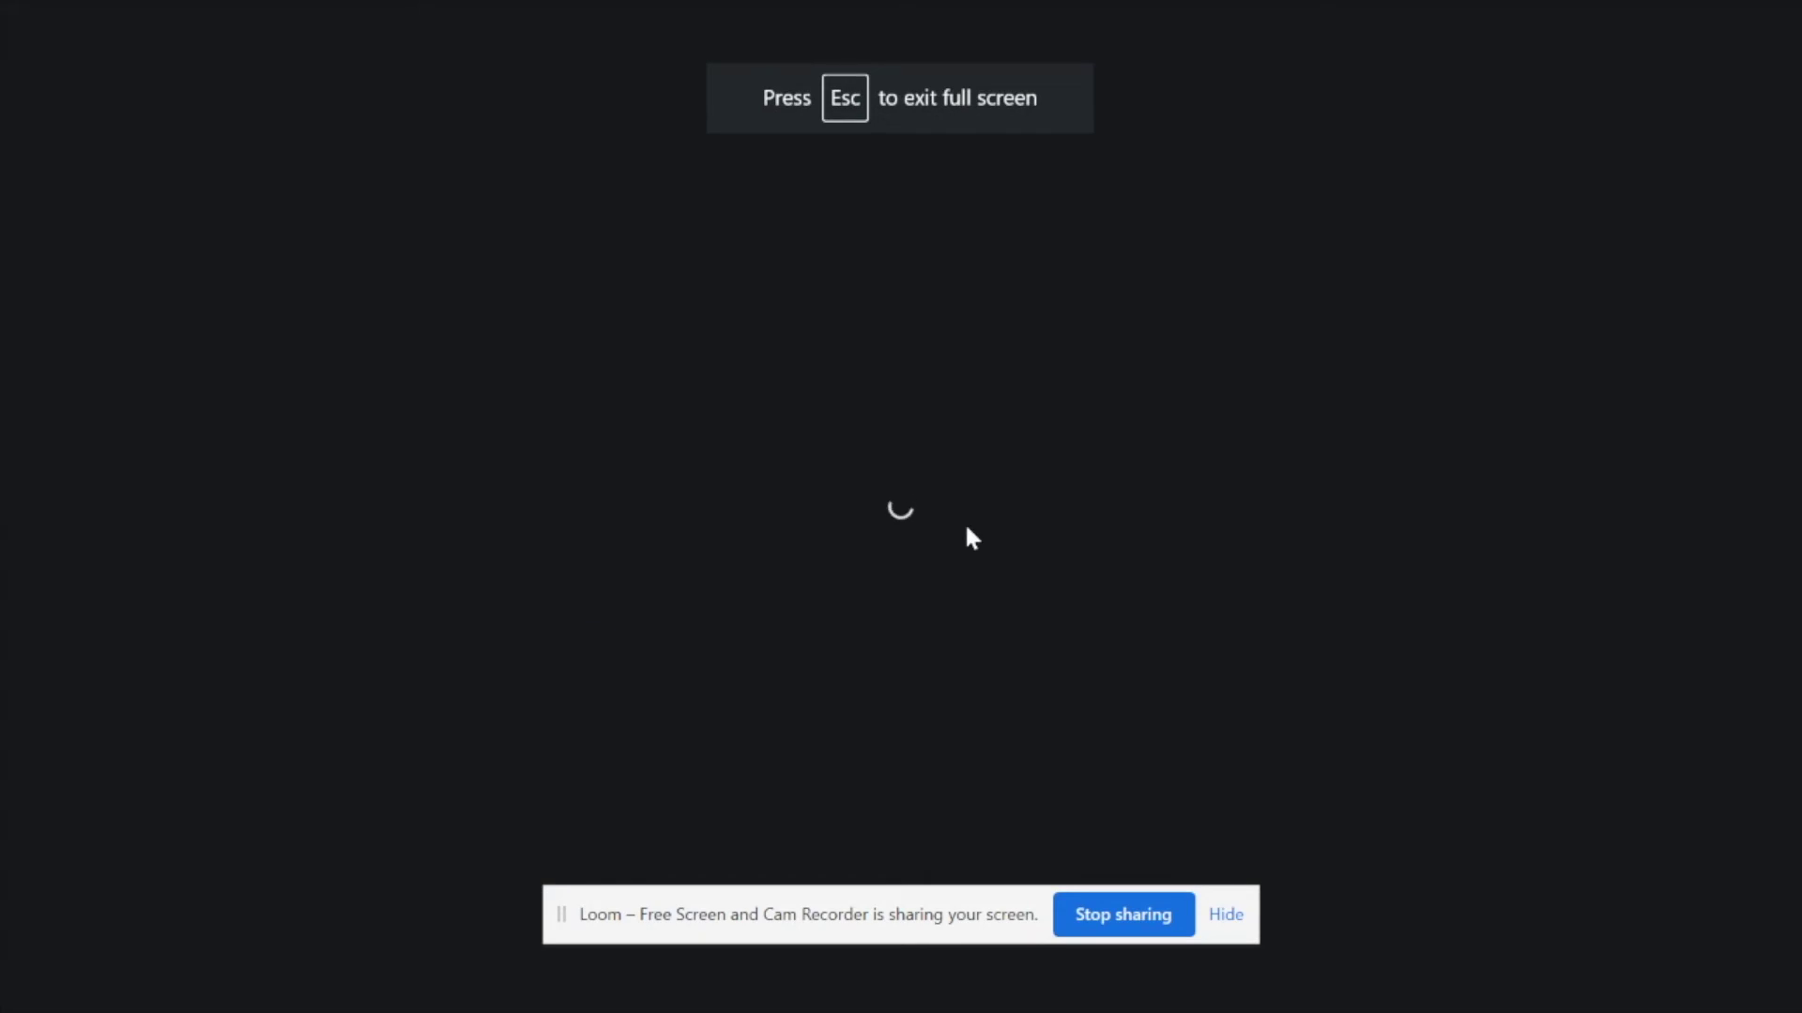
left_click(967, 528)
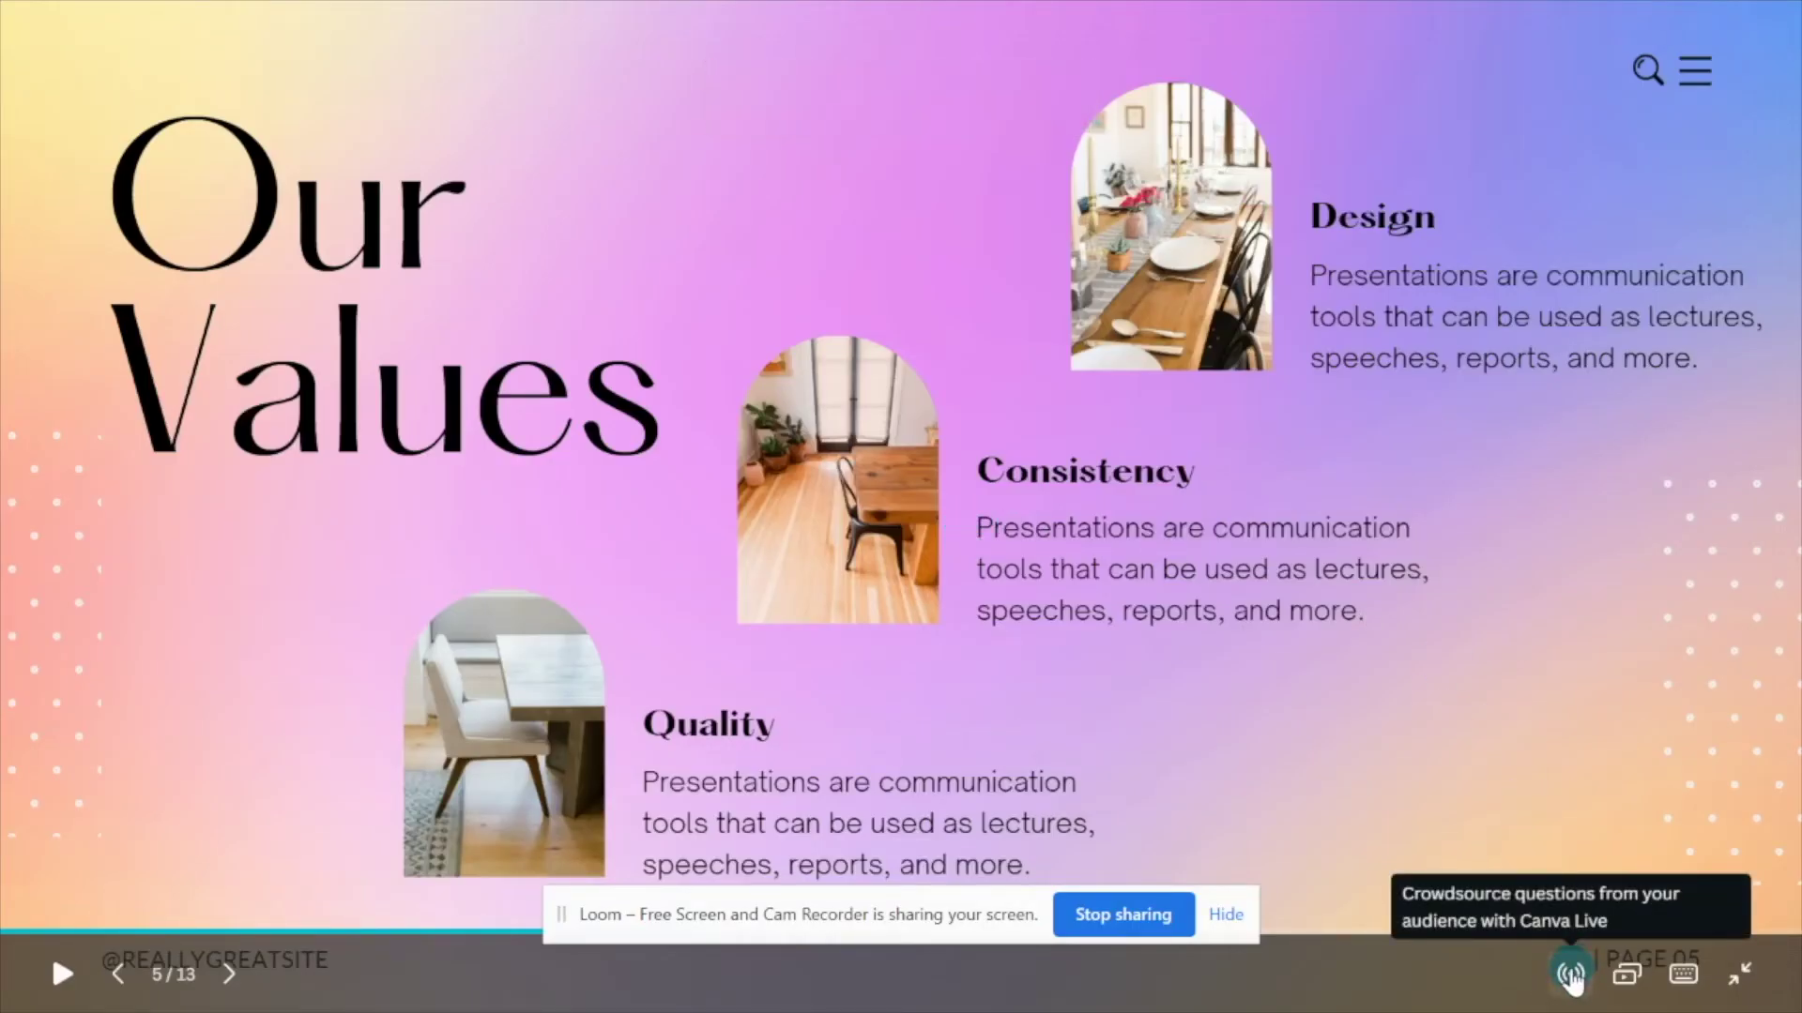
Step: Start a new Canva Live session from the full-screen presentation and hide its audience question panel
left_click(1572, 976)
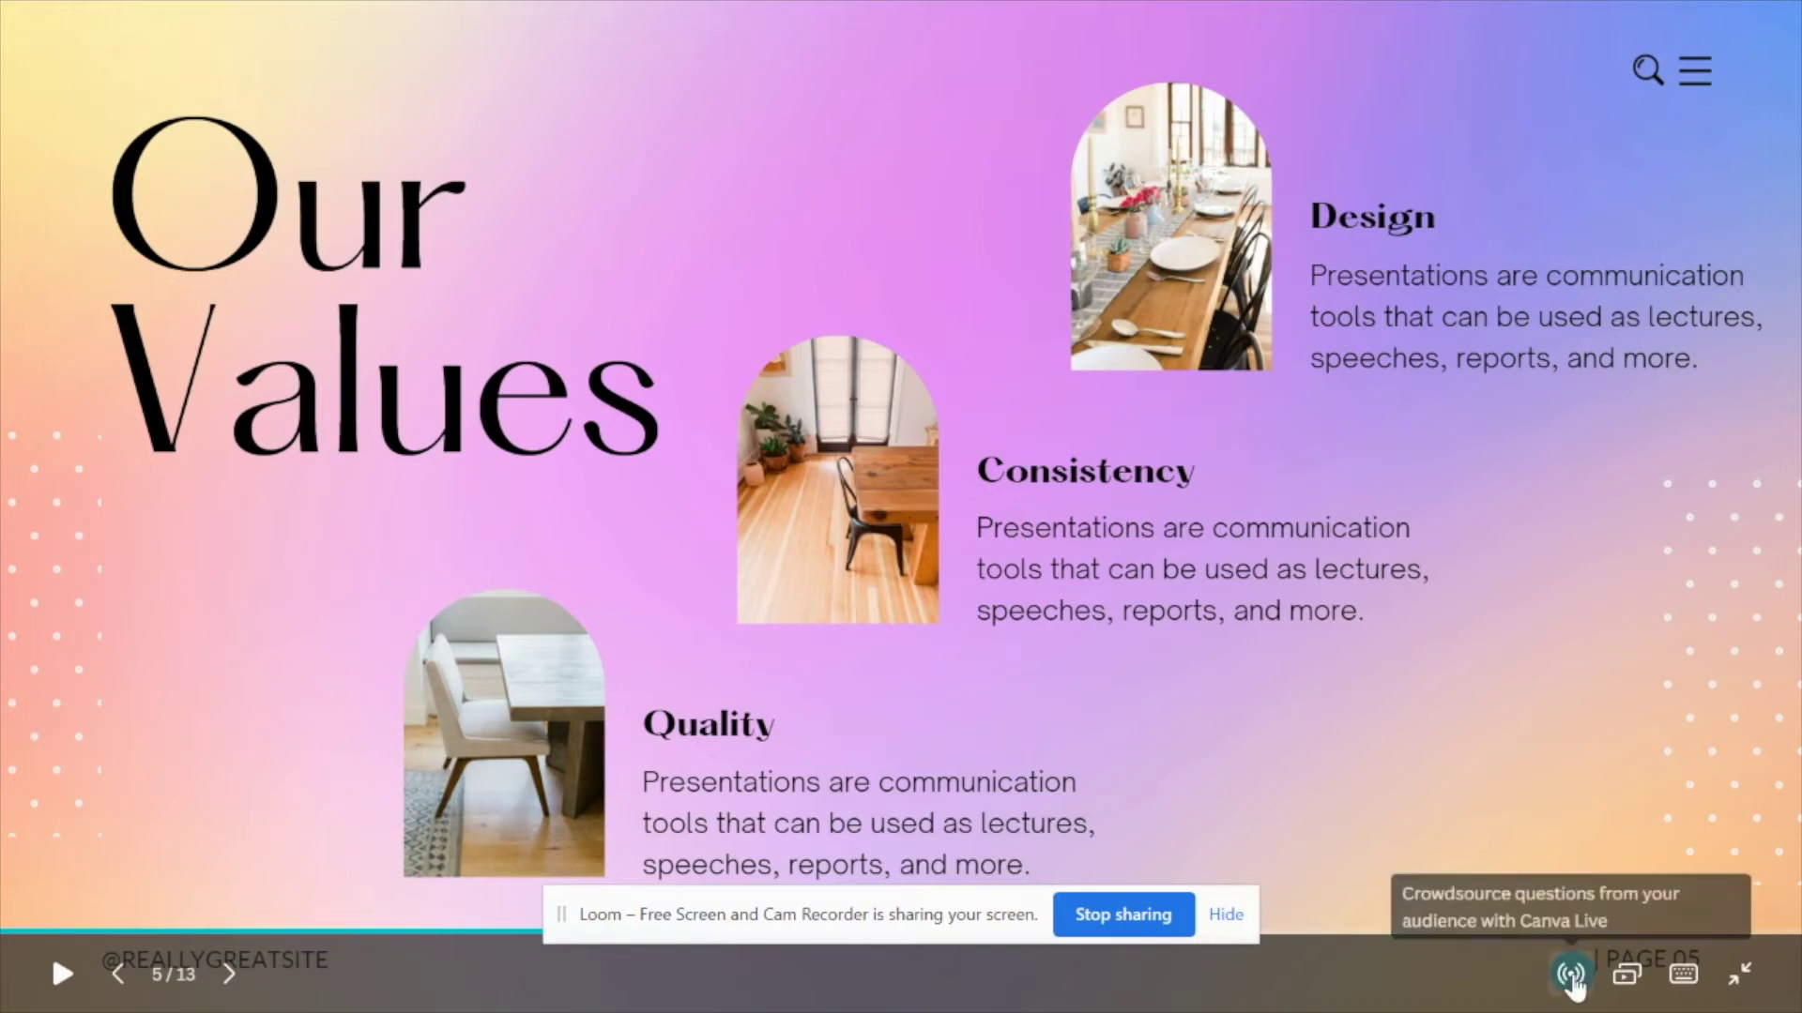
left_click(1069, 868)
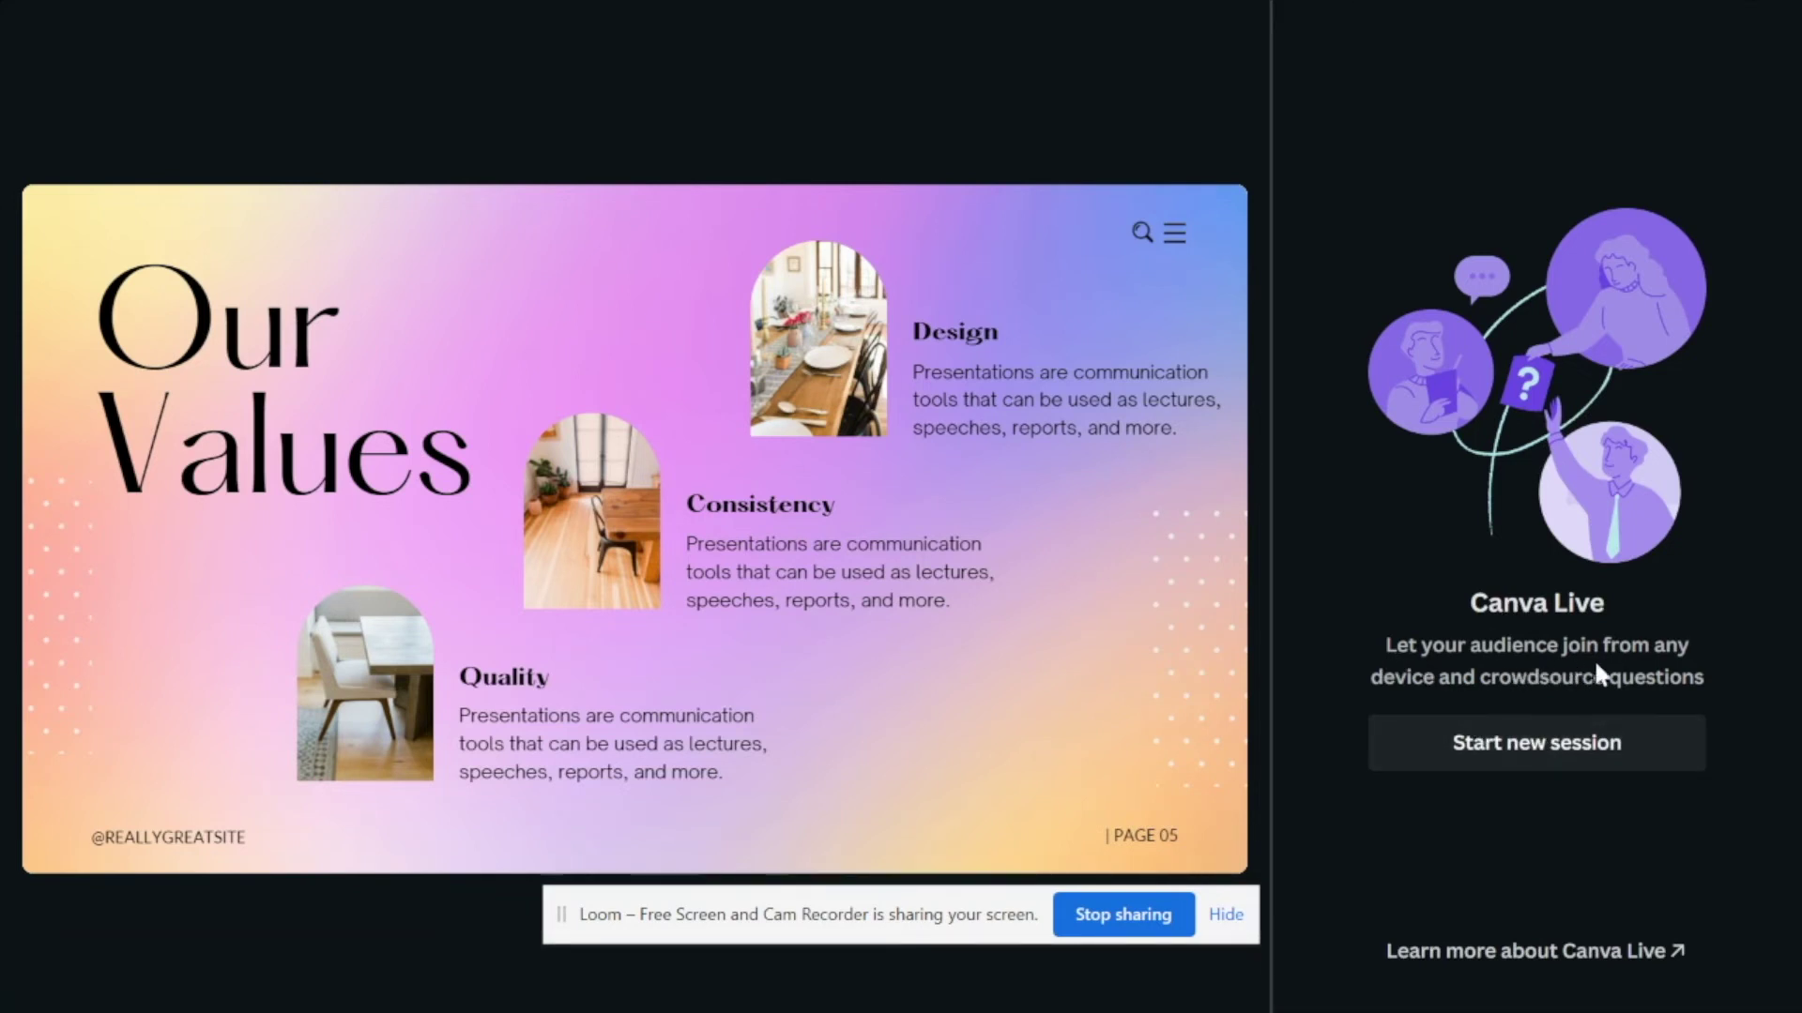
left_click(1520, 757)
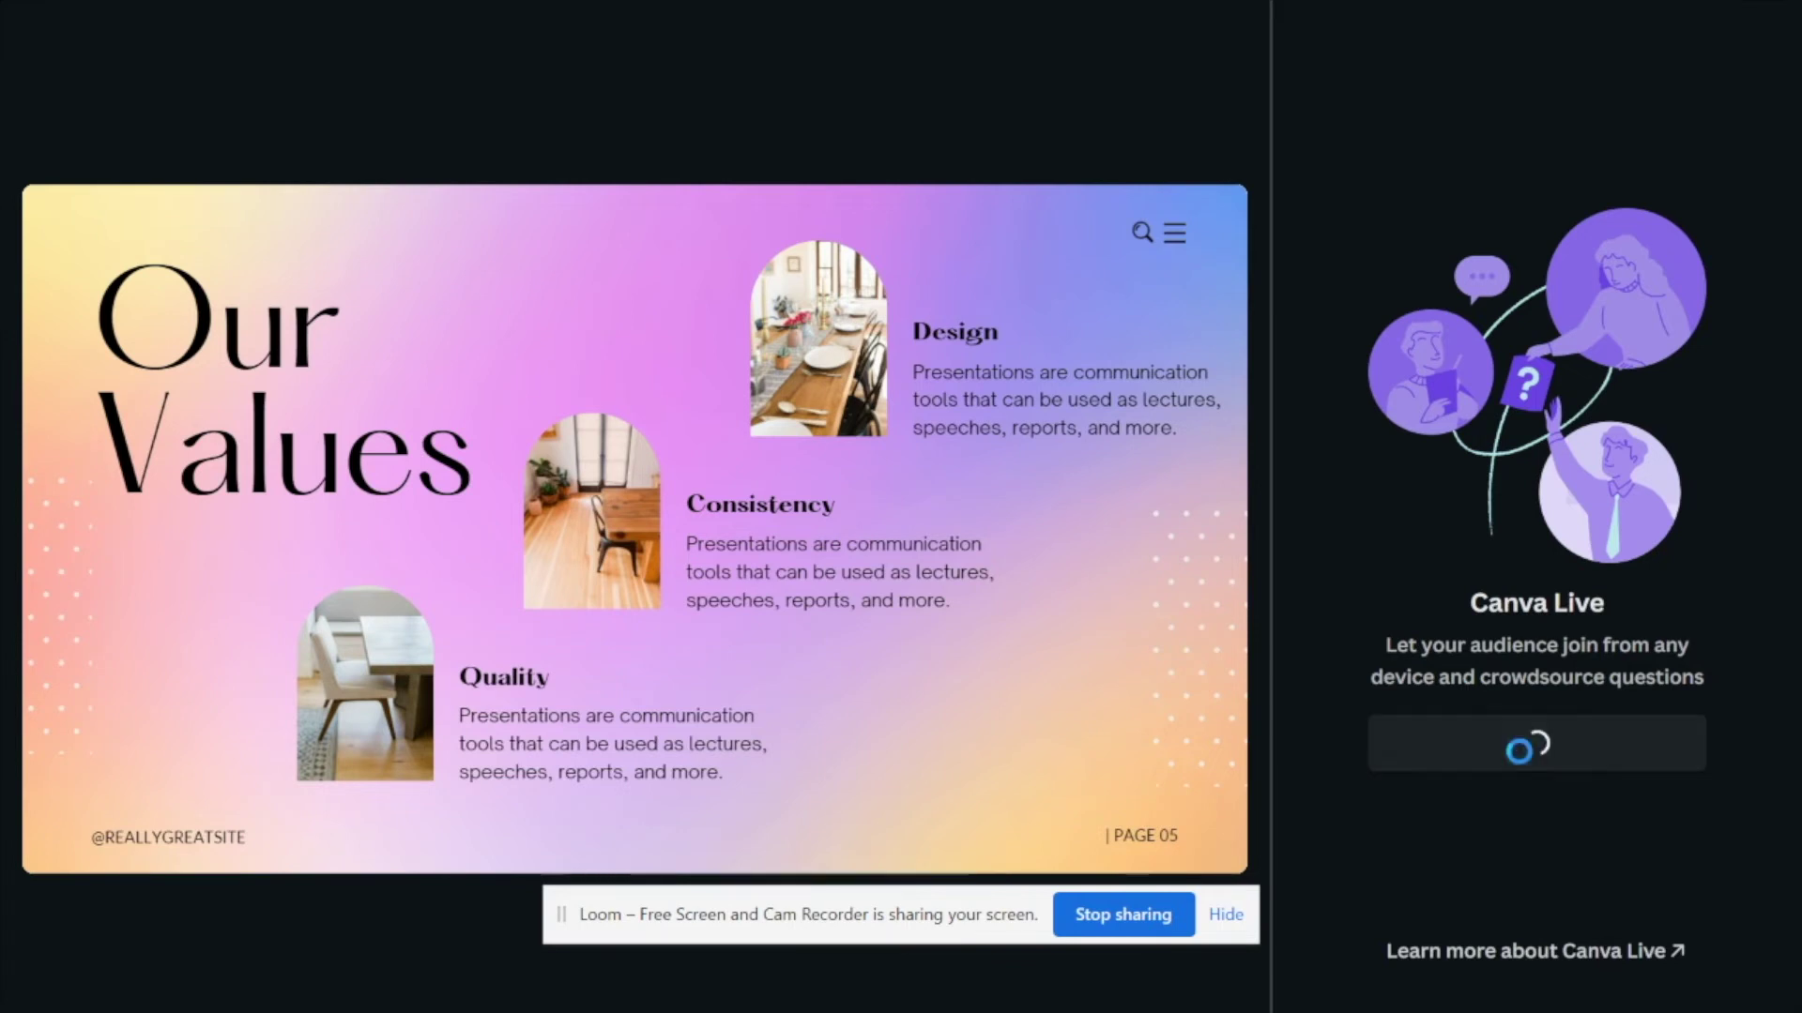
left_click(1505, 677)
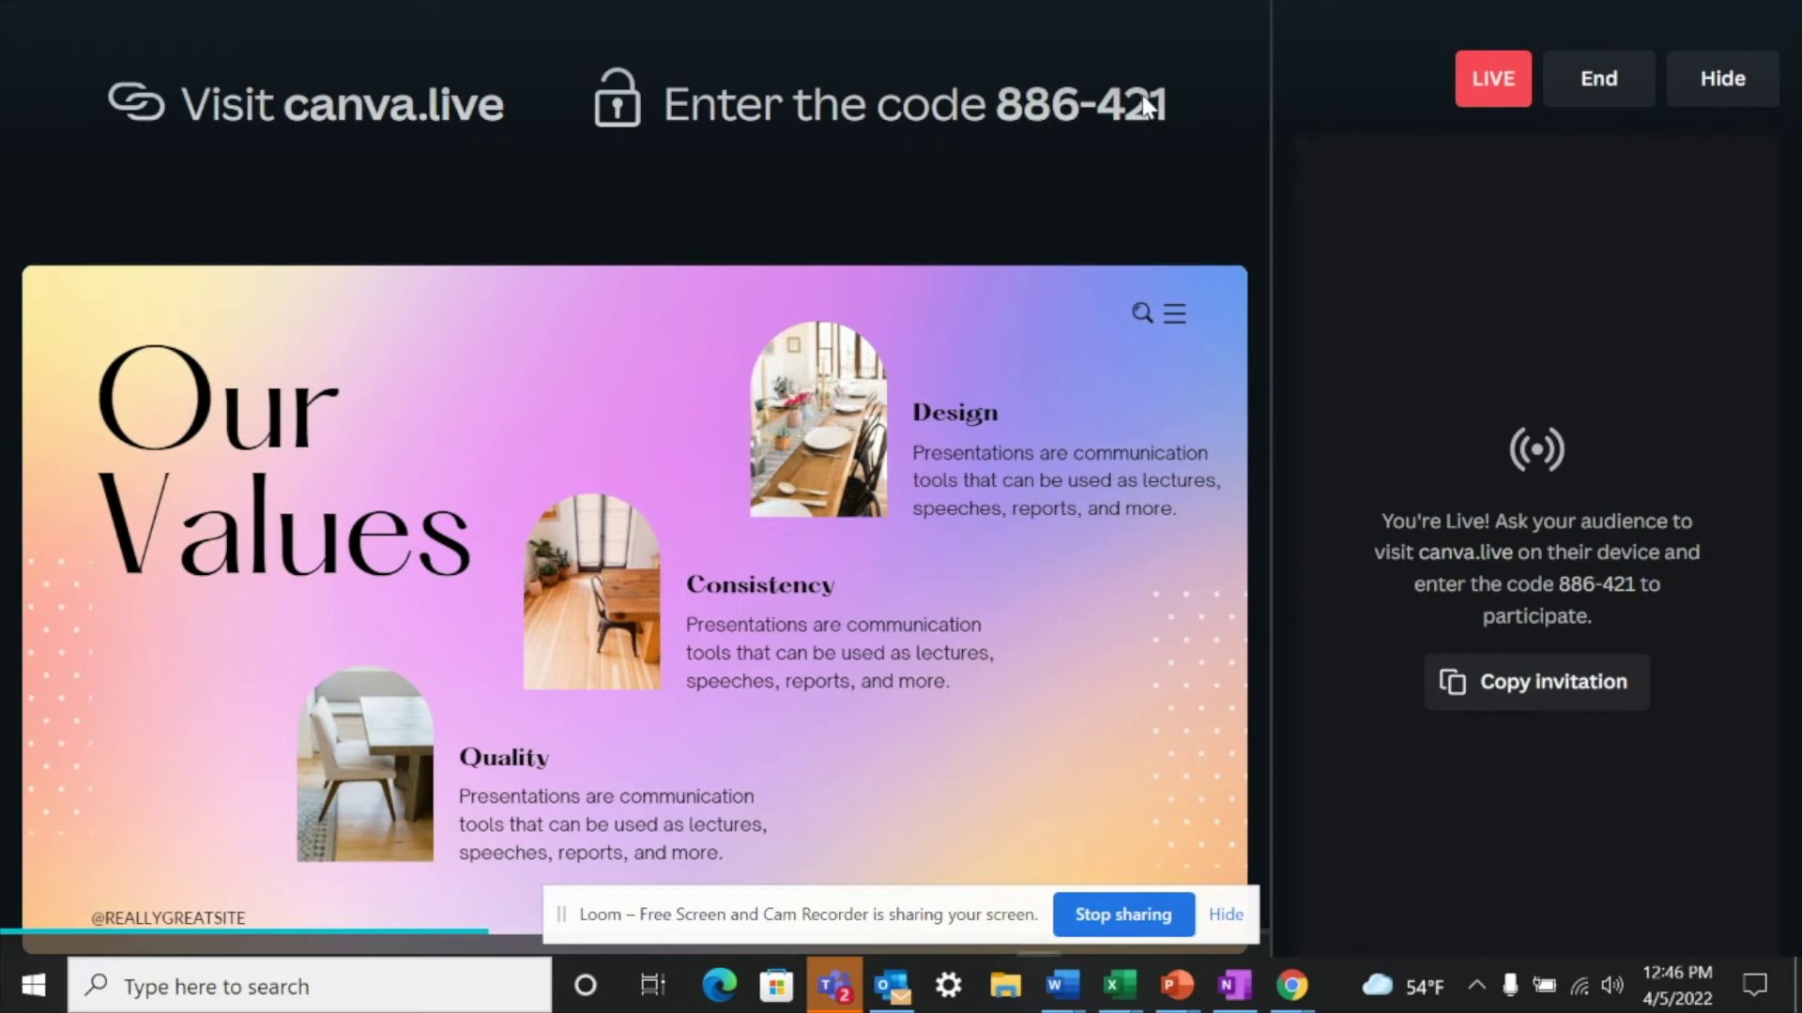
left_click(924, 471)
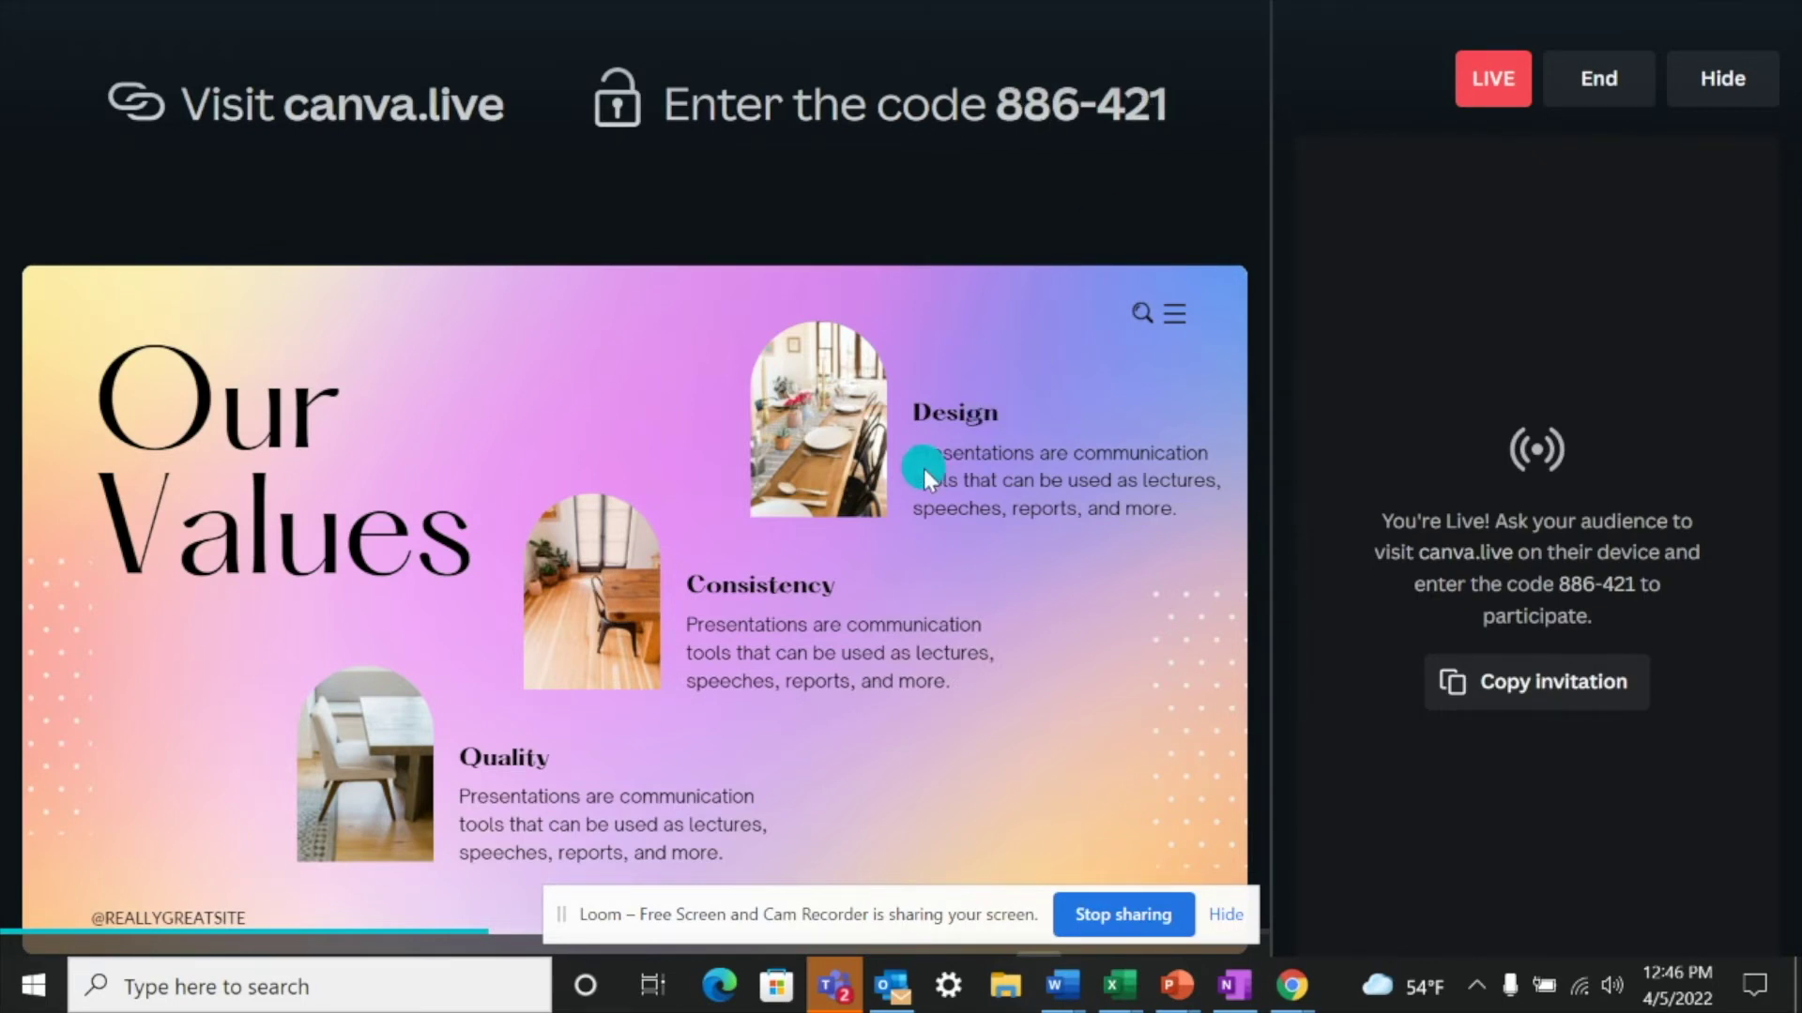
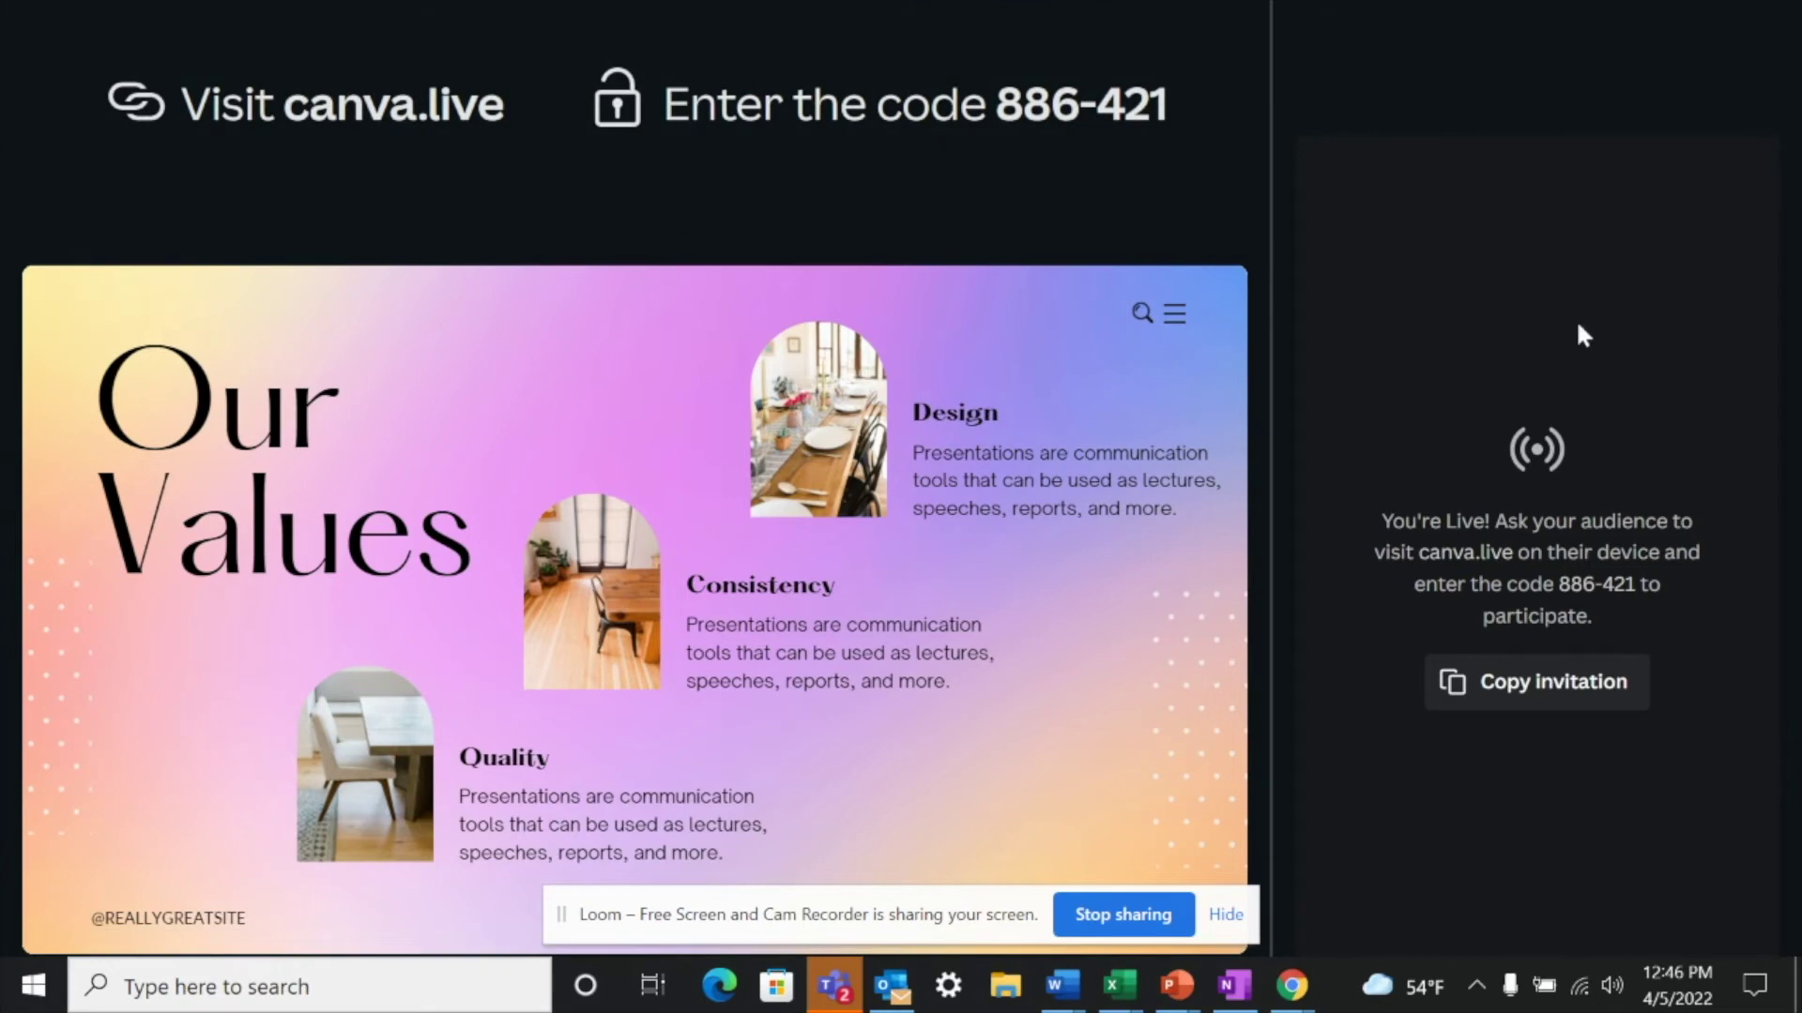
left_click(1721, 77)
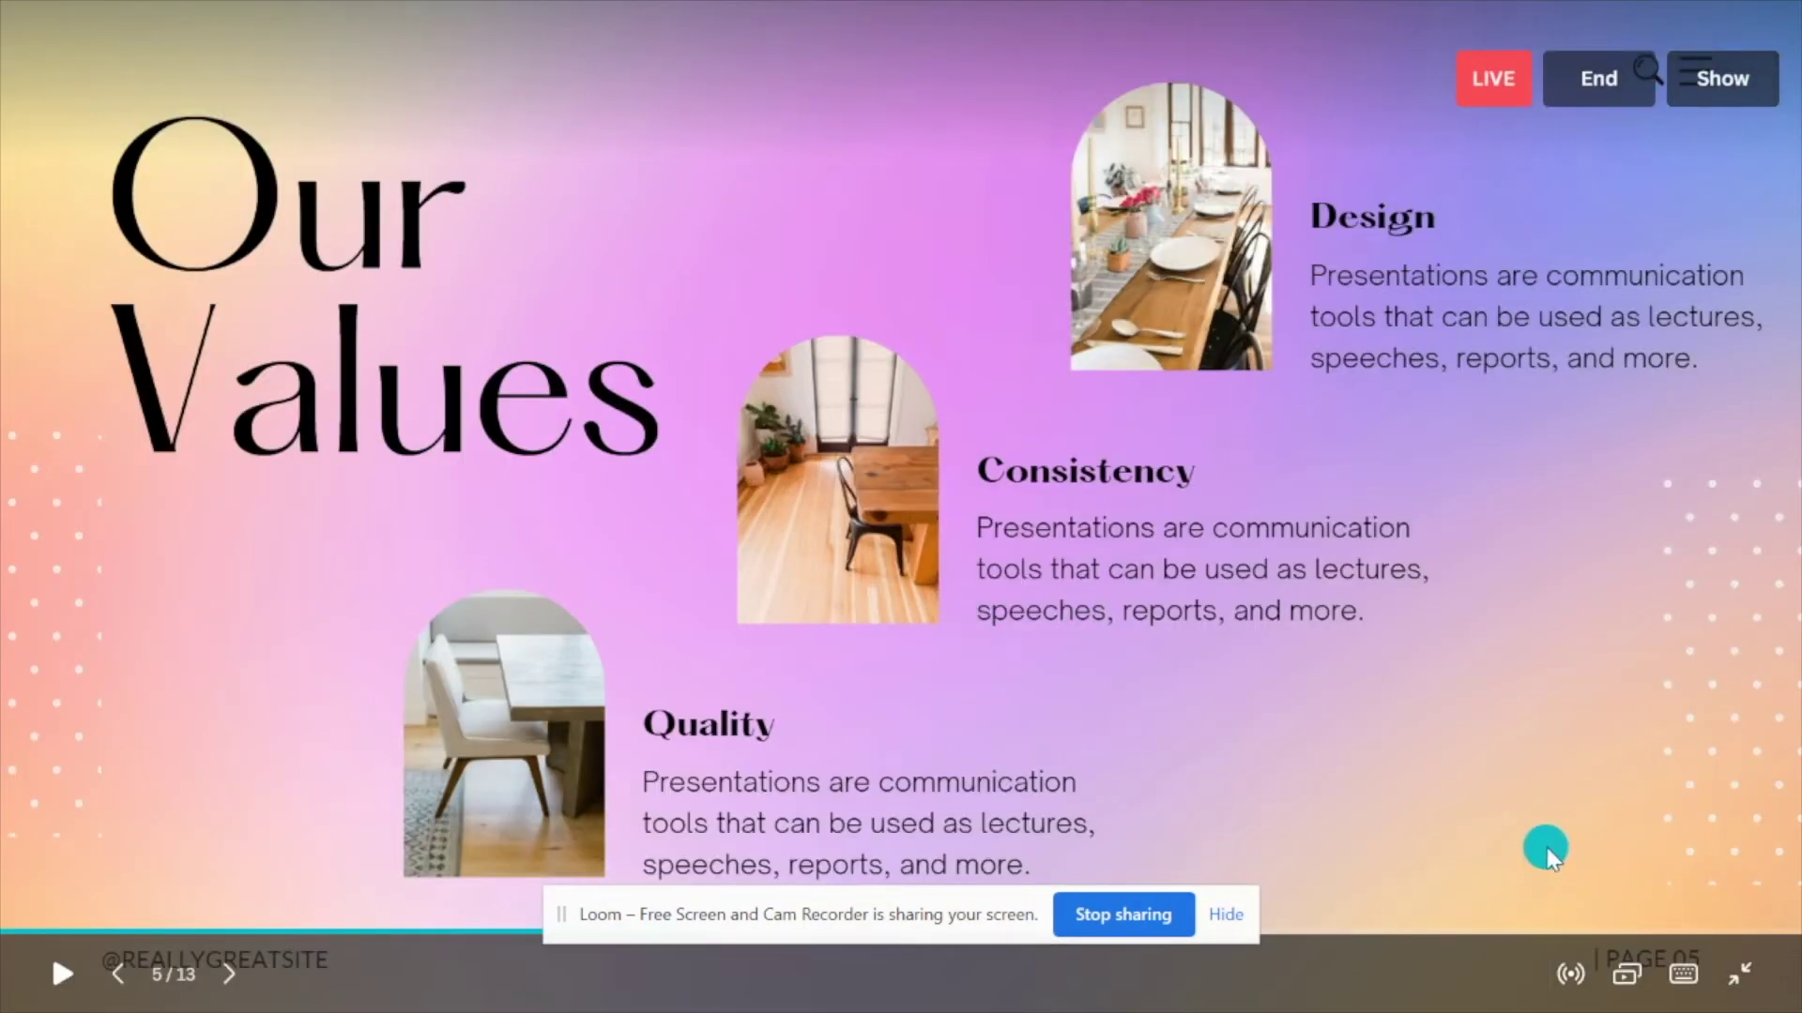
Step: Play the slideshow automatically up to The Milestones, pause it, and advance to the Our Team slide
left_click(64, 977)
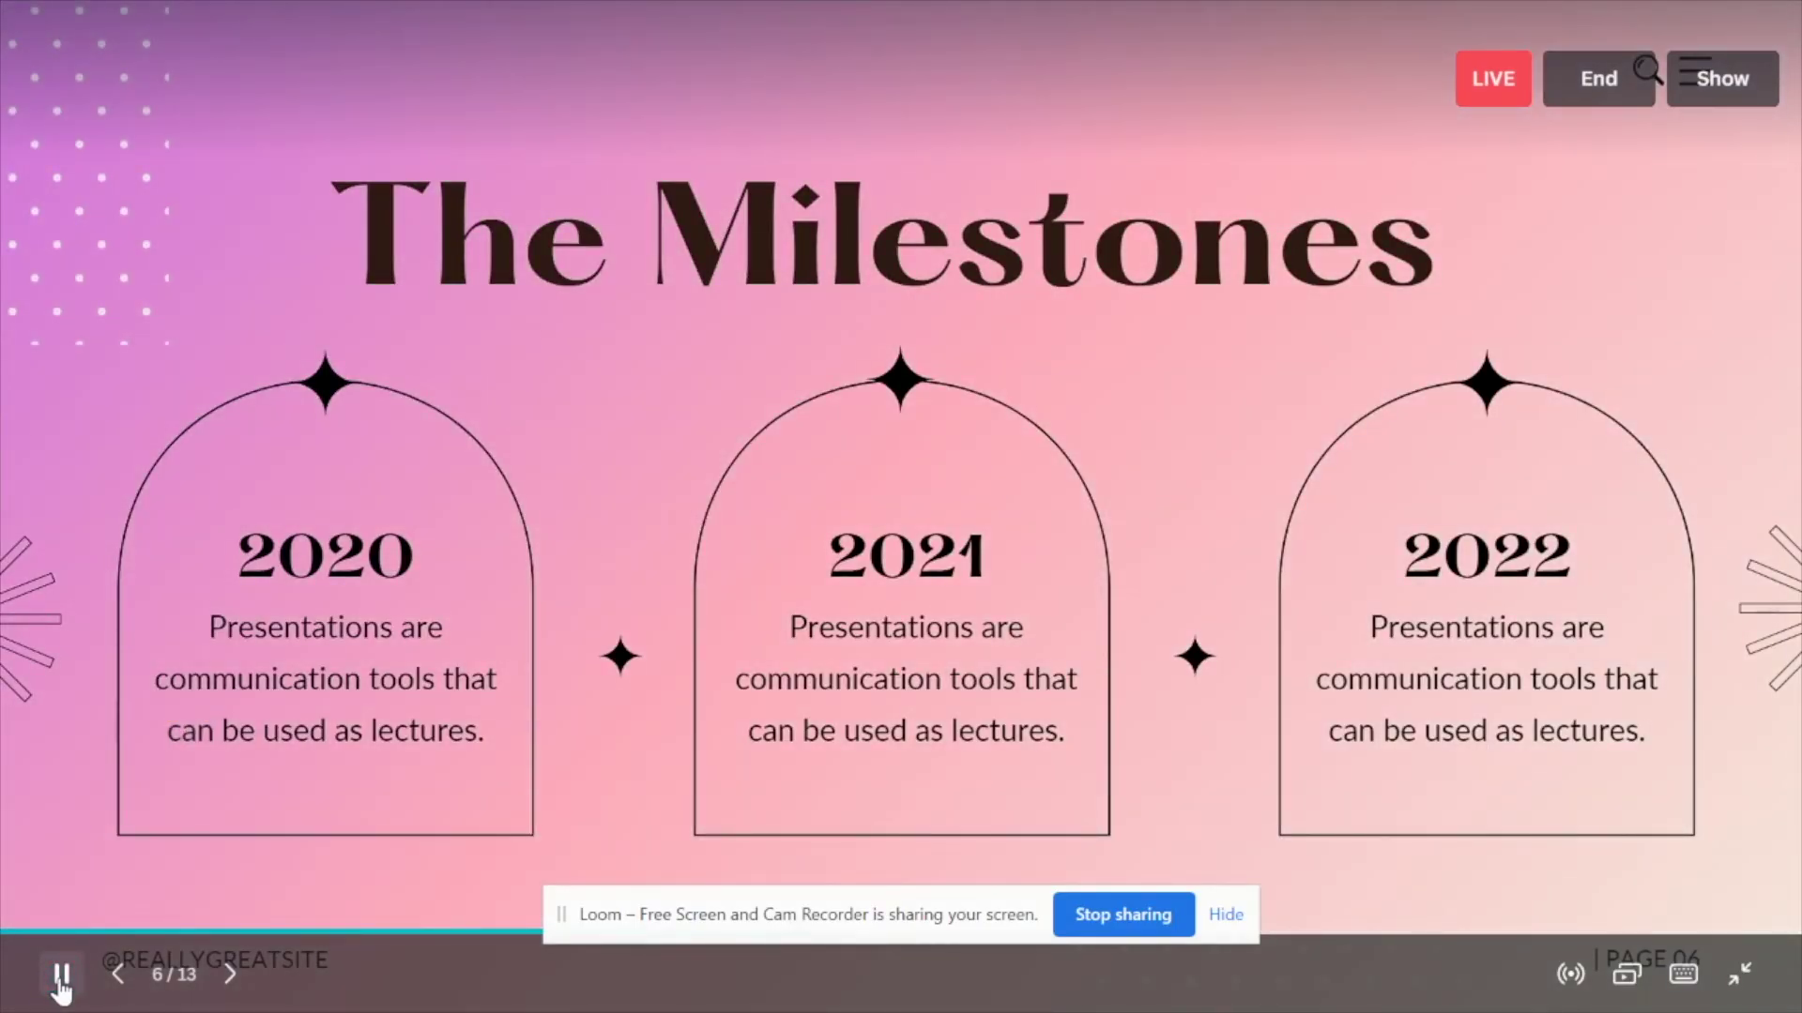
left_click(60, 978)
left_click(226, 975)
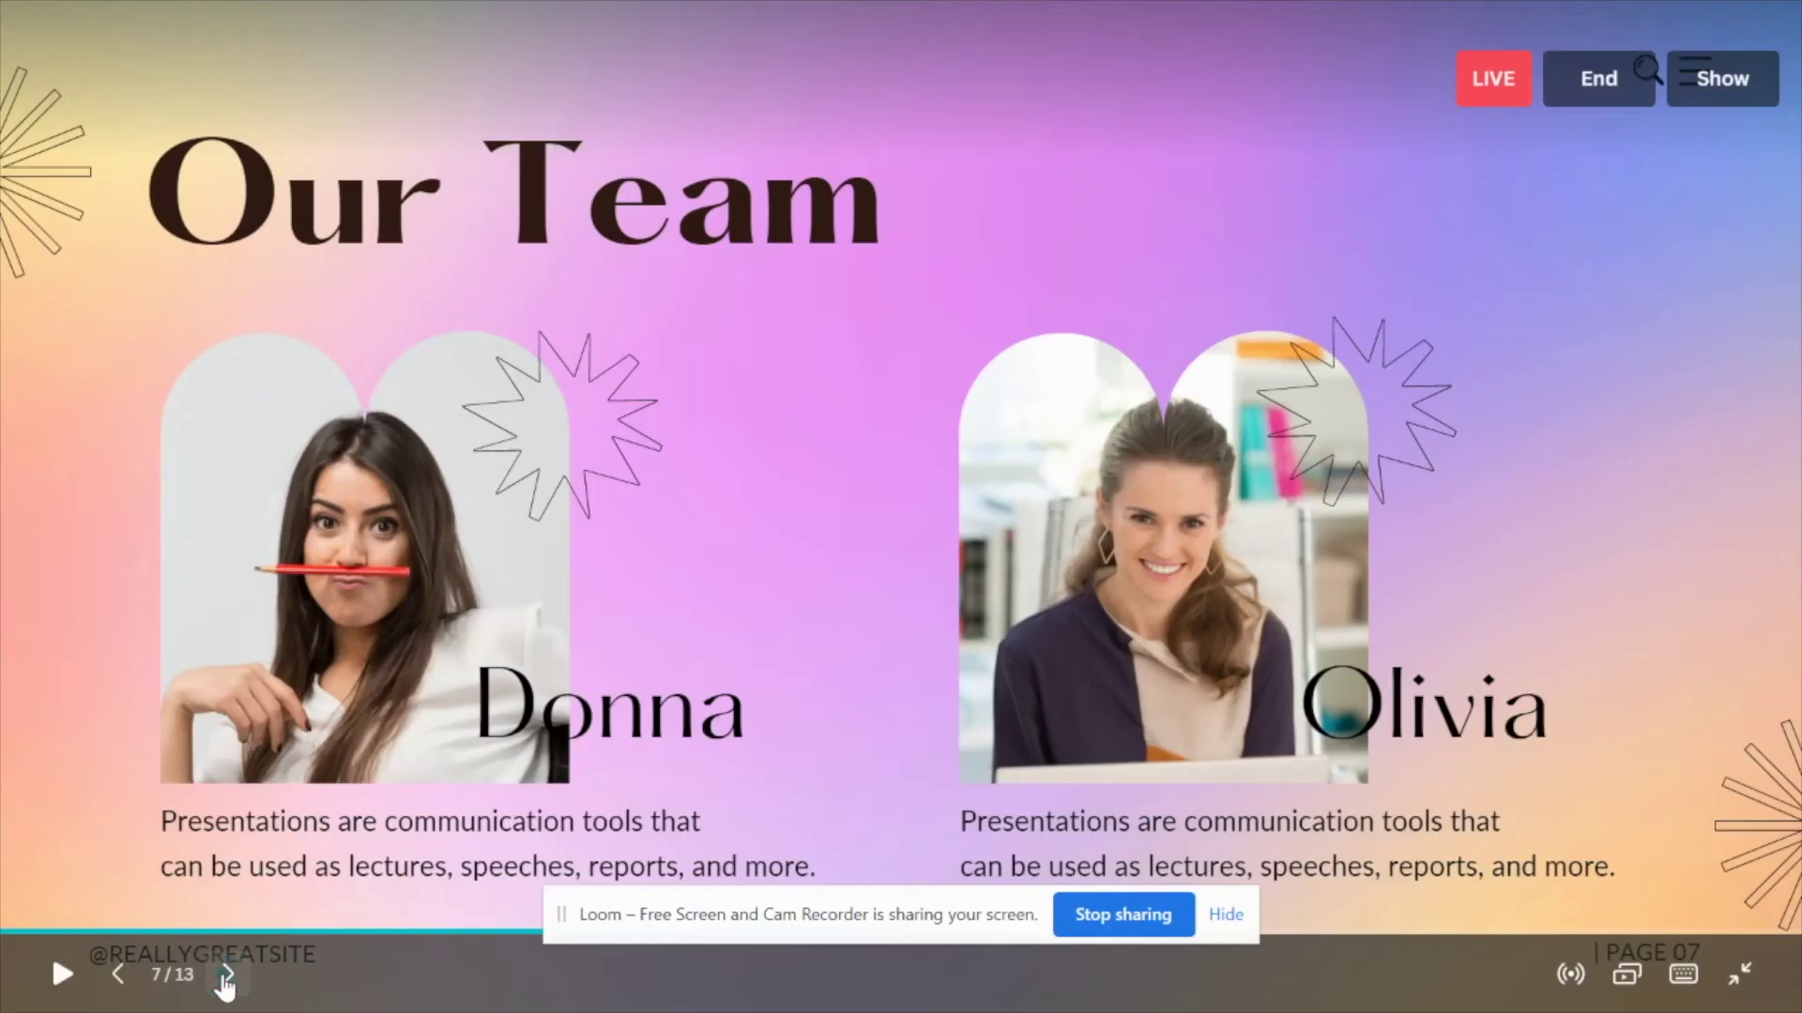
Step: Open the presenter view with its separate audience window and dismiss the audience window notice
left_click(1627, 977)
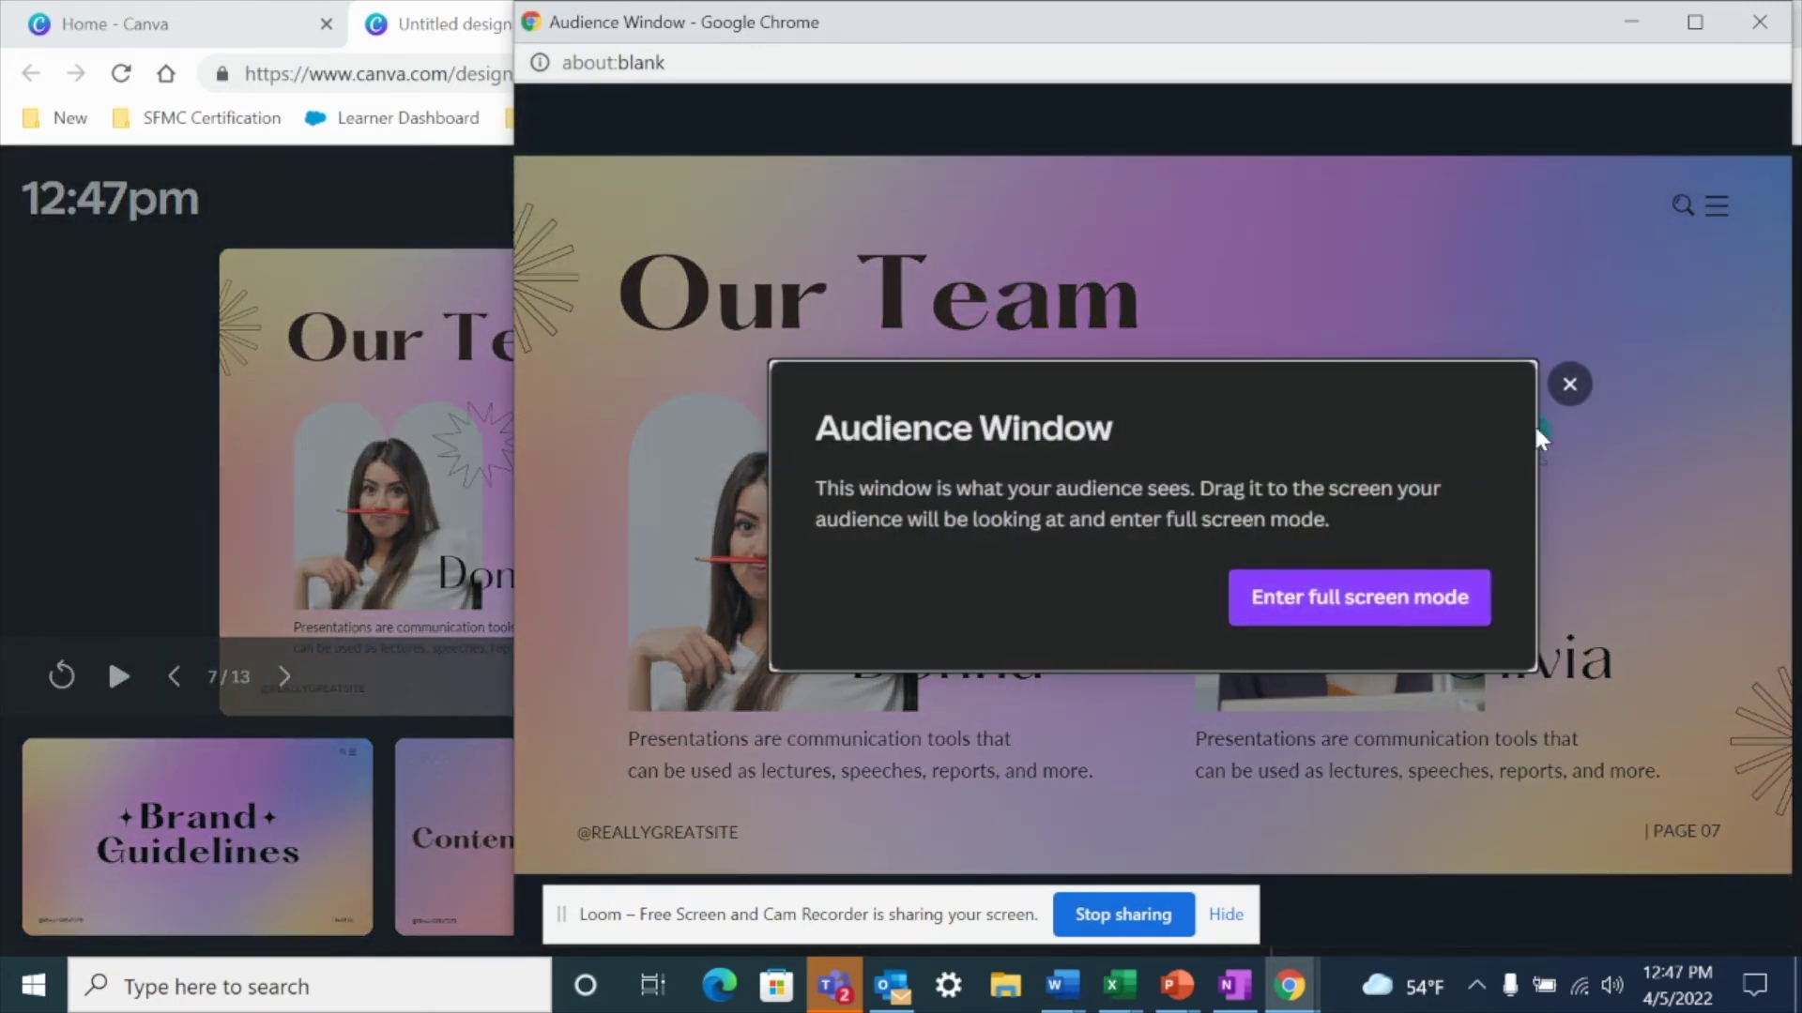
left_click(1571, 386)
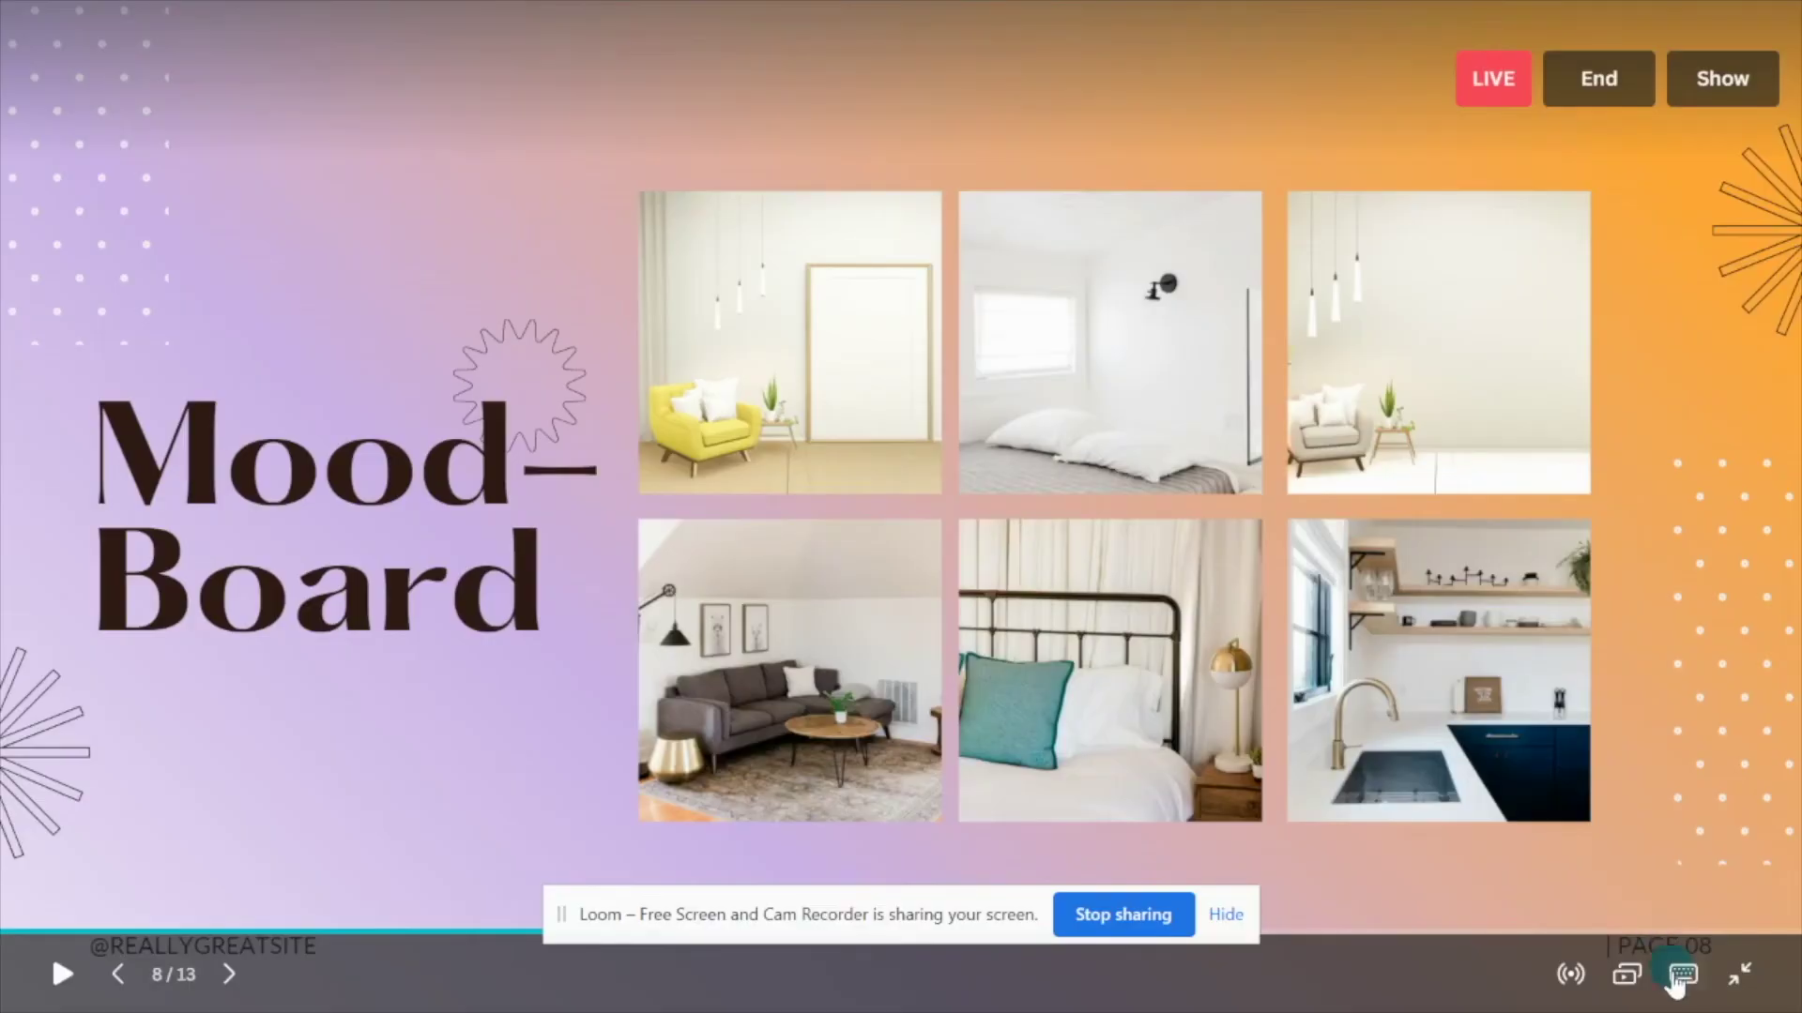
Step: Show the Magic shortcuts on the Mood-Board slide, start the Timer, and switch the Blur effect on and off
left_click(1679, 976)
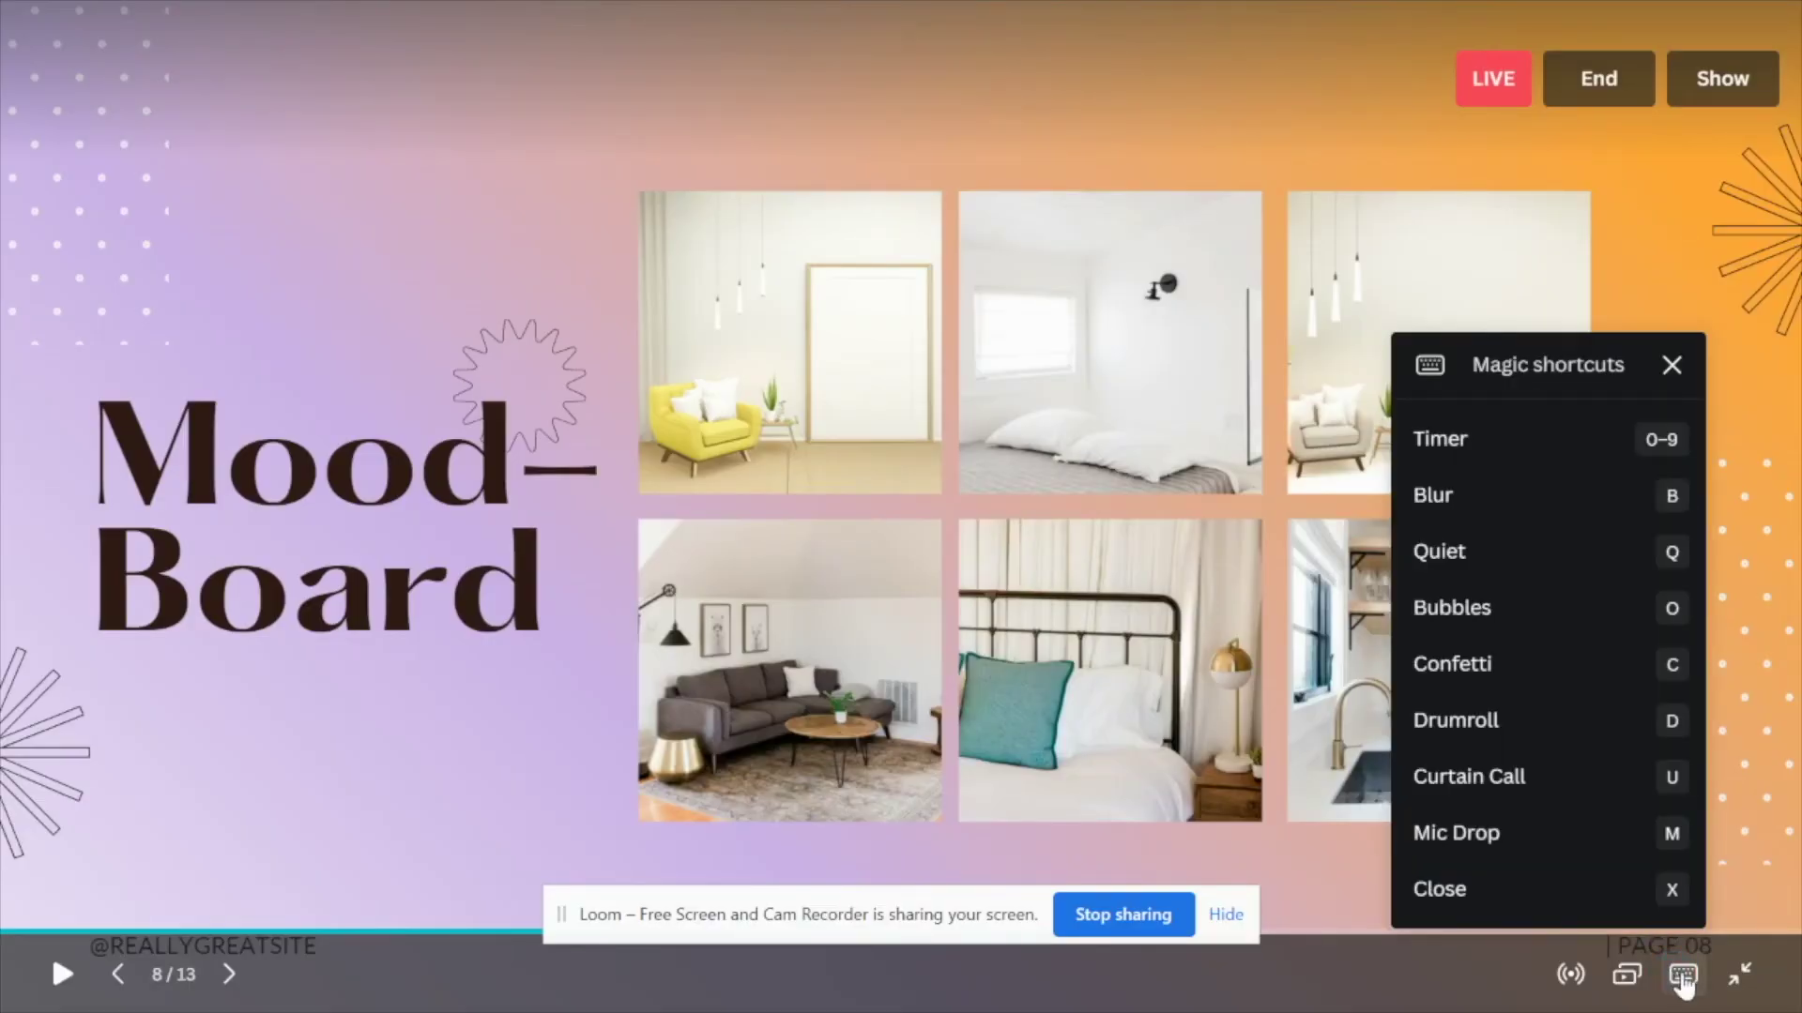
left_click(1655, 446)
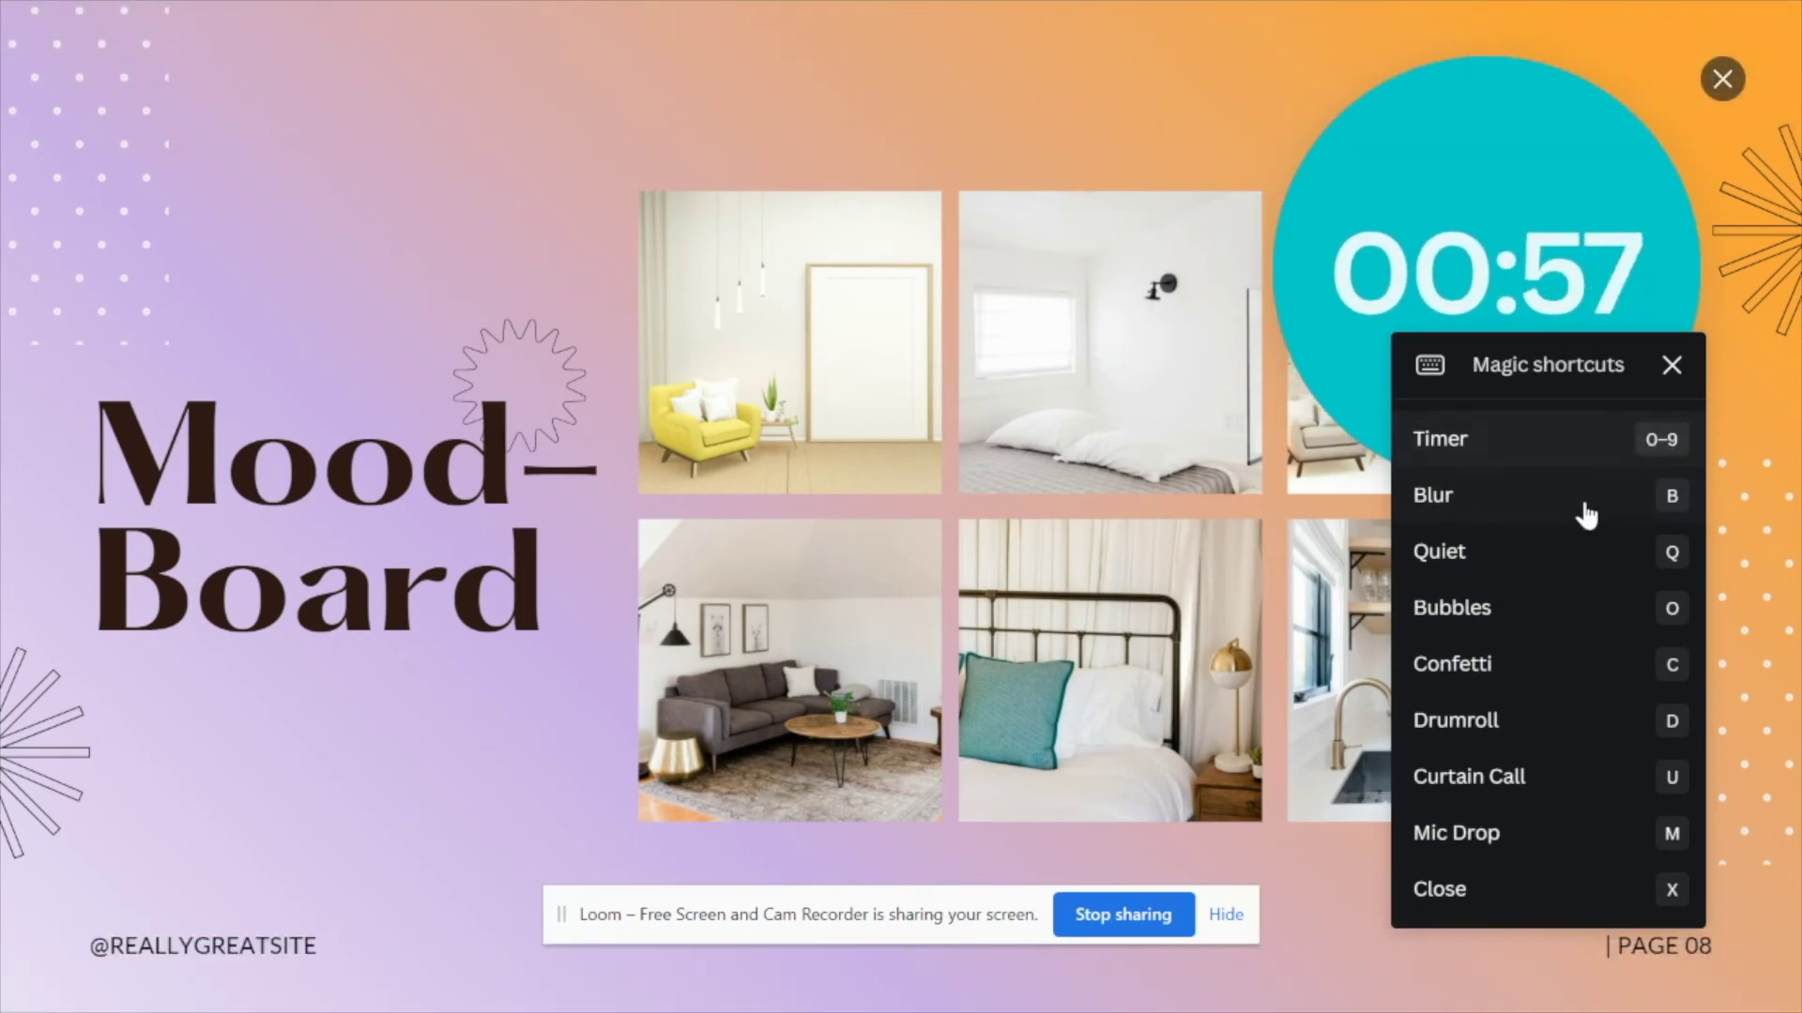
left_click(1673, 503)
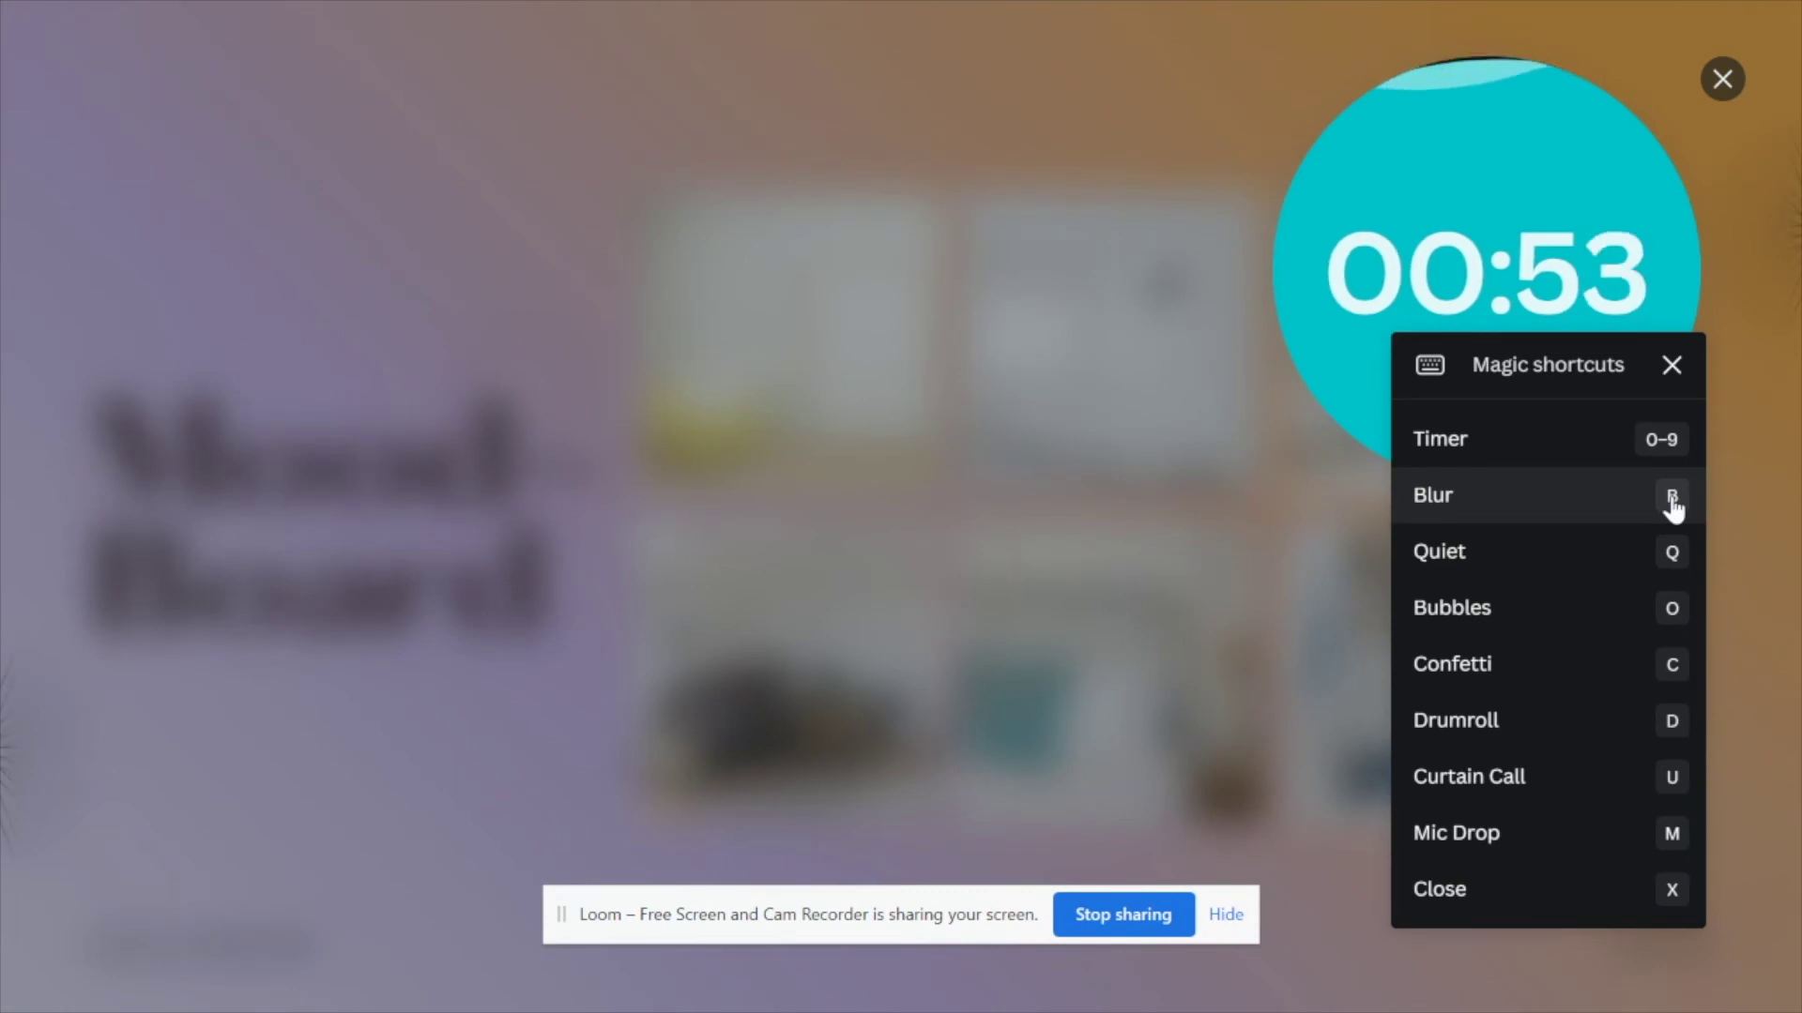
left_click(1673, 503)
Step: Trigger the Quiet, Bubbles, Confetti and Drumroll effects on the Mood-Board slide
left_click(1668, 559)
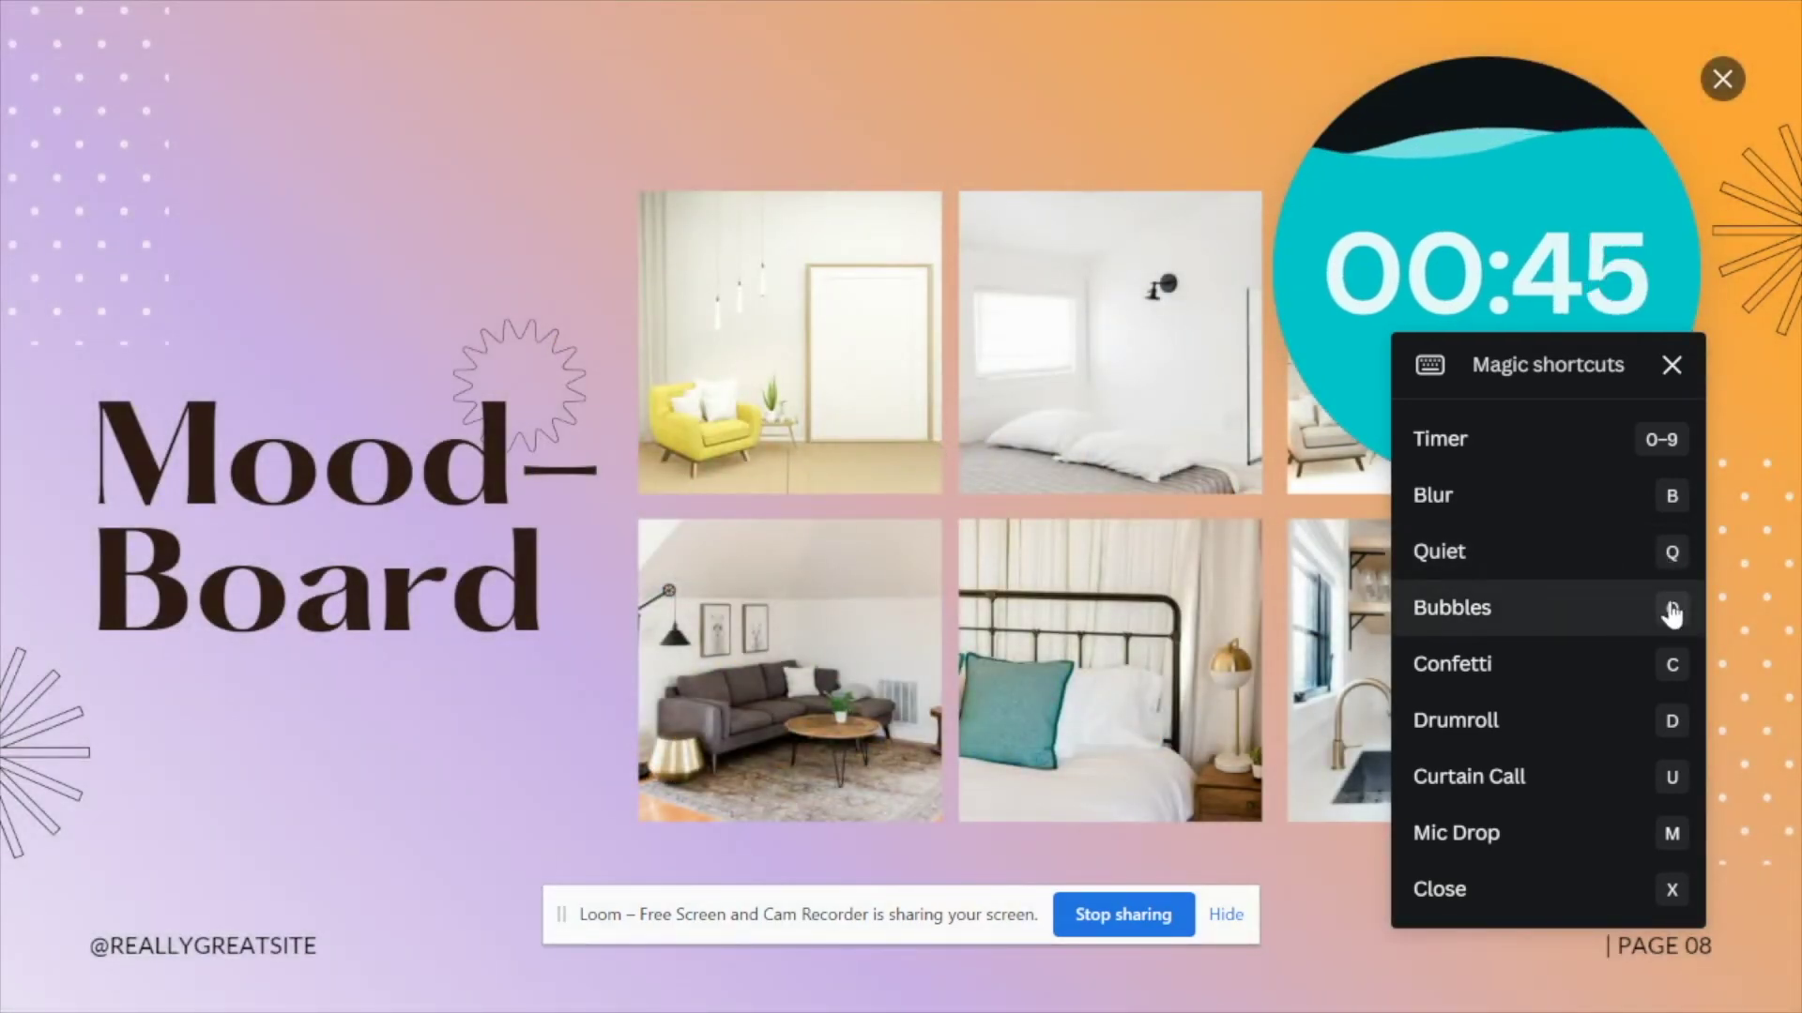
left_click(1671, 612)
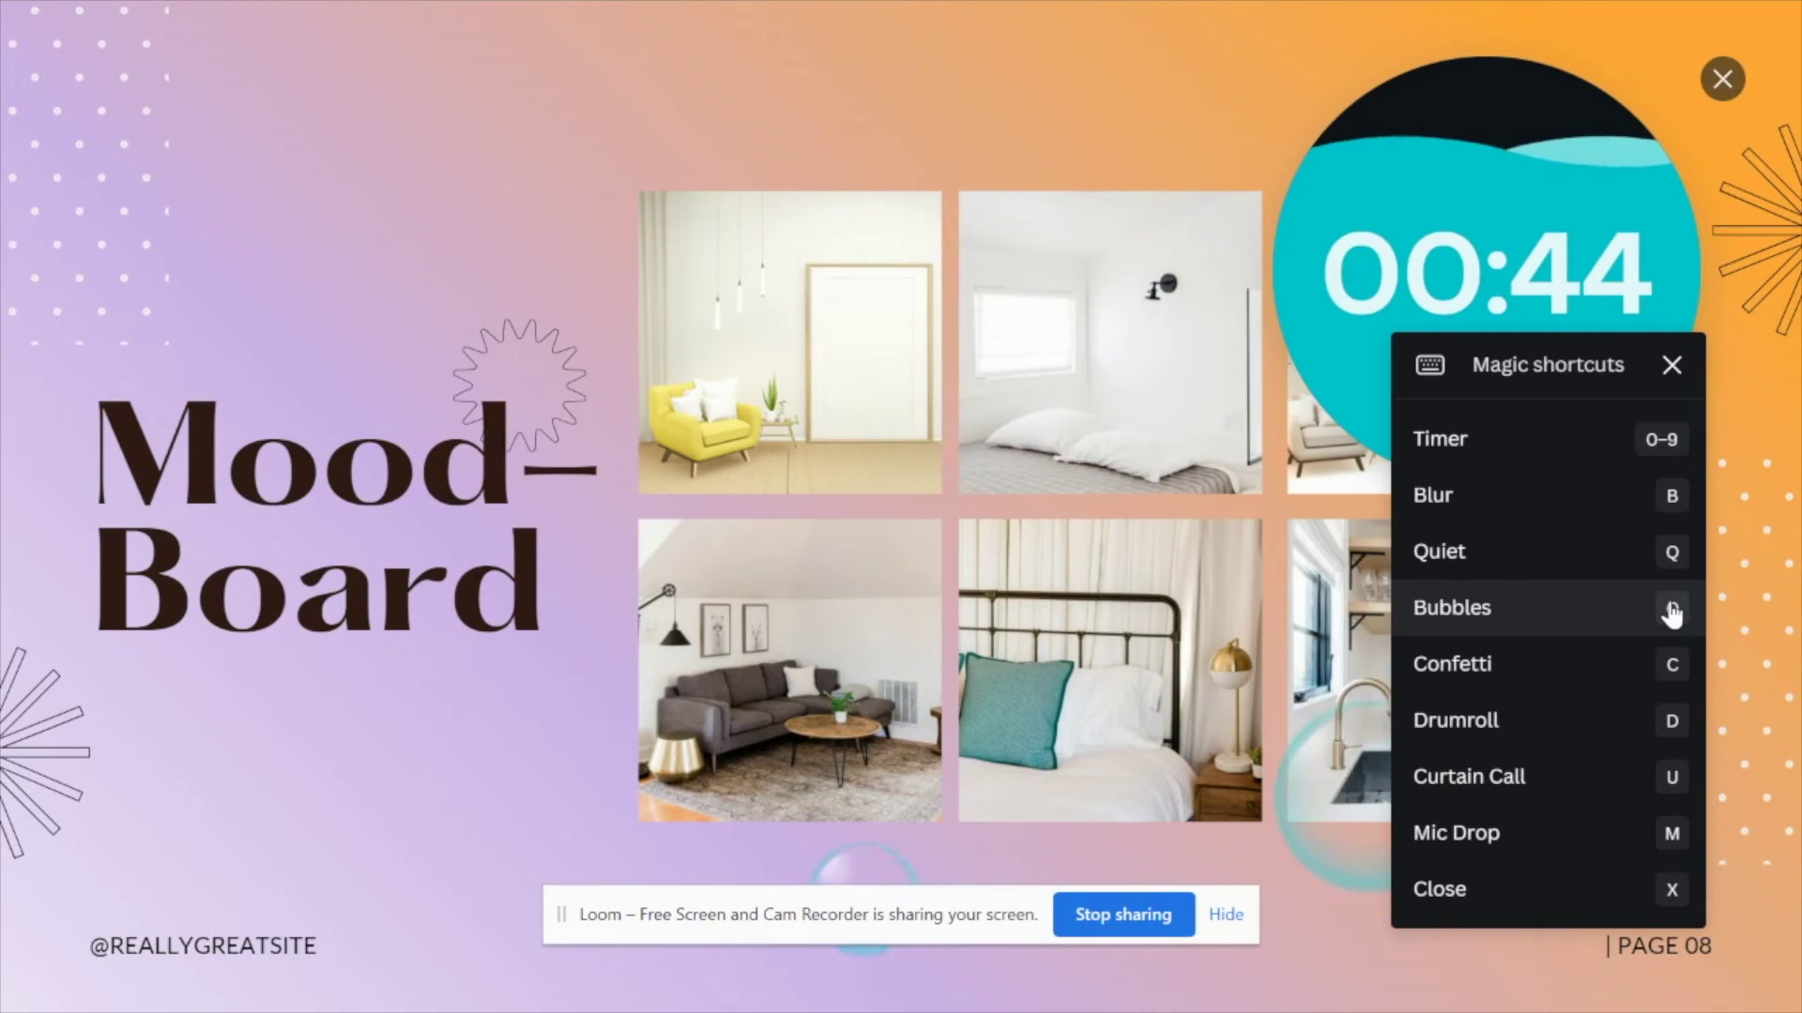
left_click(1663, 666)
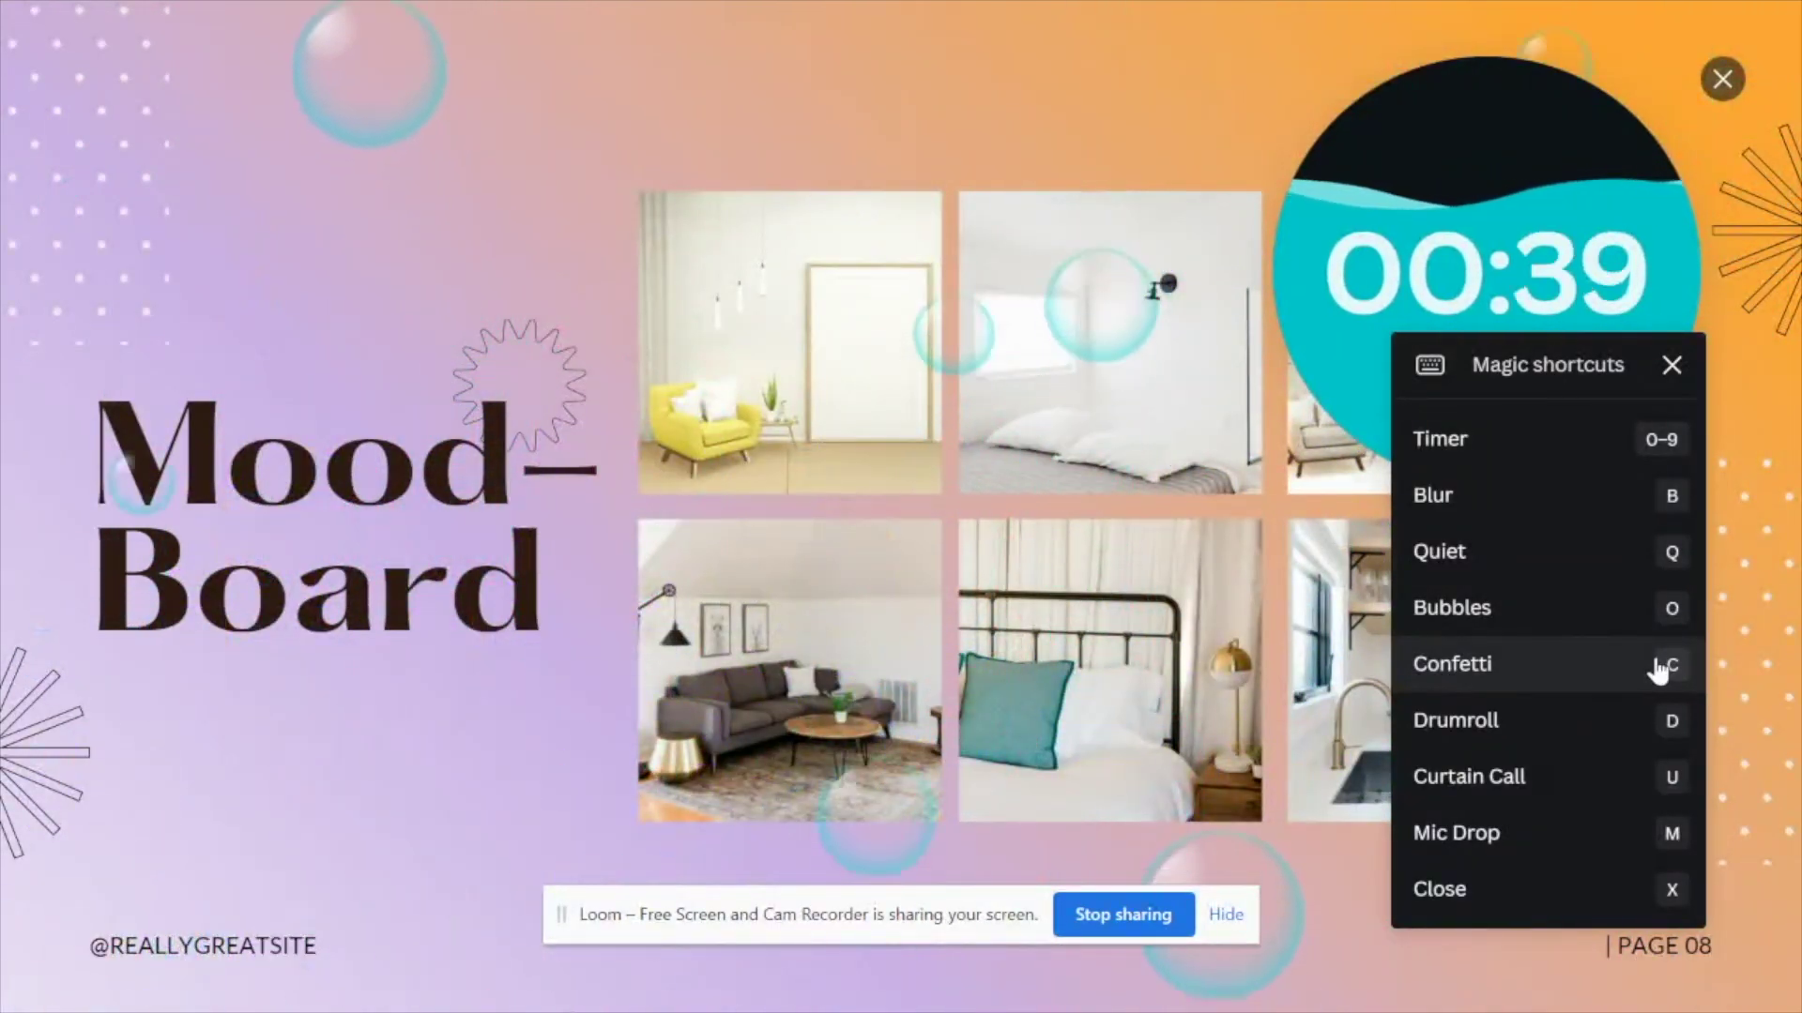
left_click(1680, 723)
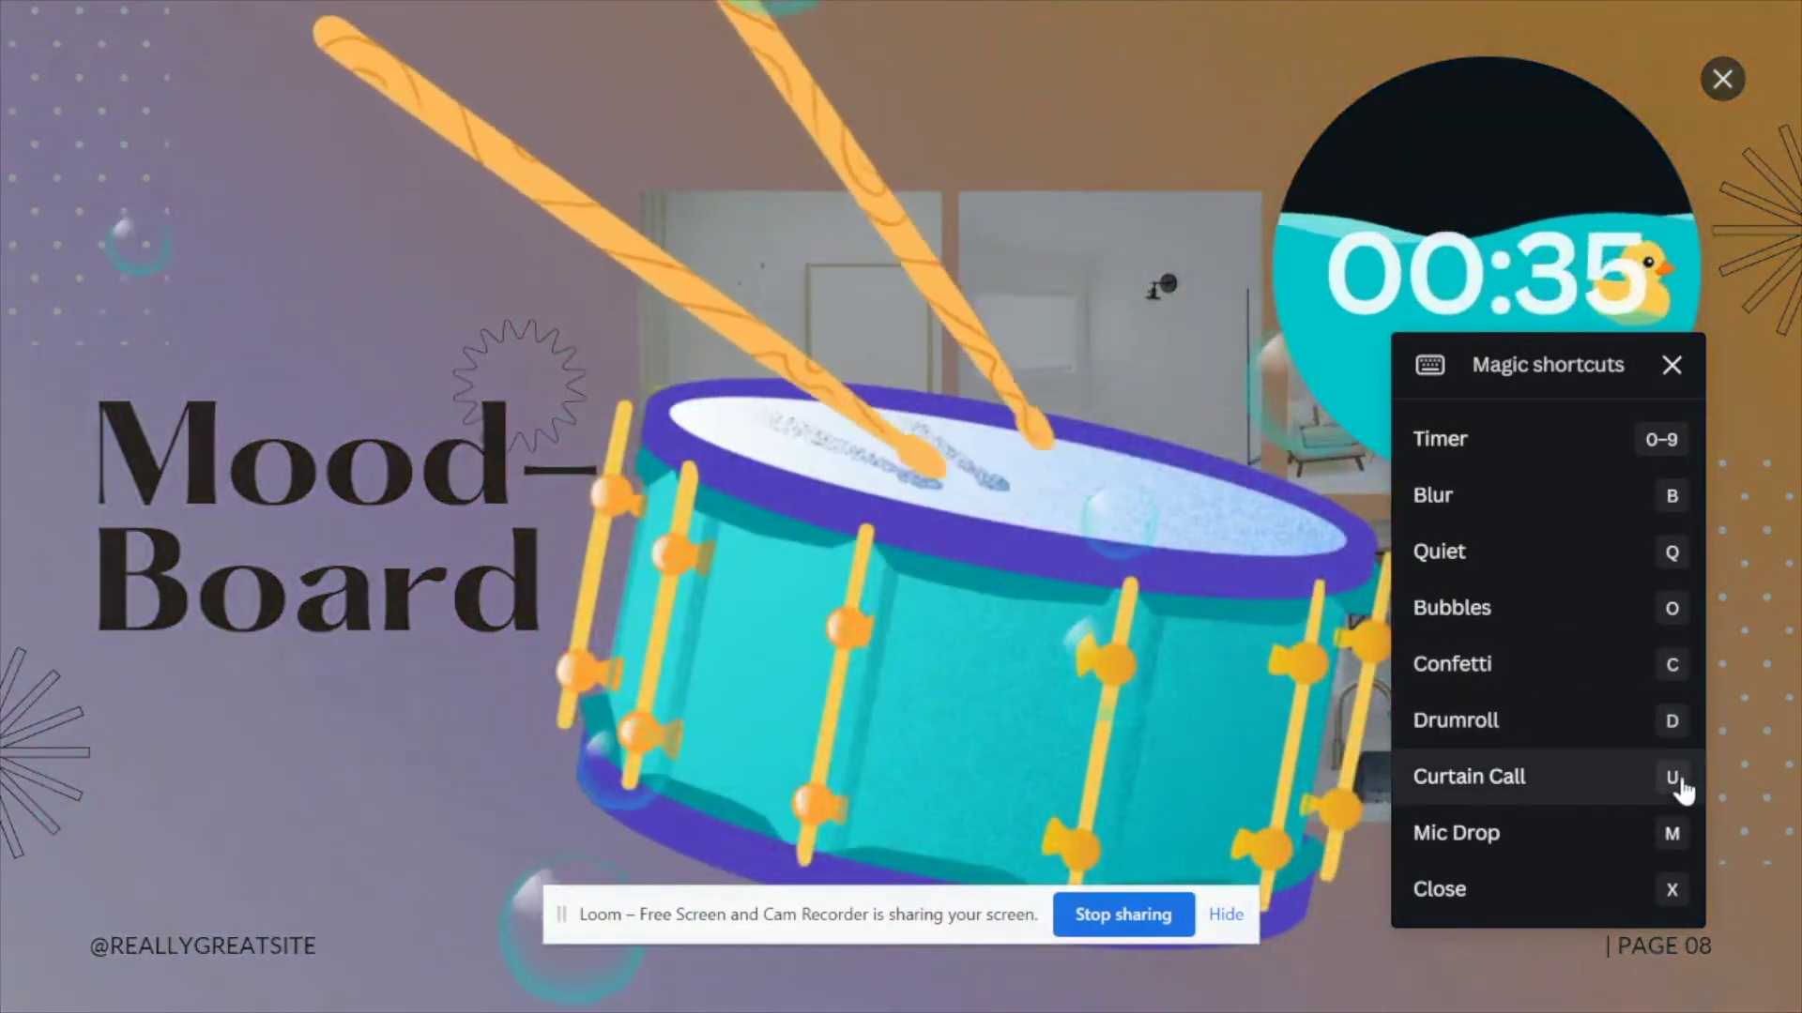
Step: Trigger the Curtain Call effect on the Mood-Board slide, clear the effects, and exit the full-screen presentation
left_click(1683, 788)
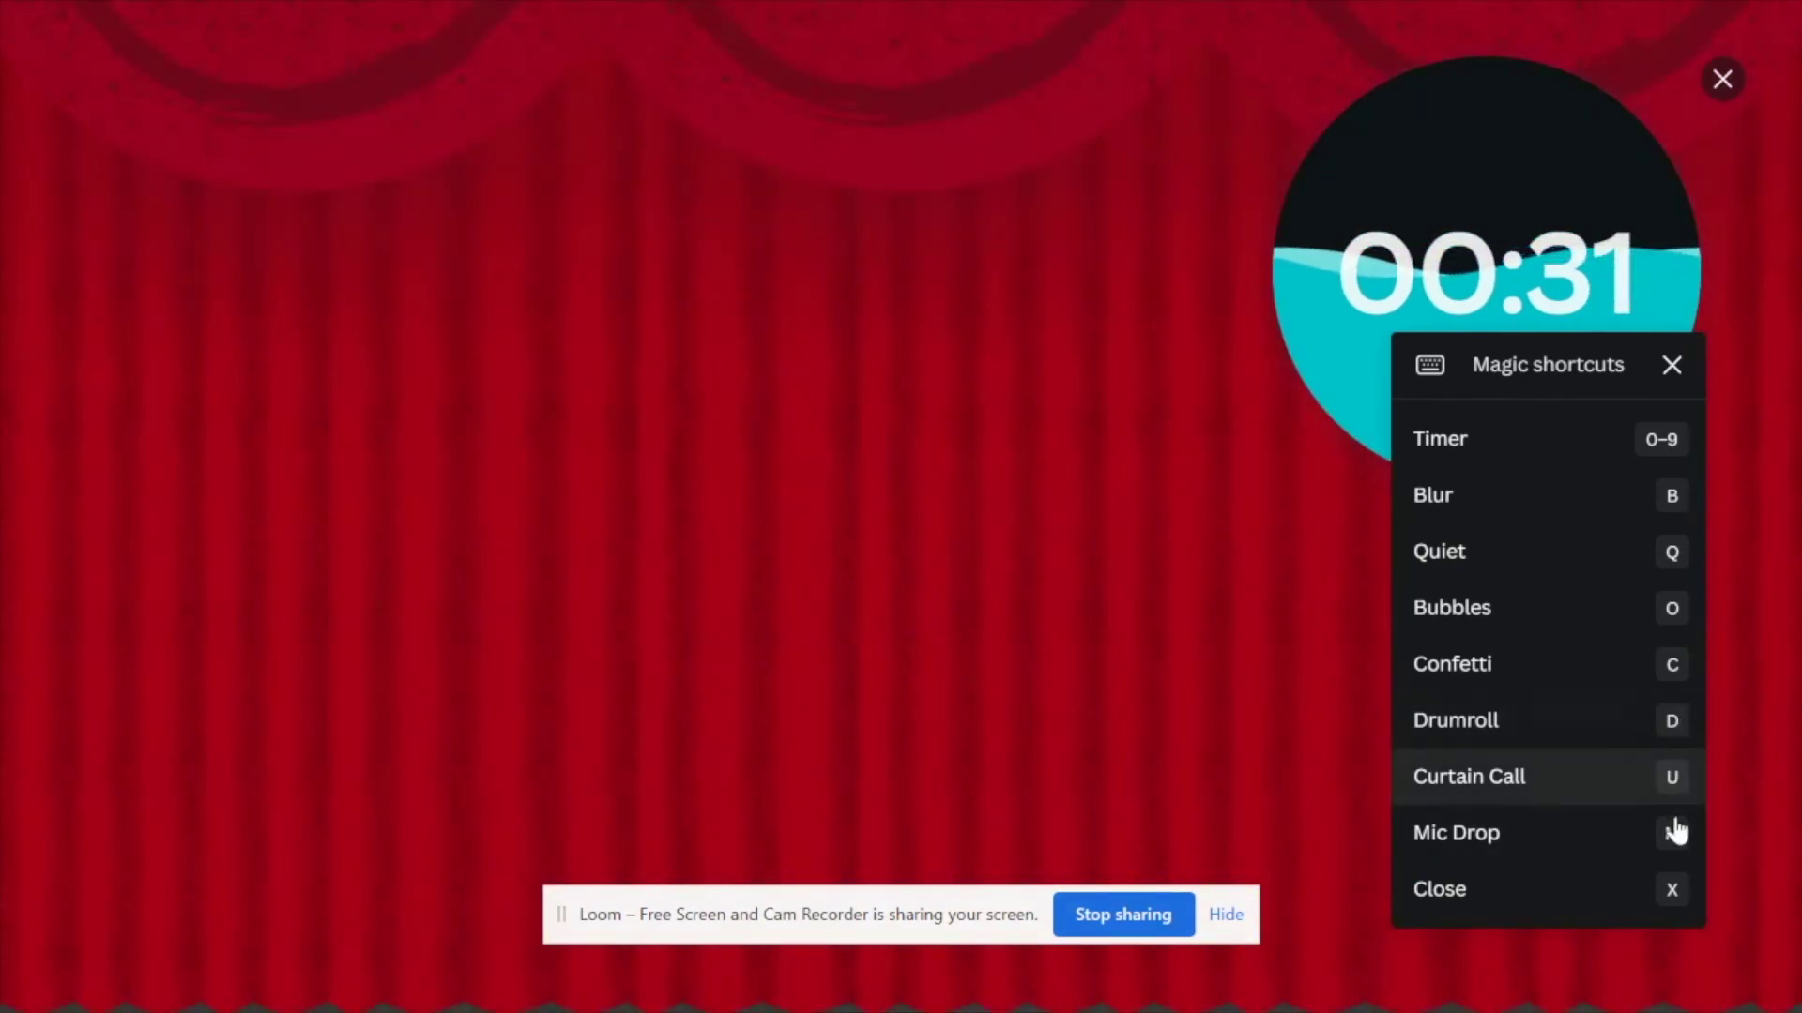
left_click(1678, 906)
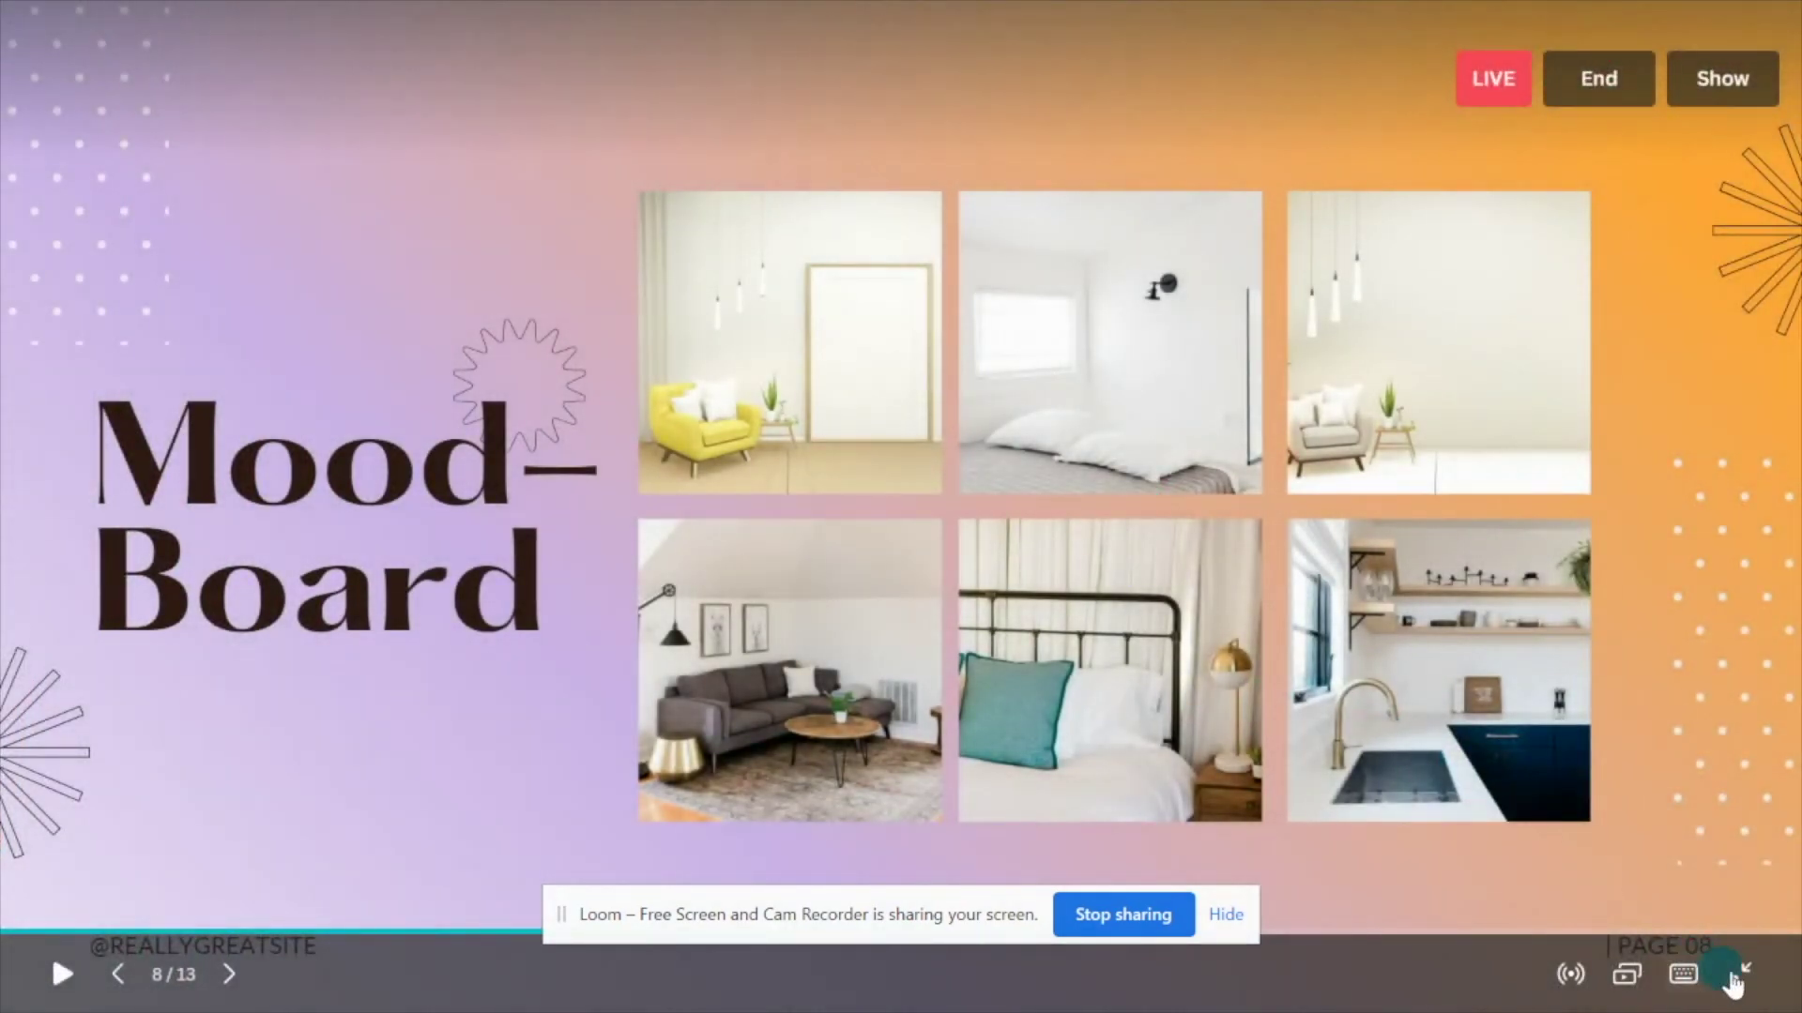
left_click(1738, 976)
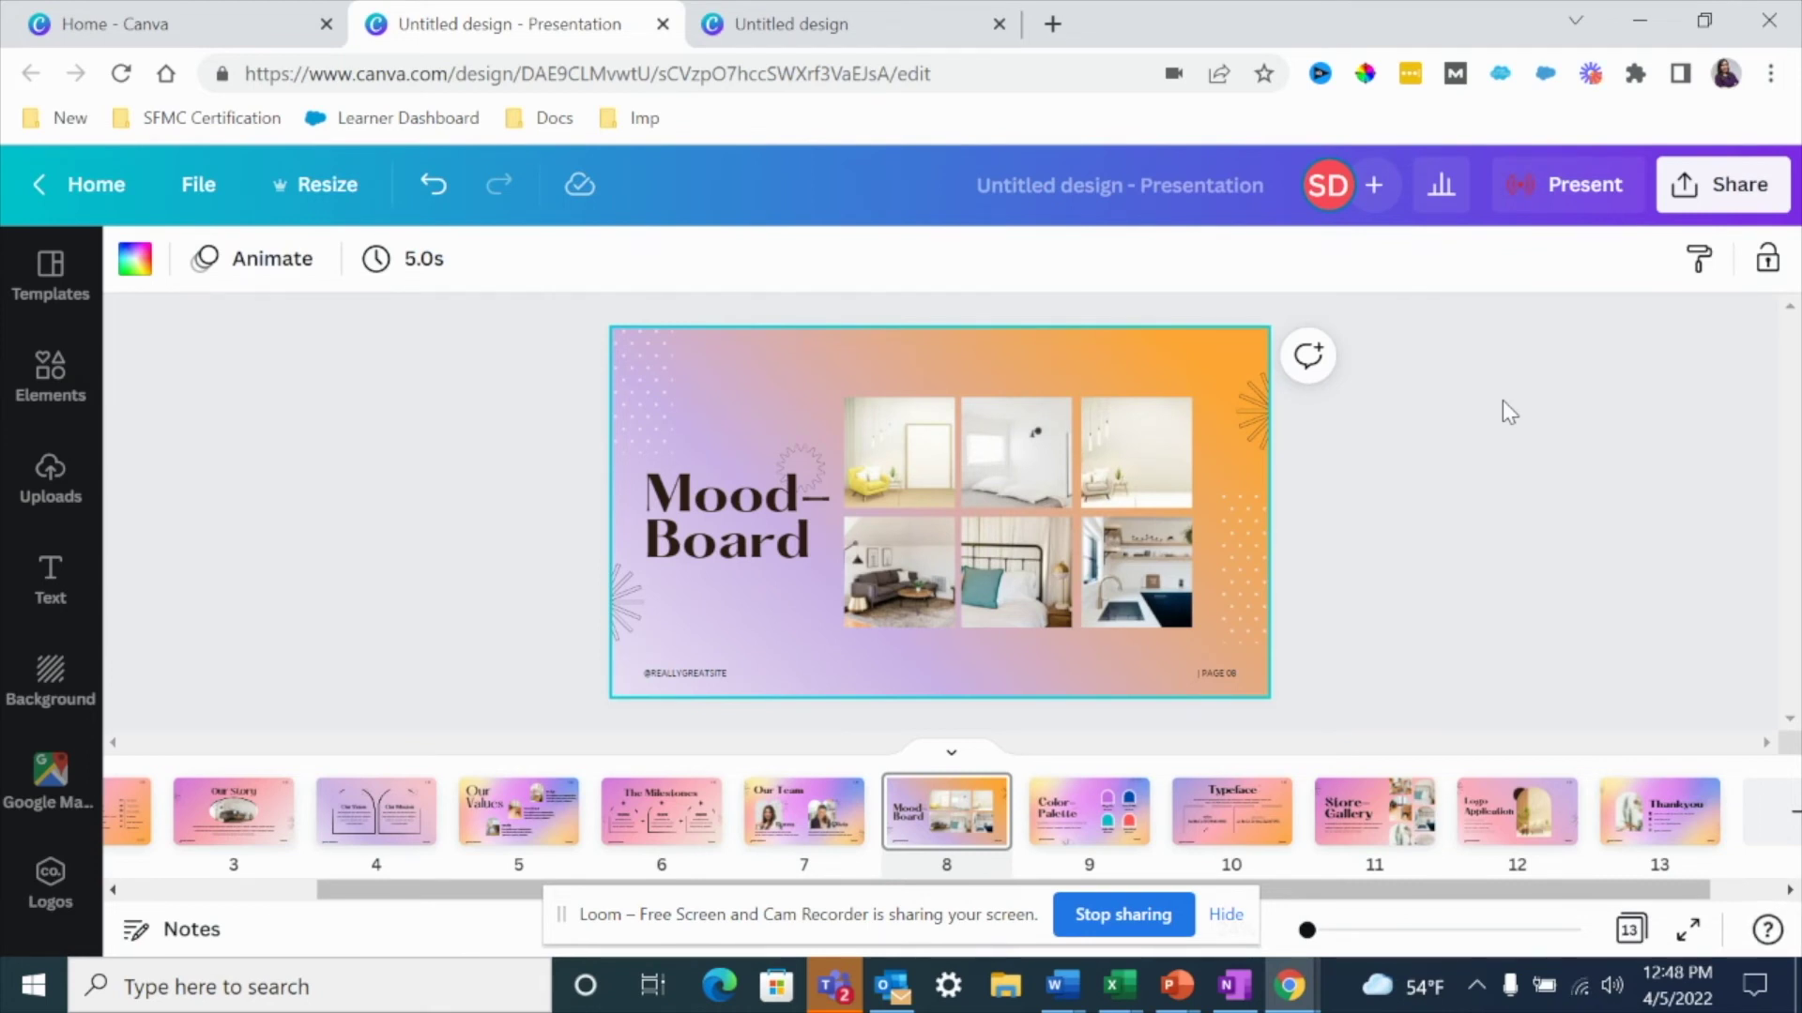
Step: Present the Mood-Board slide again with the Standard type, and hide and reshow the Canva Live panel
left_click(1521, 194)
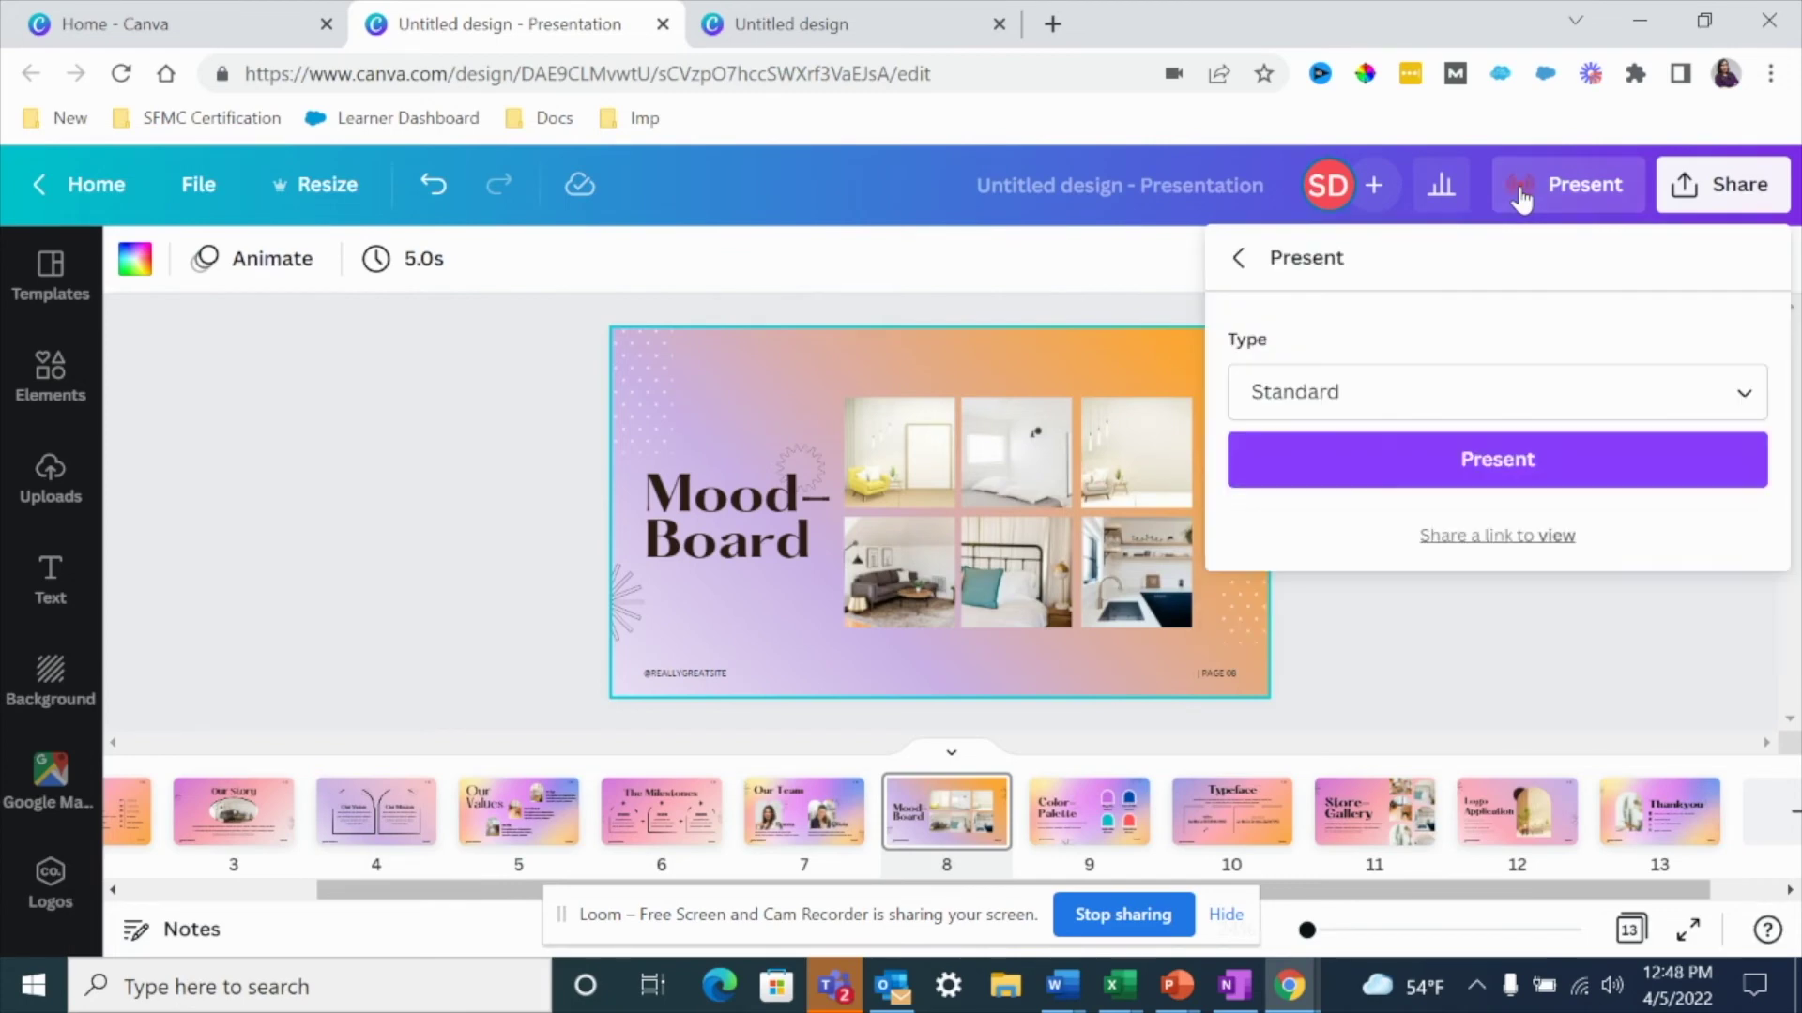
left_click(1468, 460)
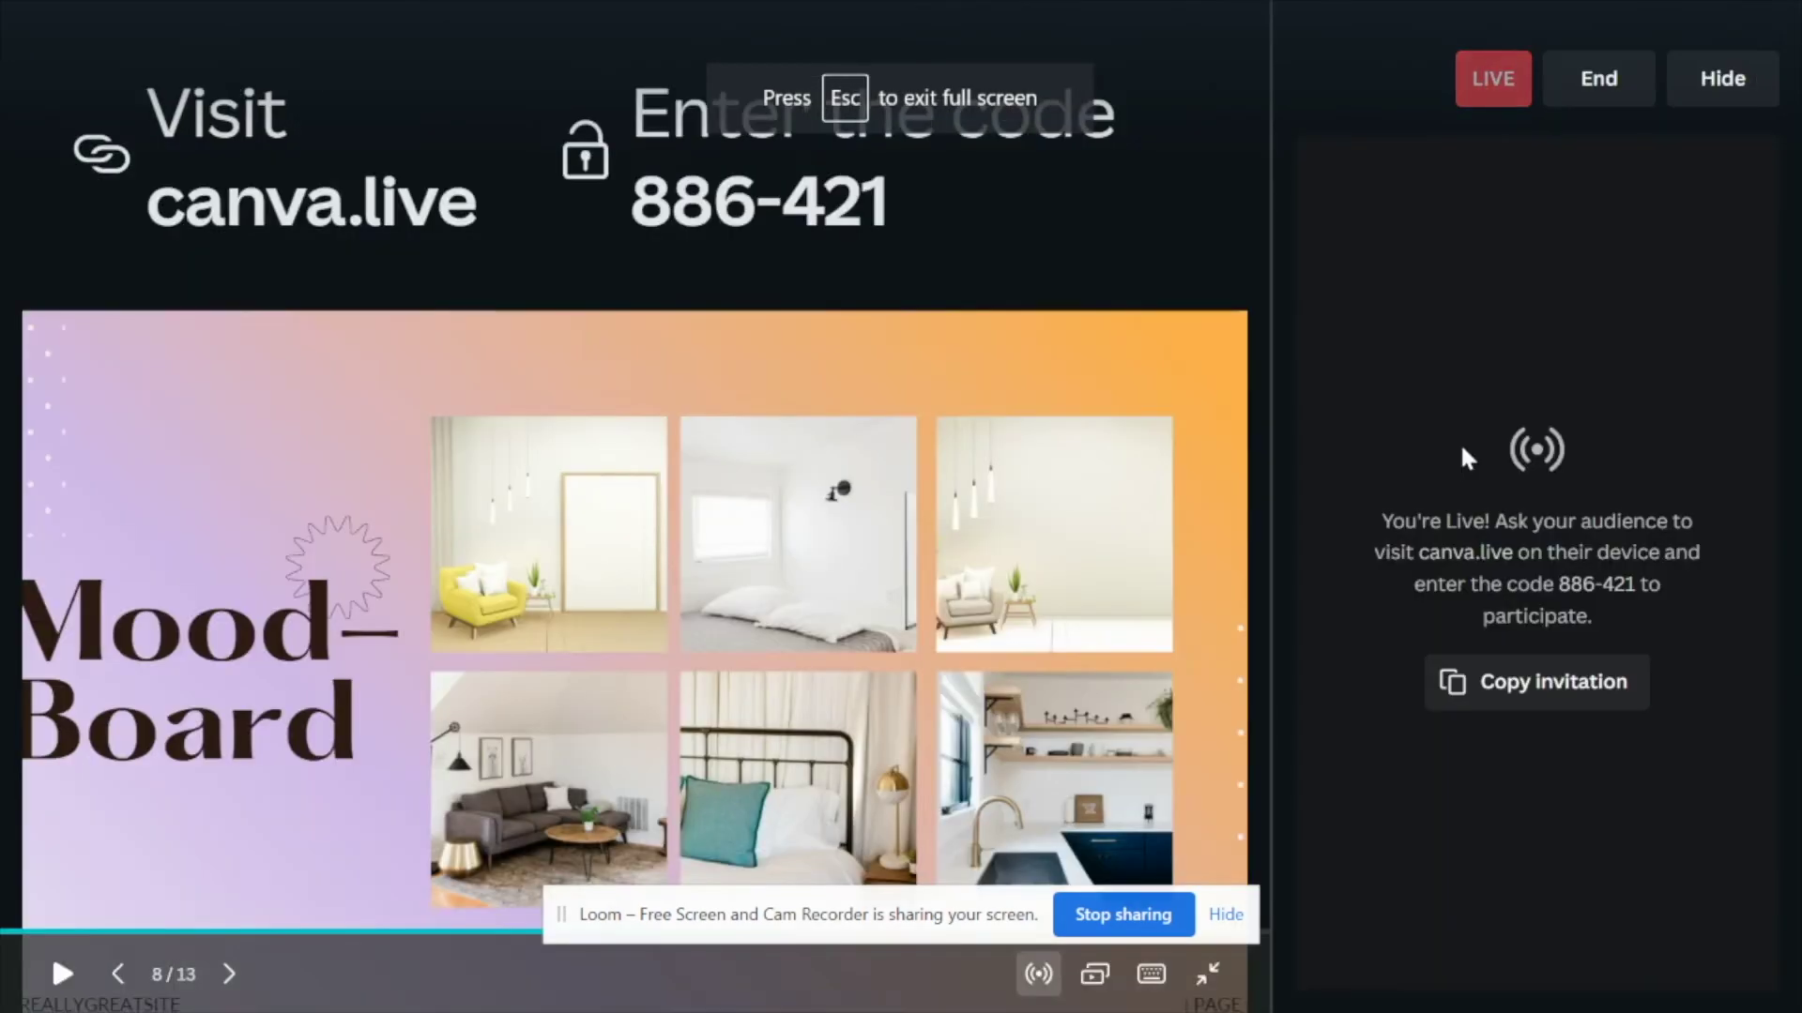
left_click(1721, 94)
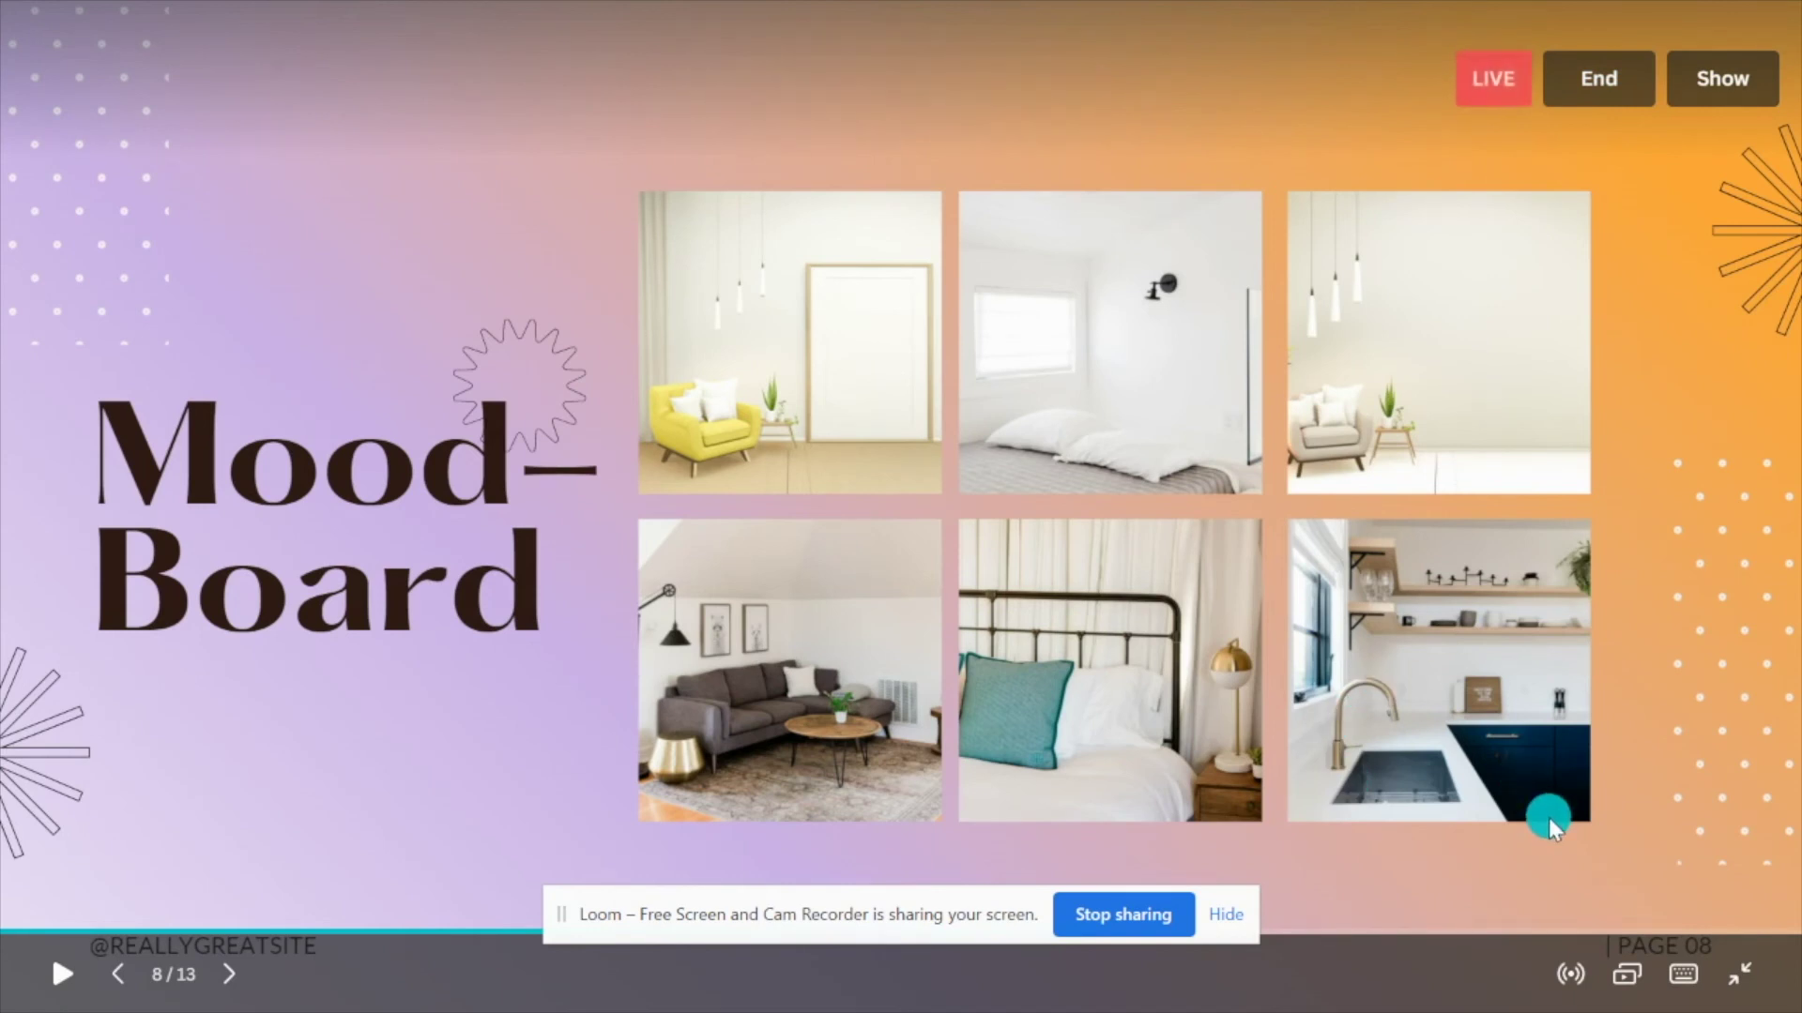
left_click(1724, 77)
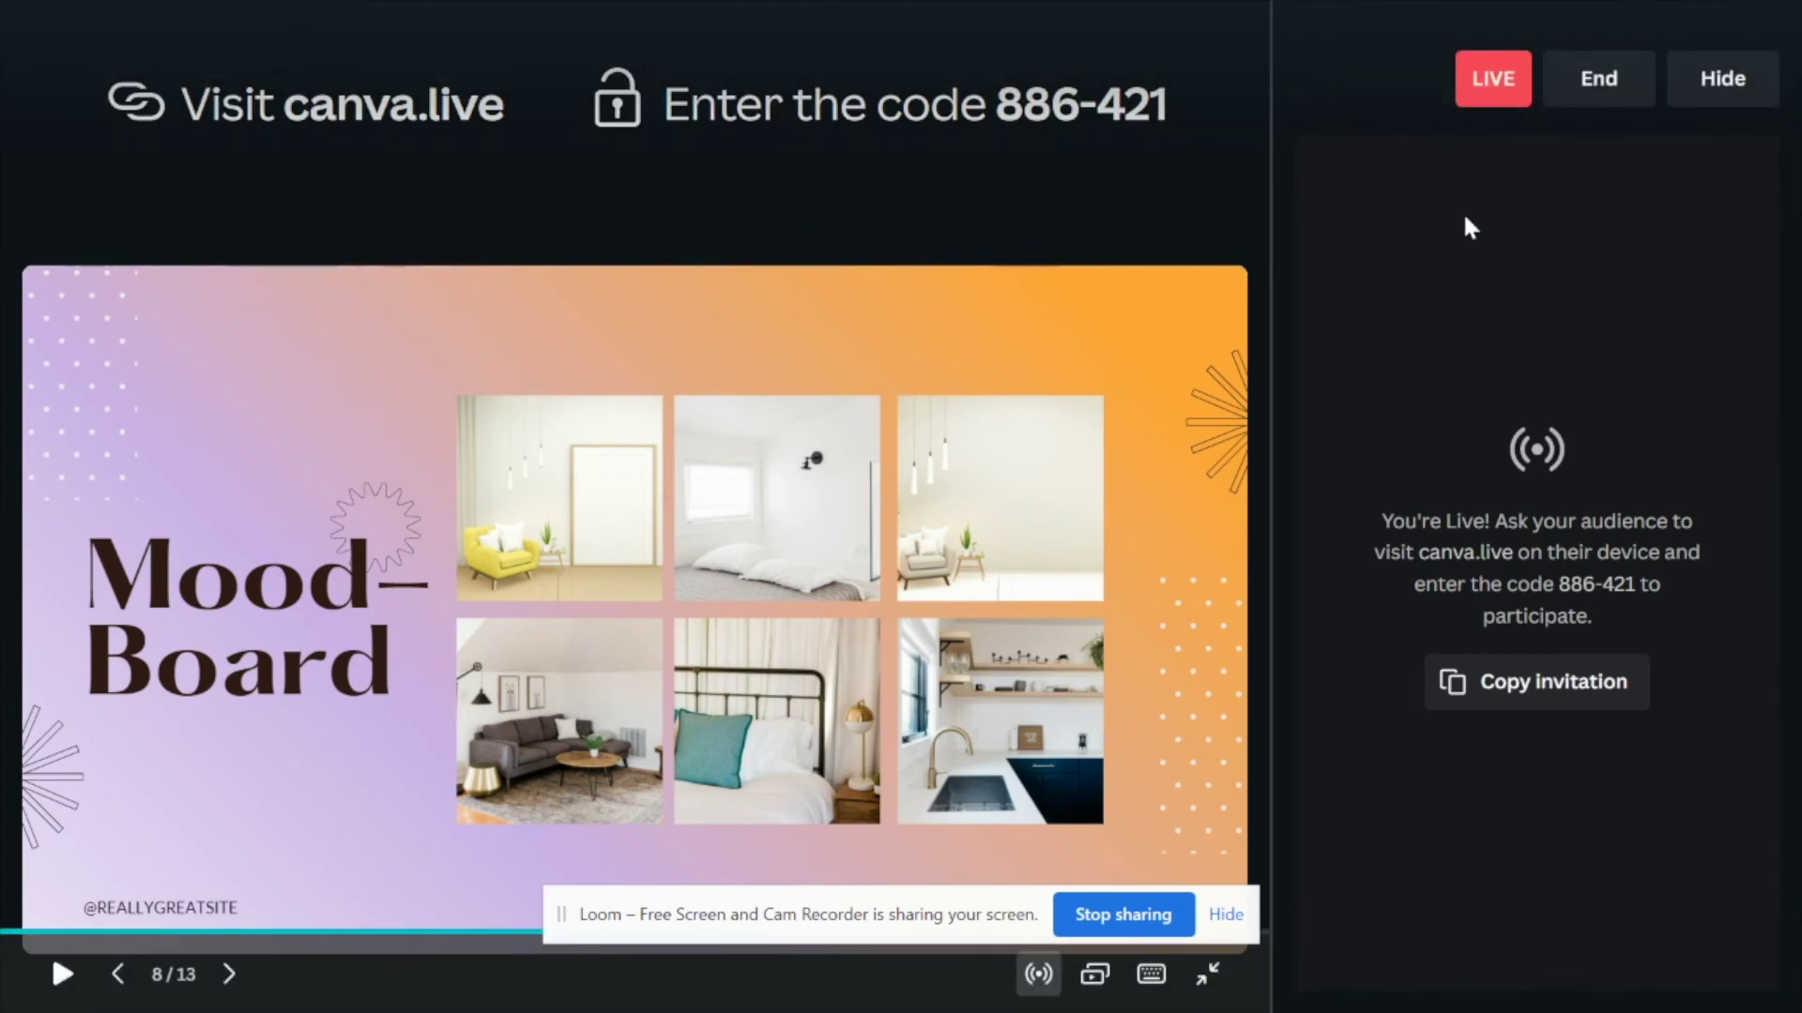
Step: End the Canva Live session and return to the editor, selecting the Mood-Board slide's upper-right photo
left_click(1597, 80)
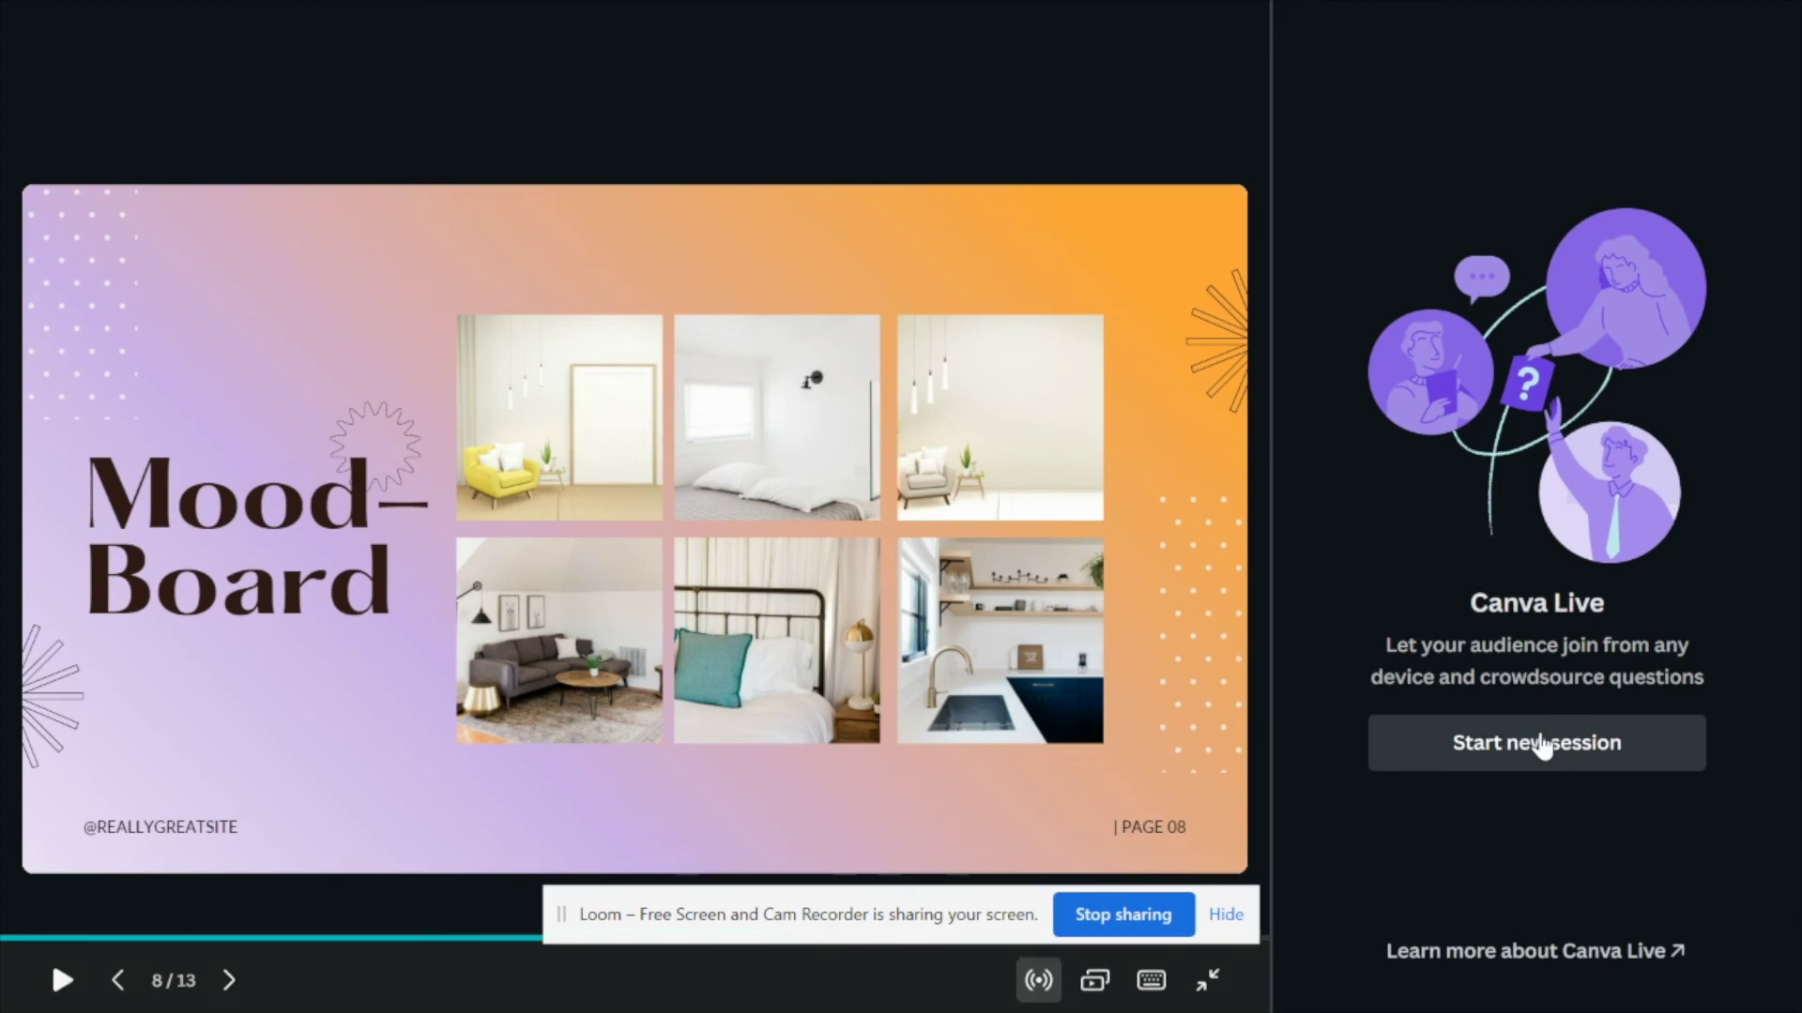
left_click(1208, 979)
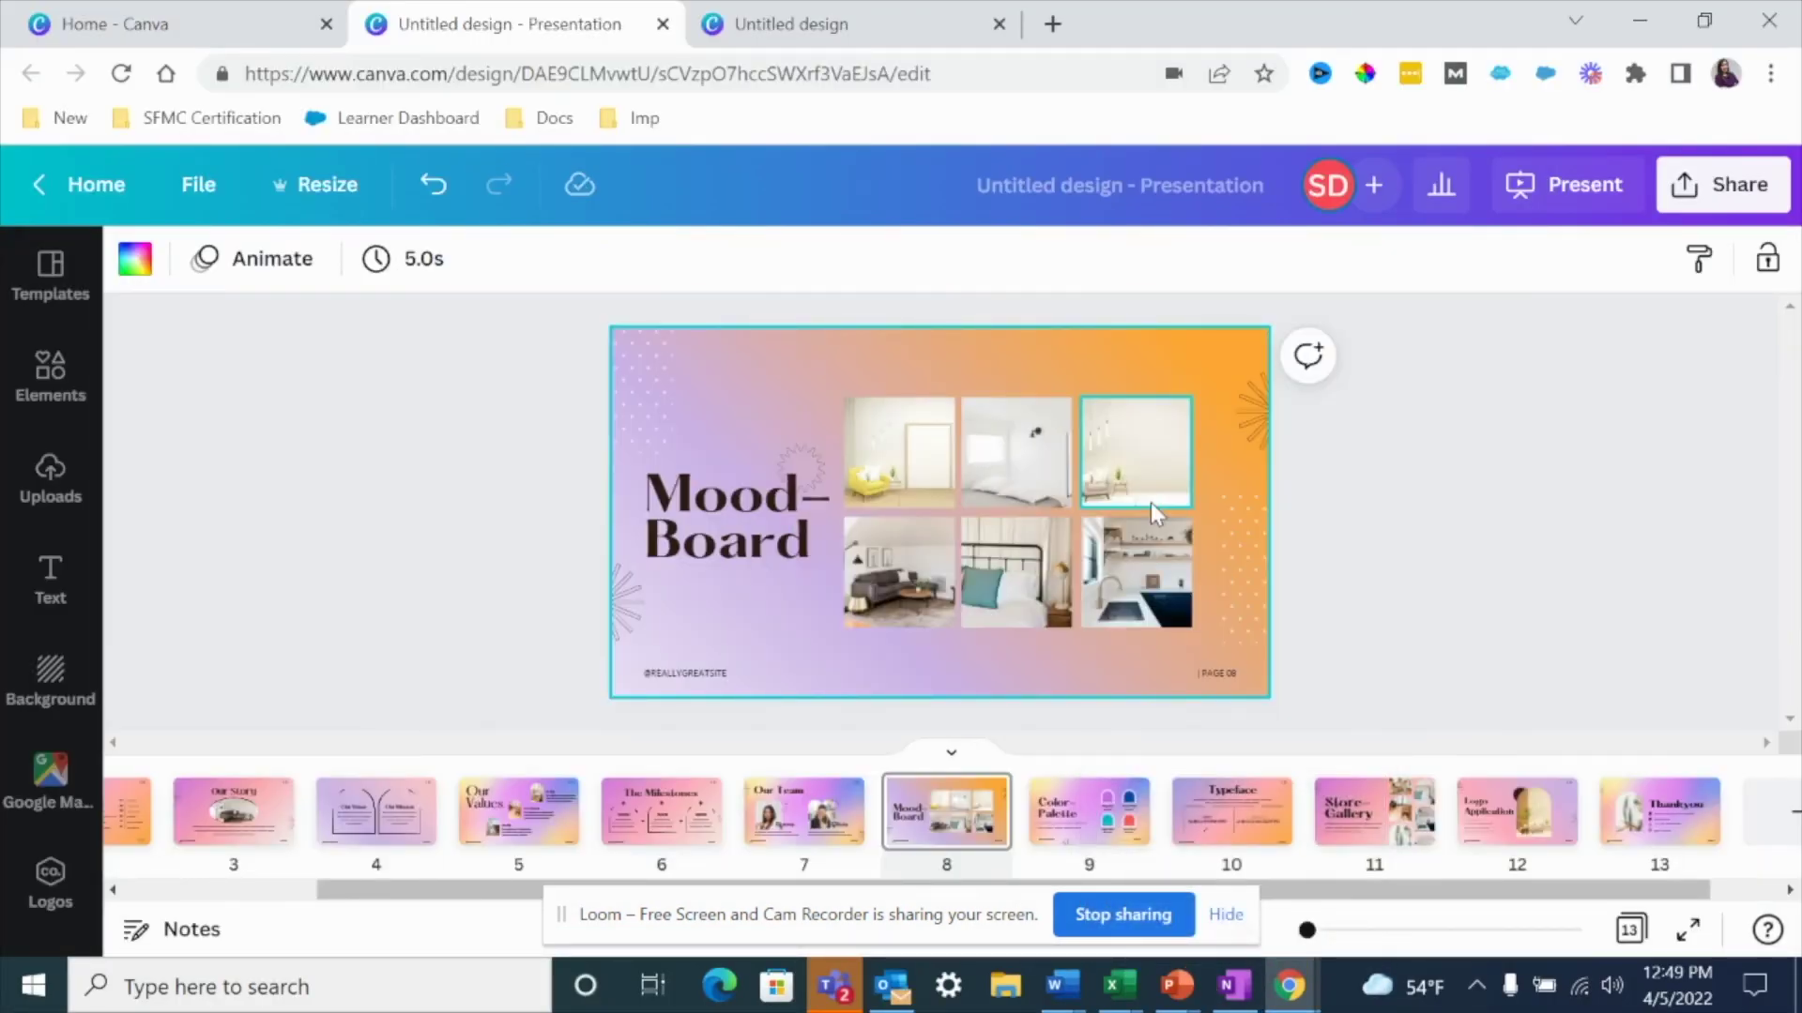
left_click(1151, 503)
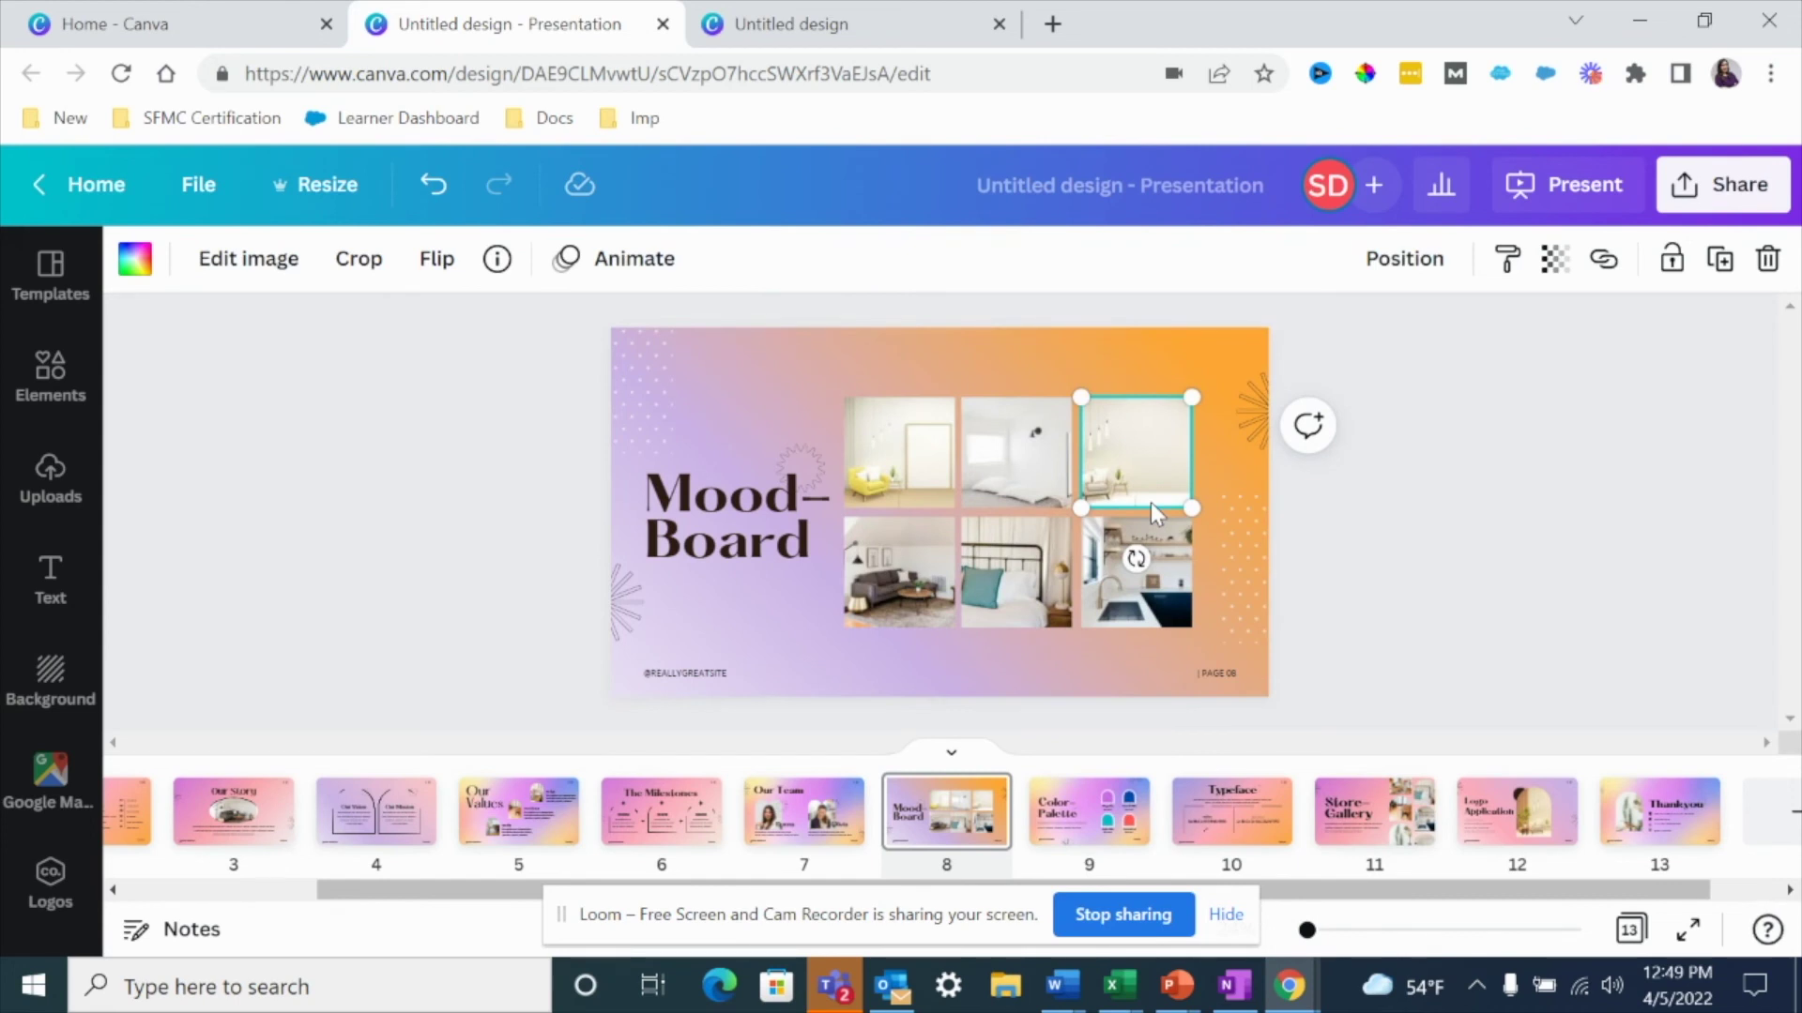